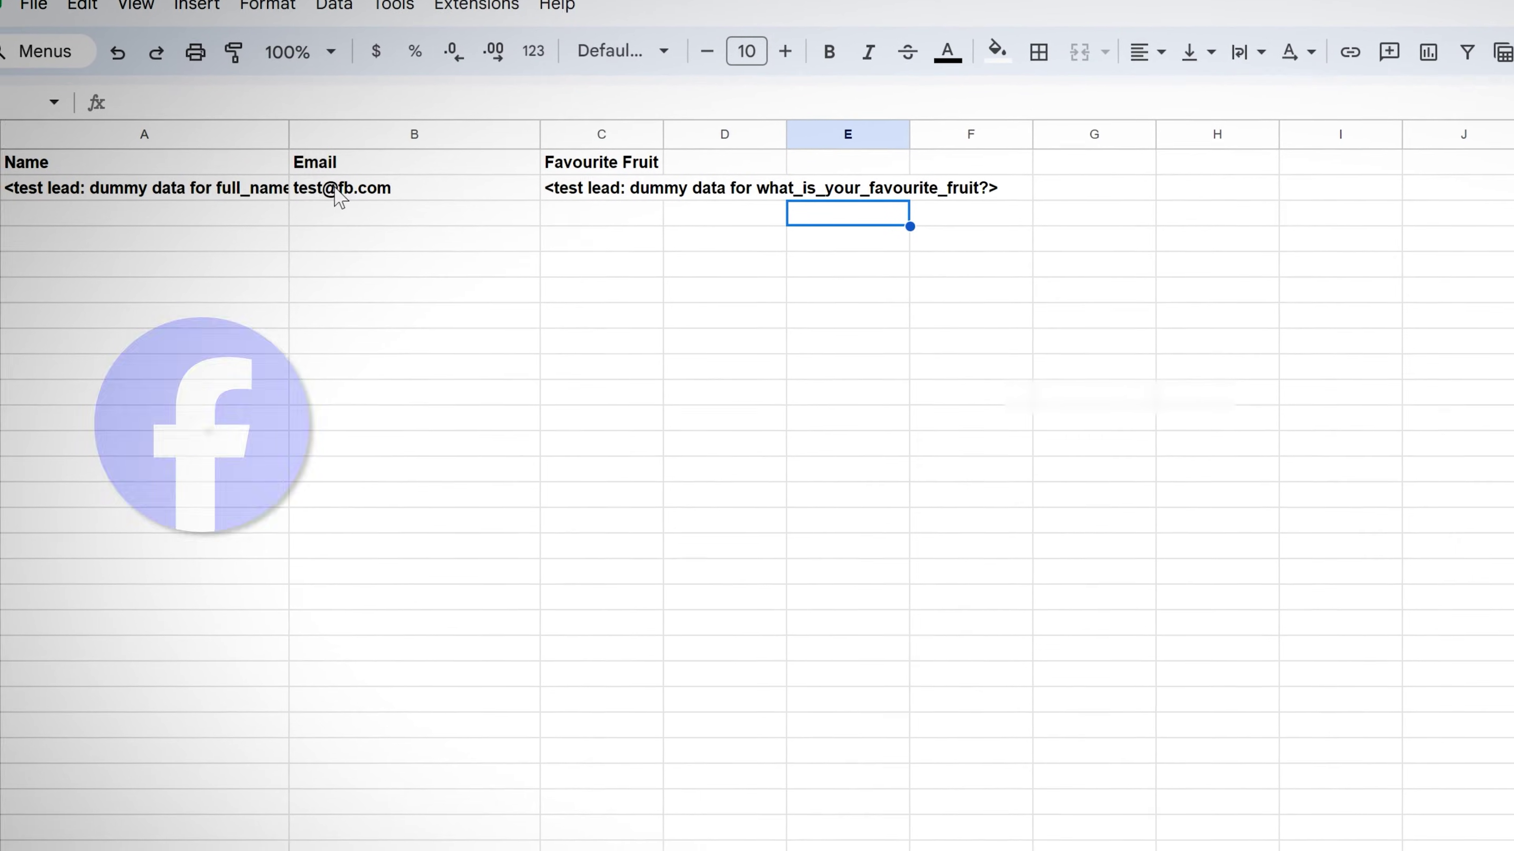
# - Leave the CRM sheet's test lead row and switch to the Make scenario 'Integrate Facebook Leads to CRM'
pyautogui.click(325, 193)
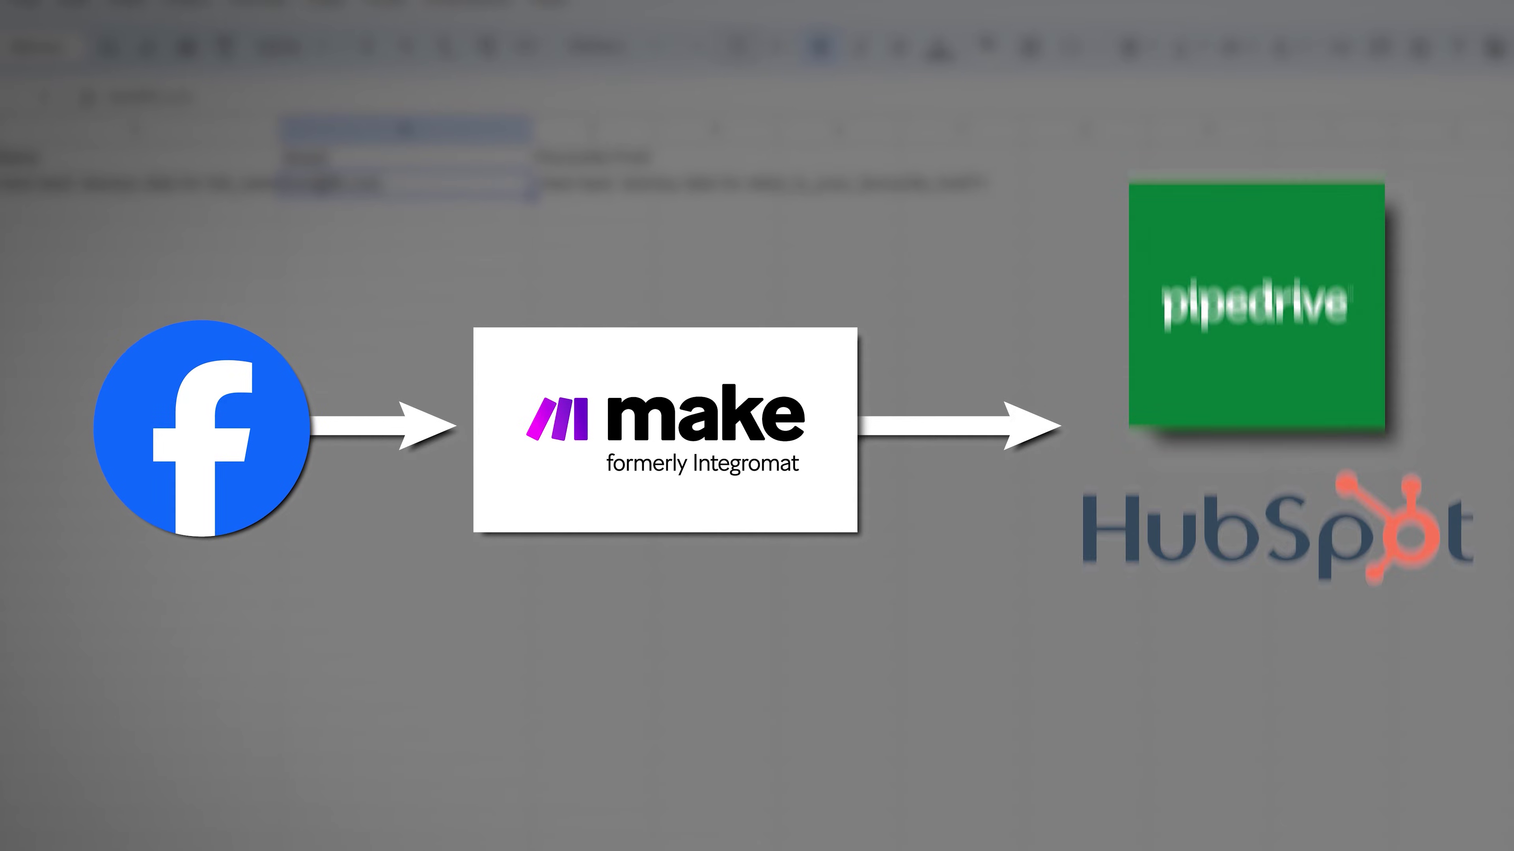
pyautogui.click(6, 178)
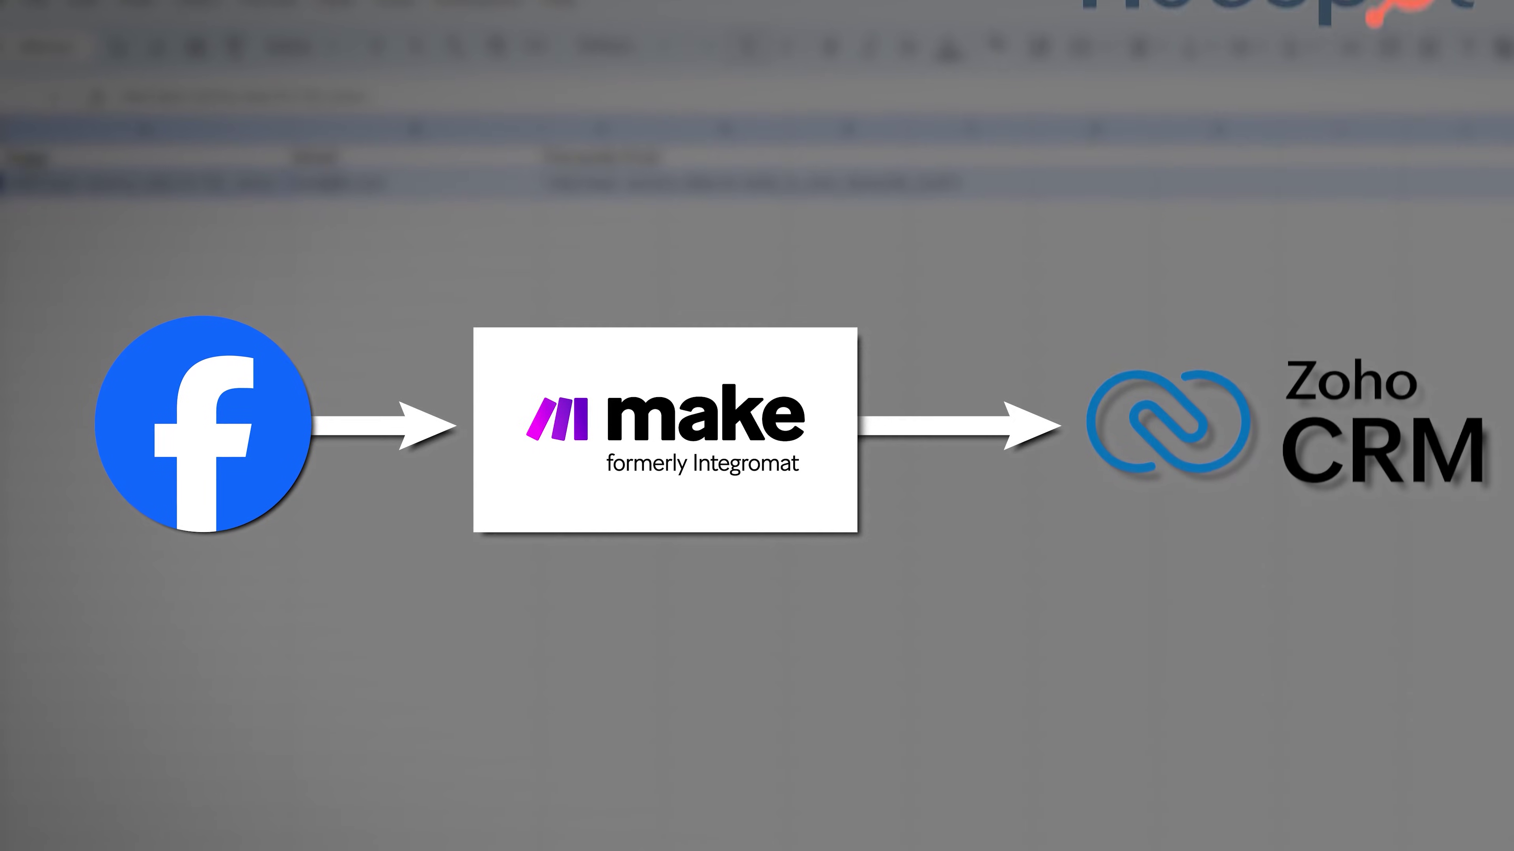
pyautogui.click(149, 167)
pyautogui.click(727, 203)
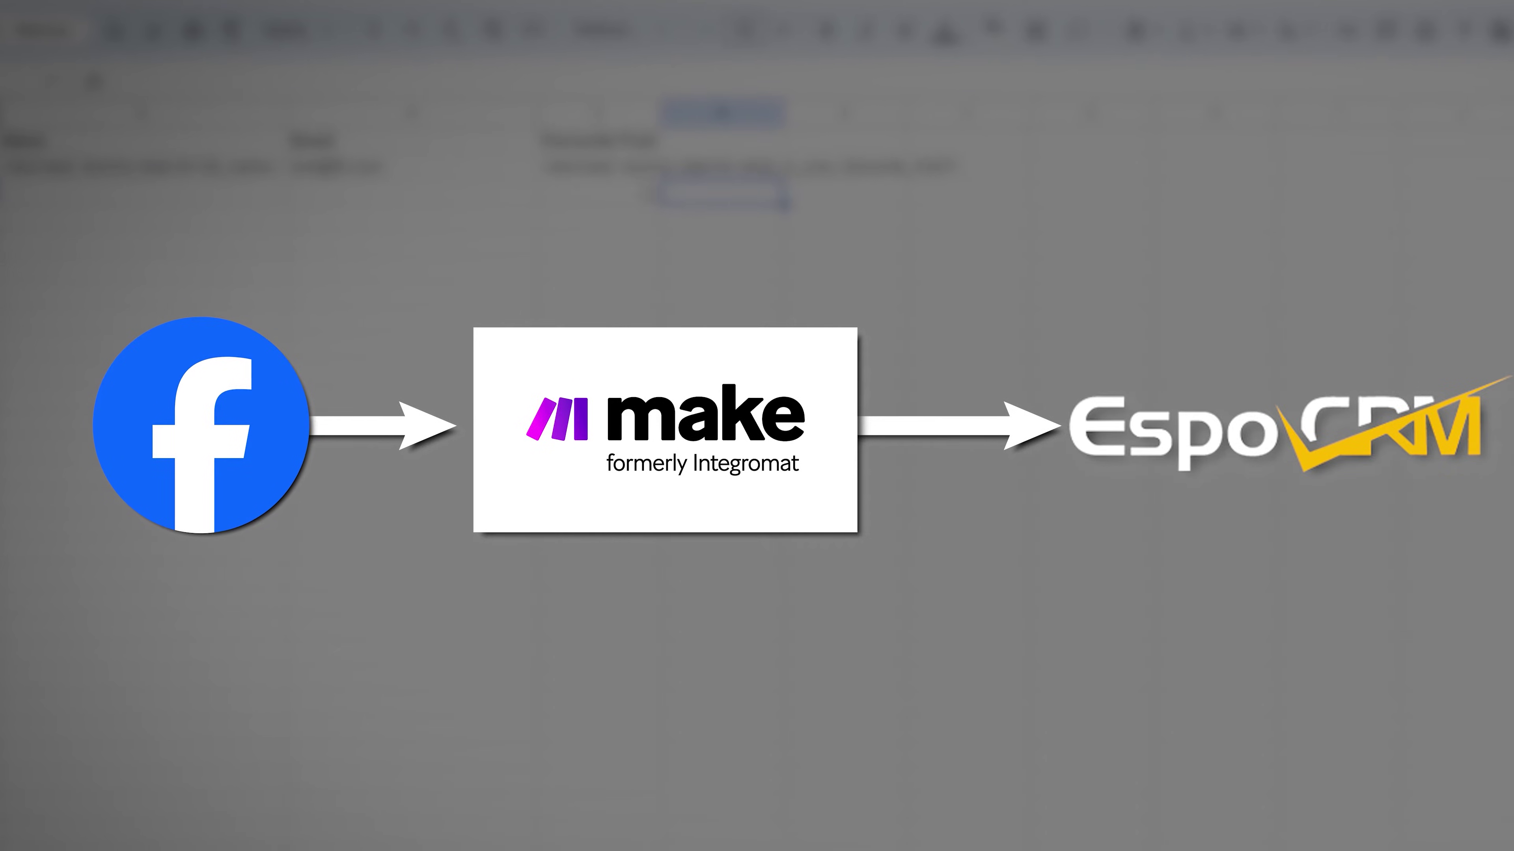
pyautogui.click(143, 167)
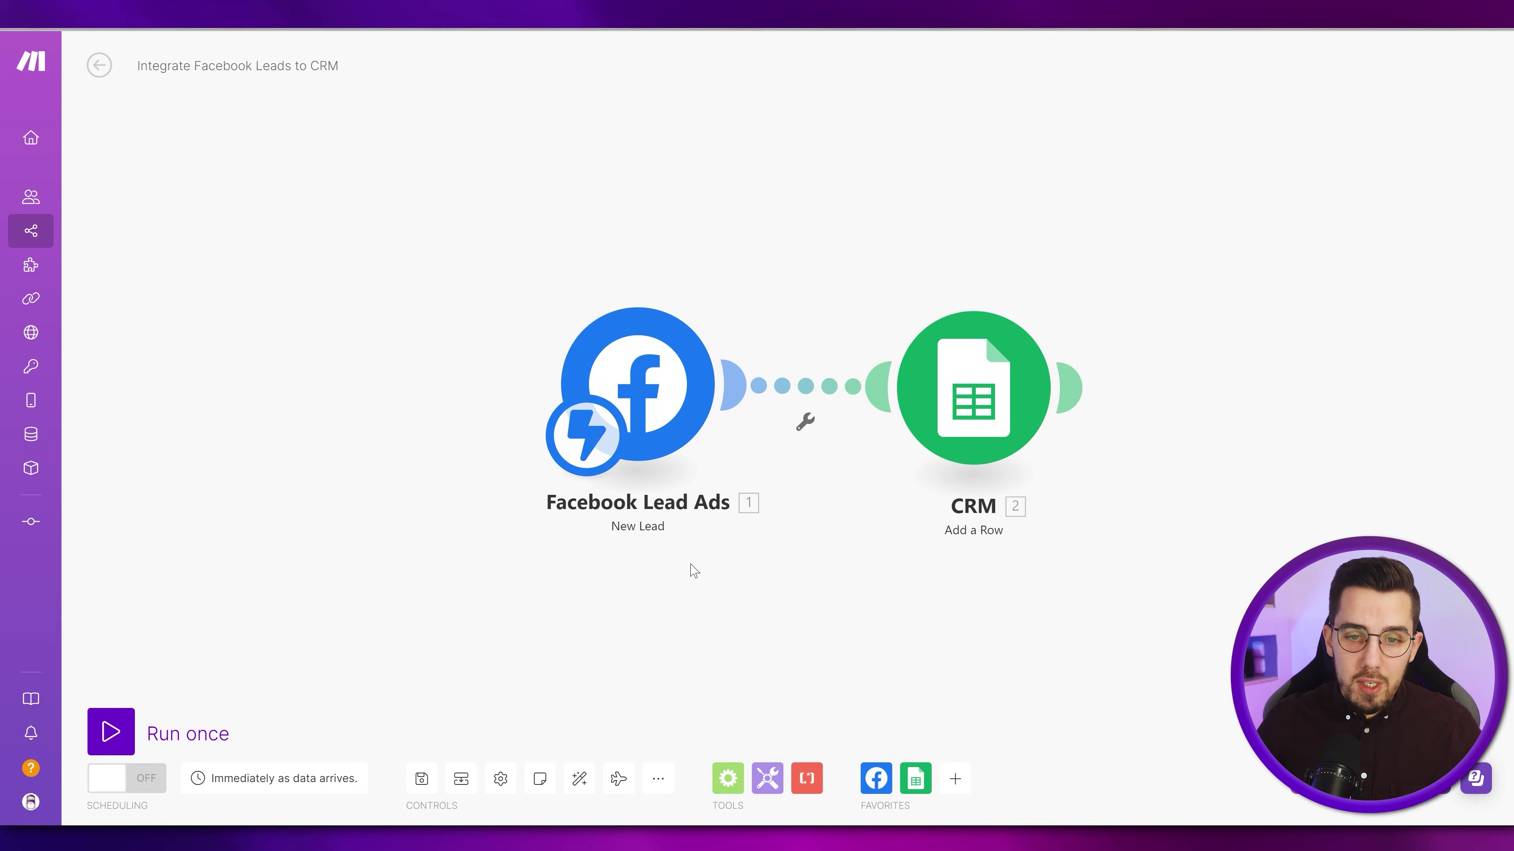
# - Show the Facebook Lead Ads modules list (New Lead, Watch Leads, Get Lead Details, List Leads)
pyautogui.click(876, 778)
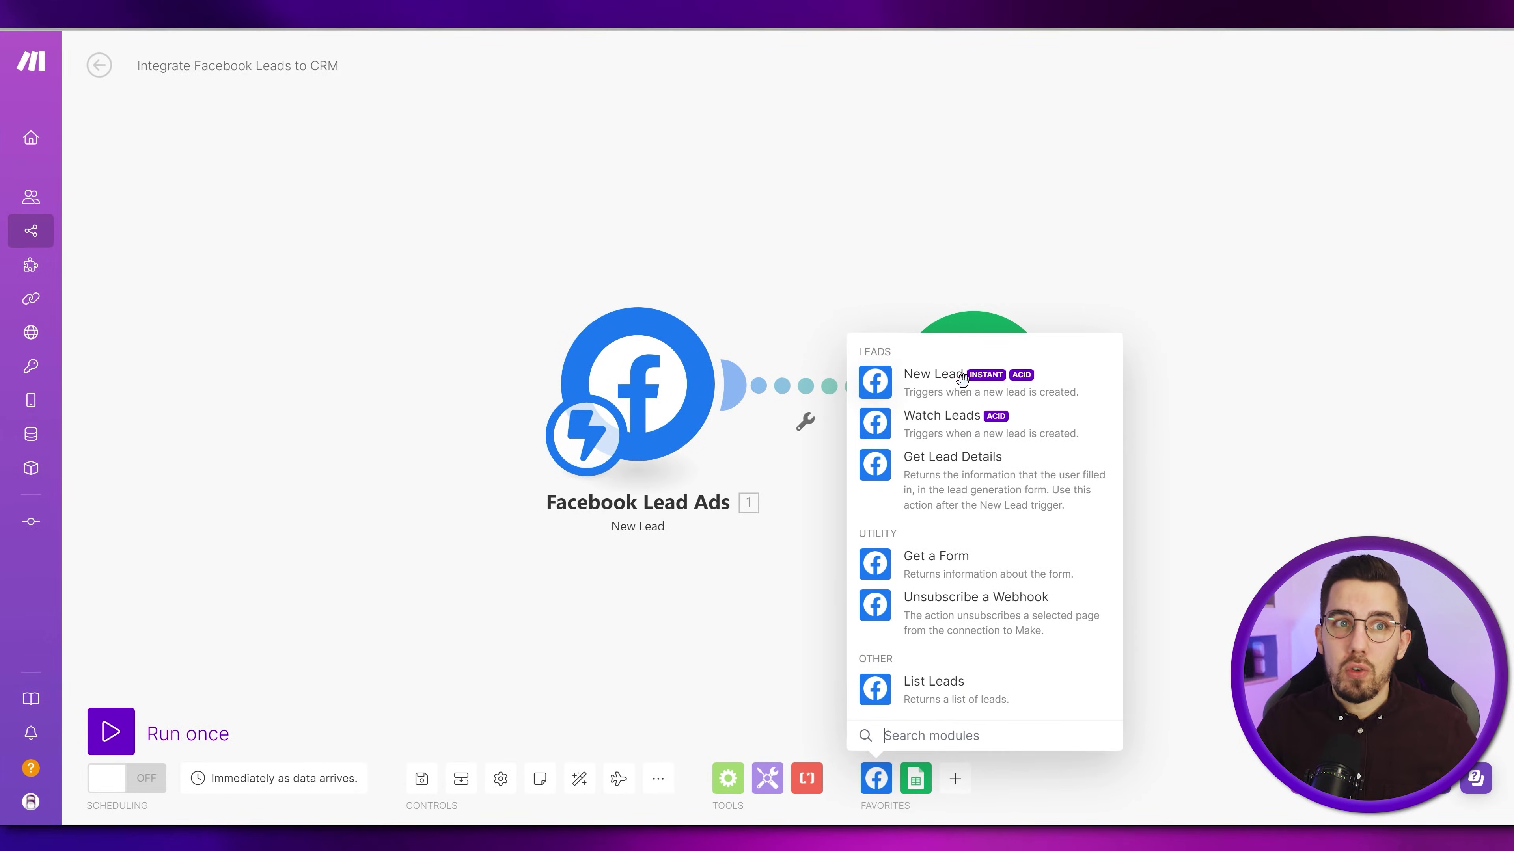
pyautogui.click(760, 568)
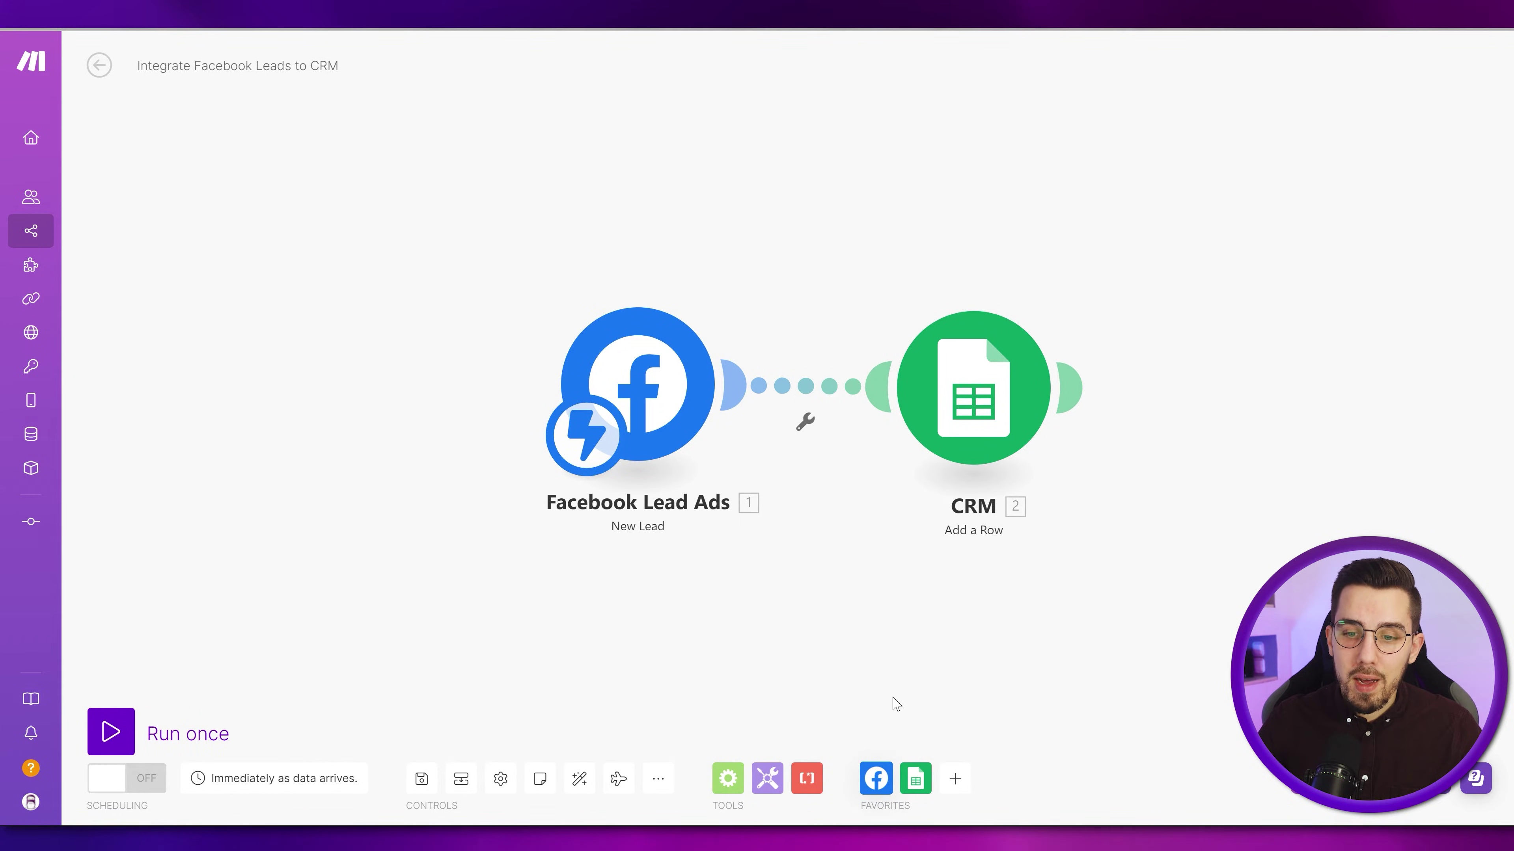
pyautogui.click(879, 778)
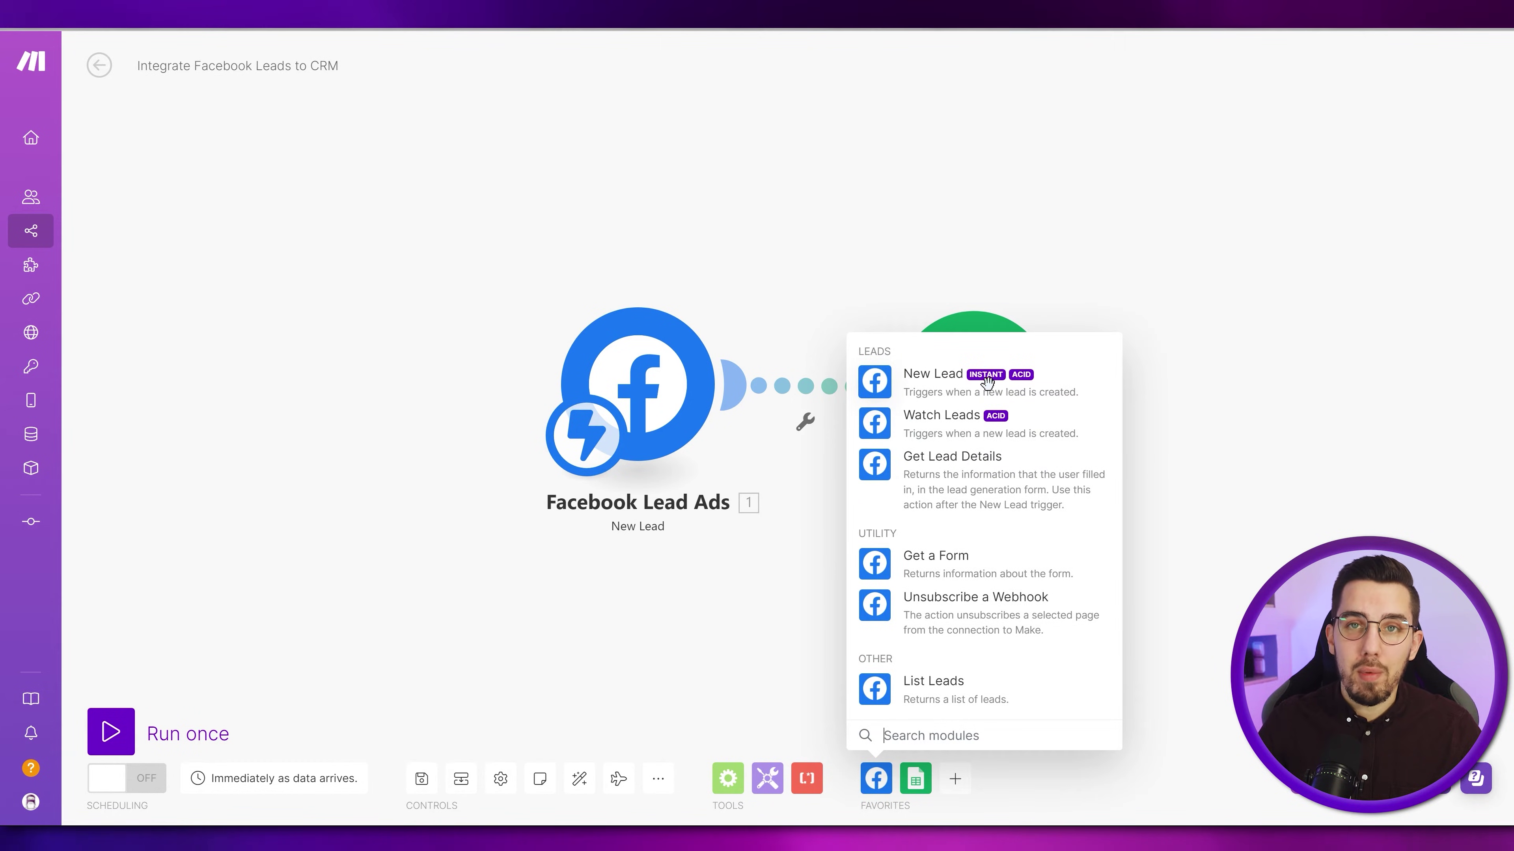
# - Start a new webhook for the New Lead trigger, keeping the name 'My New Lead webhook'
pyautogui.click(636, 360)
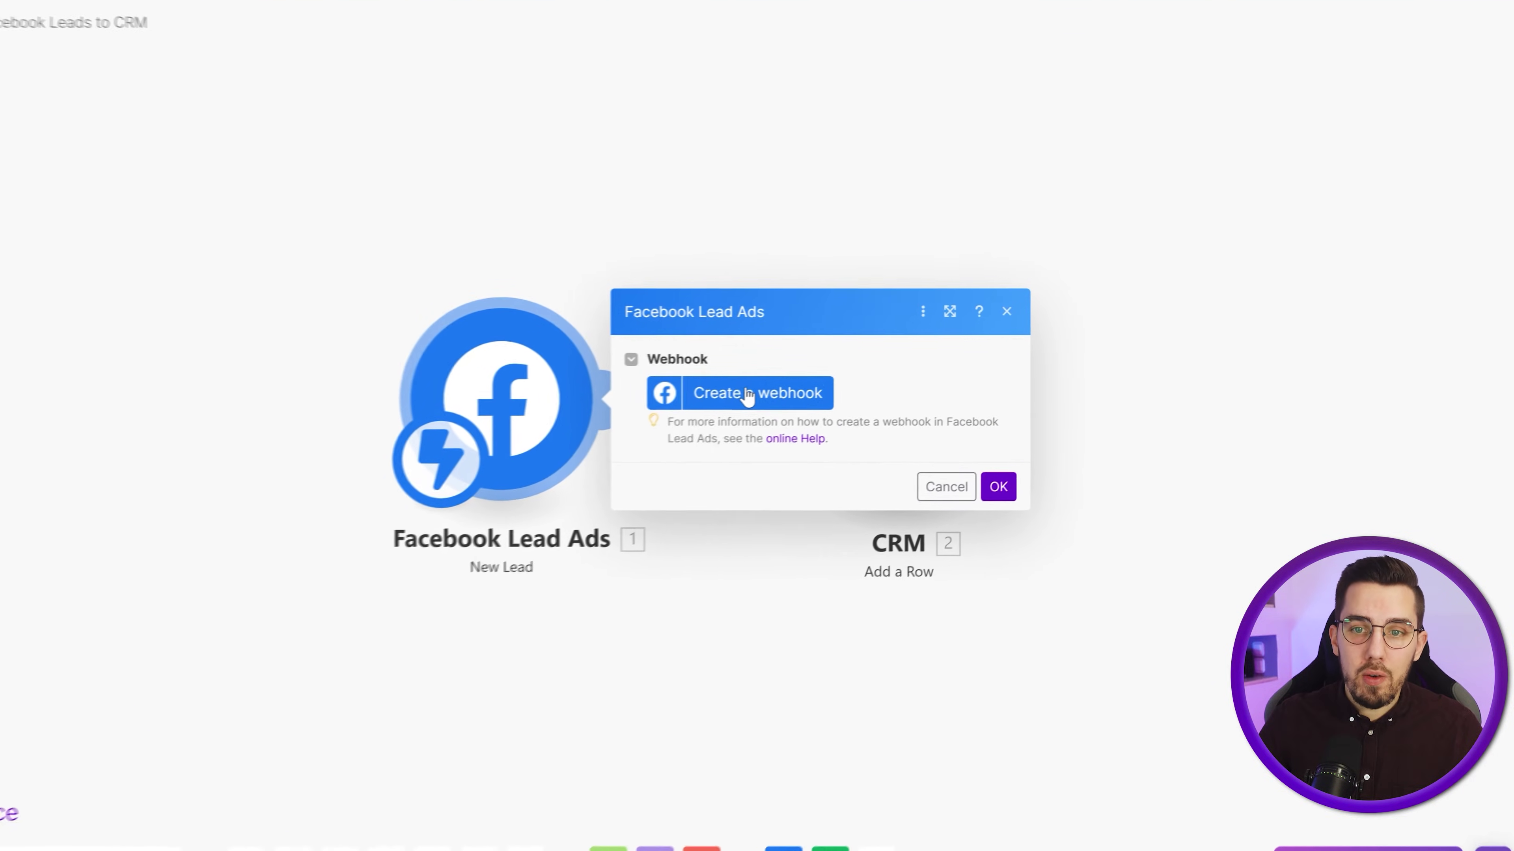
pyautogui.click(747, 395)
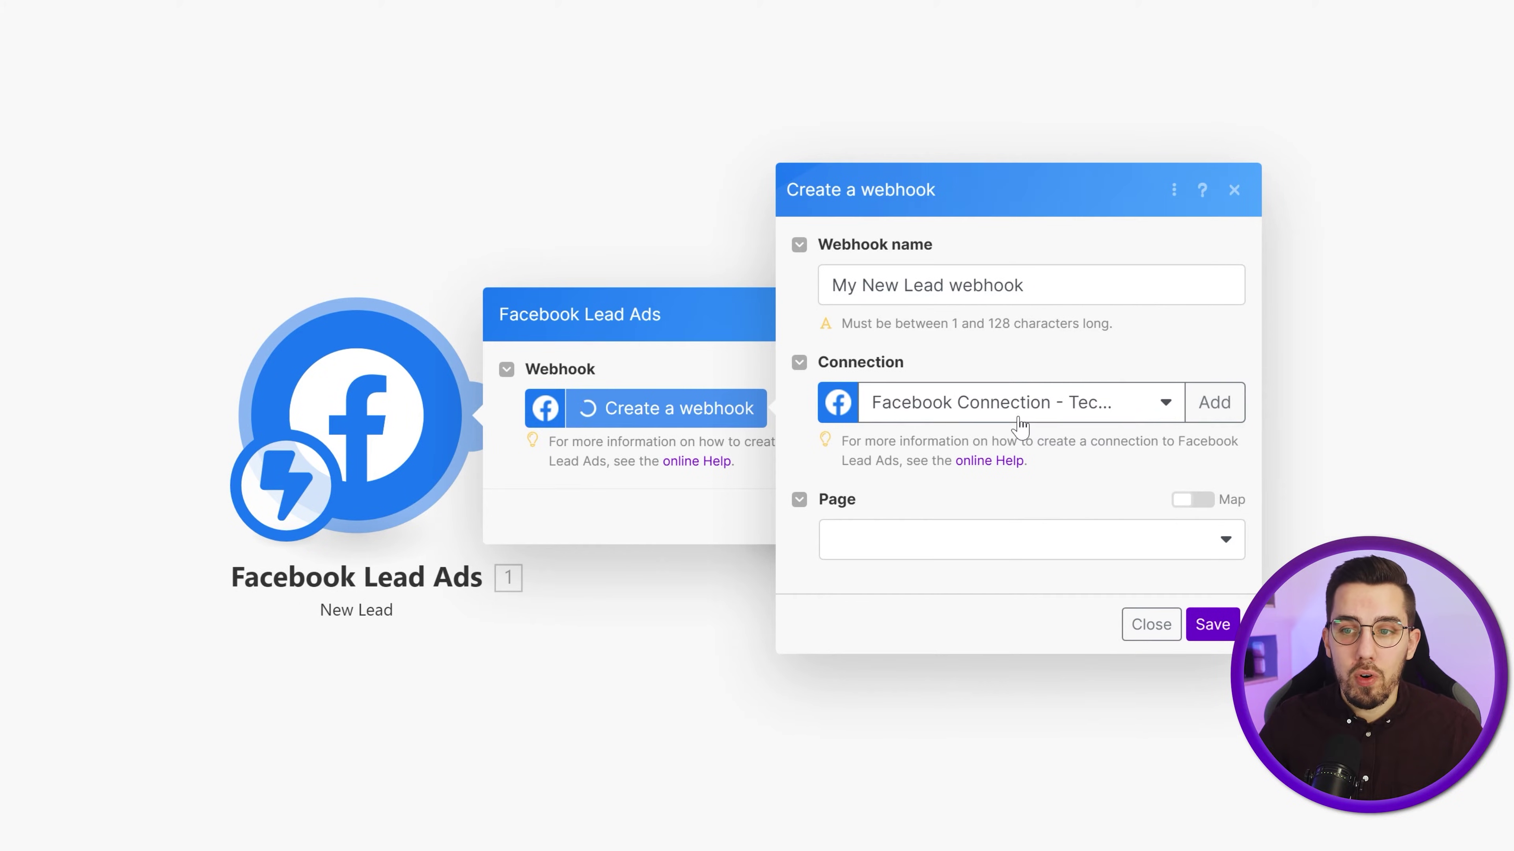
pyautogui.tripleClick(1027, 287)
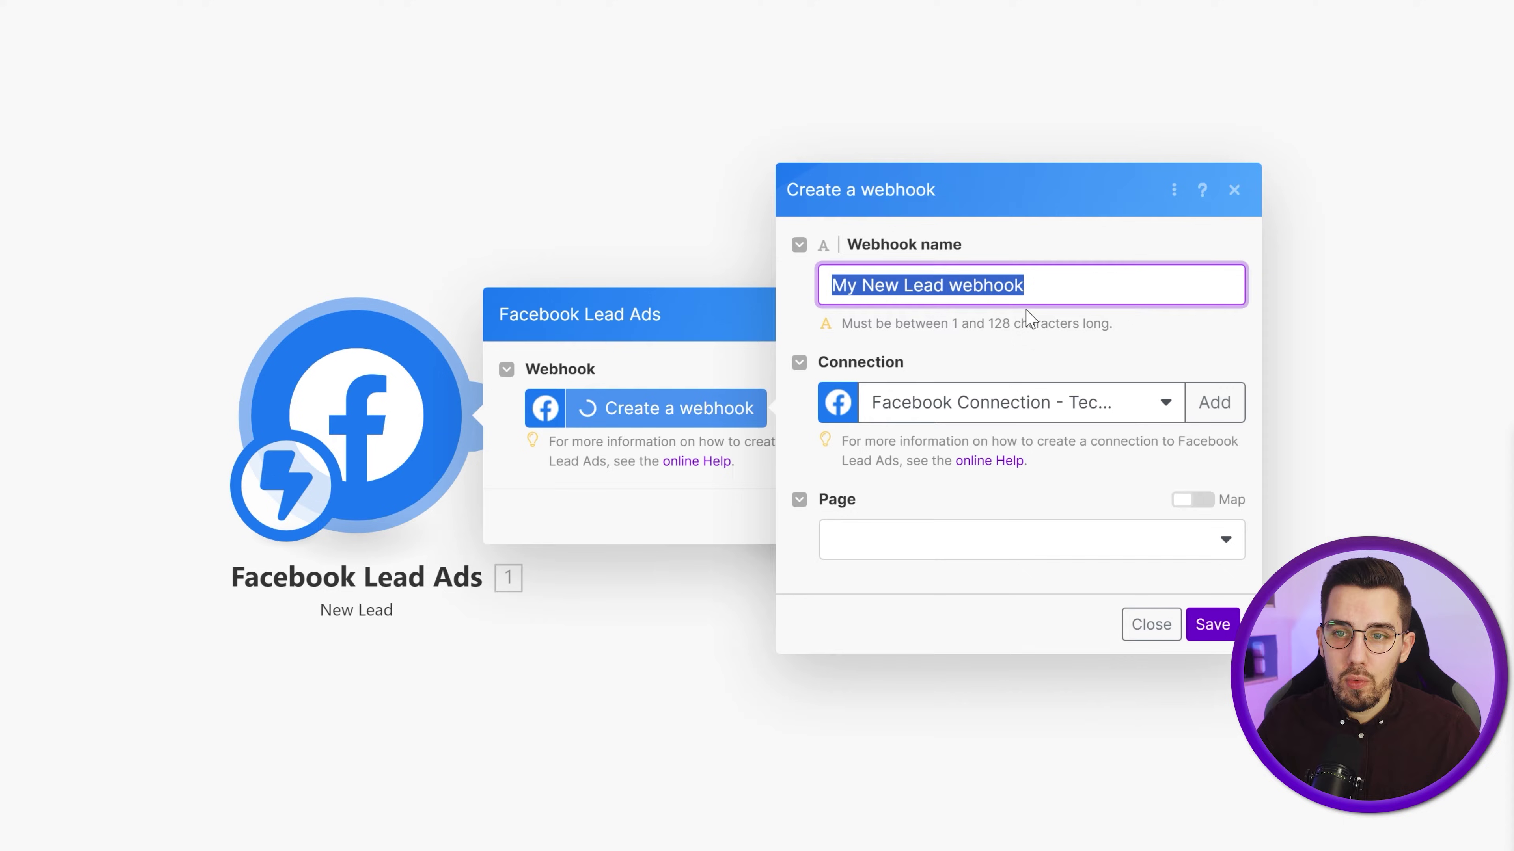
pyautogui.moveTo(1026, 309); pyautogui.dragTo(1012, 310)
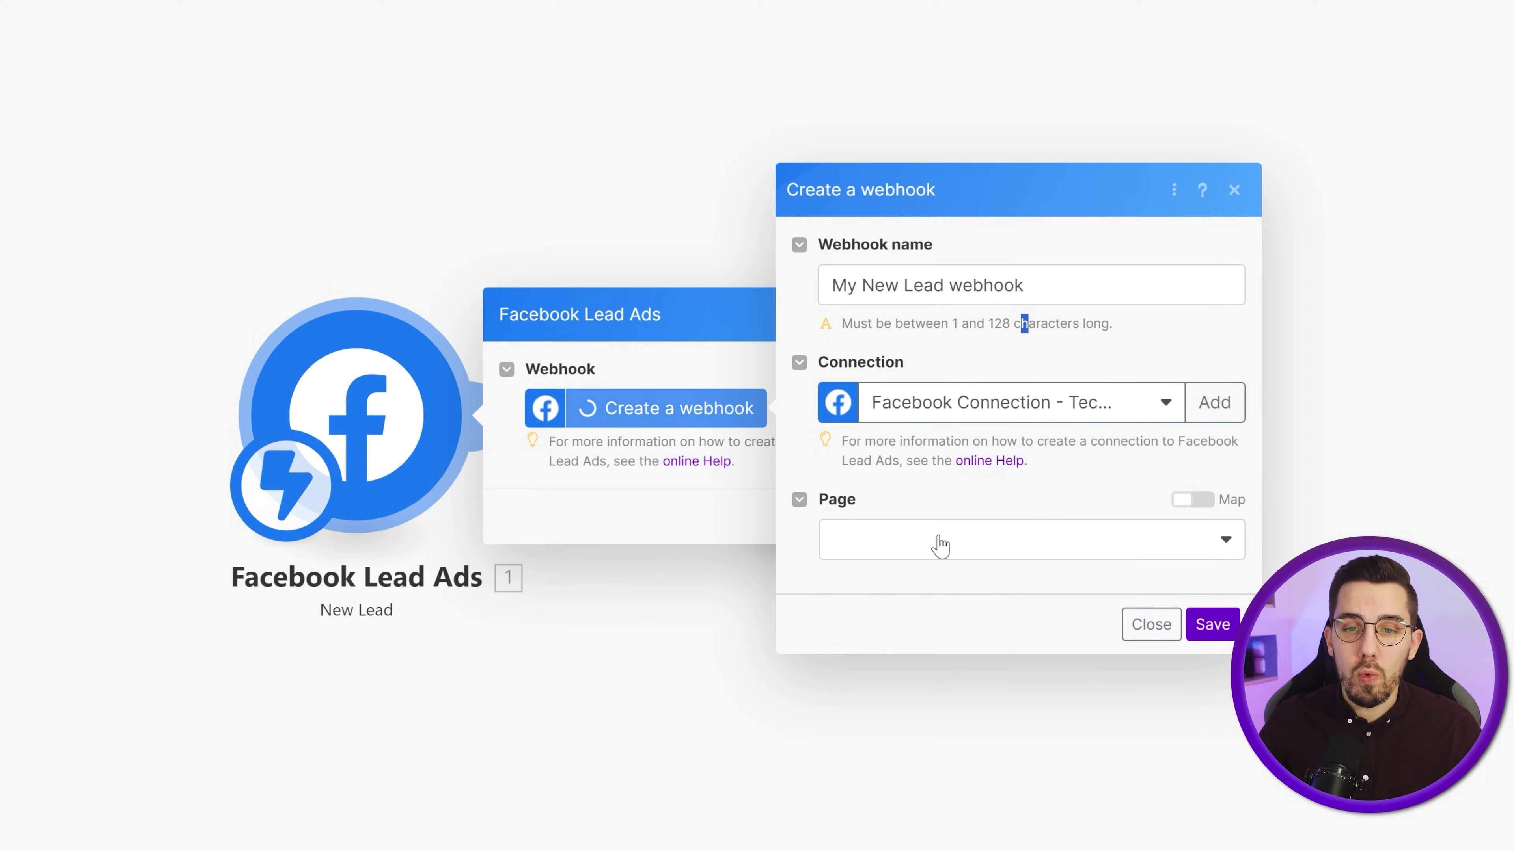
# - Assign the webhook to page Techflow.ai (Darmstadt), leave Form unset, and save it
pyautogui.click(975, 548)
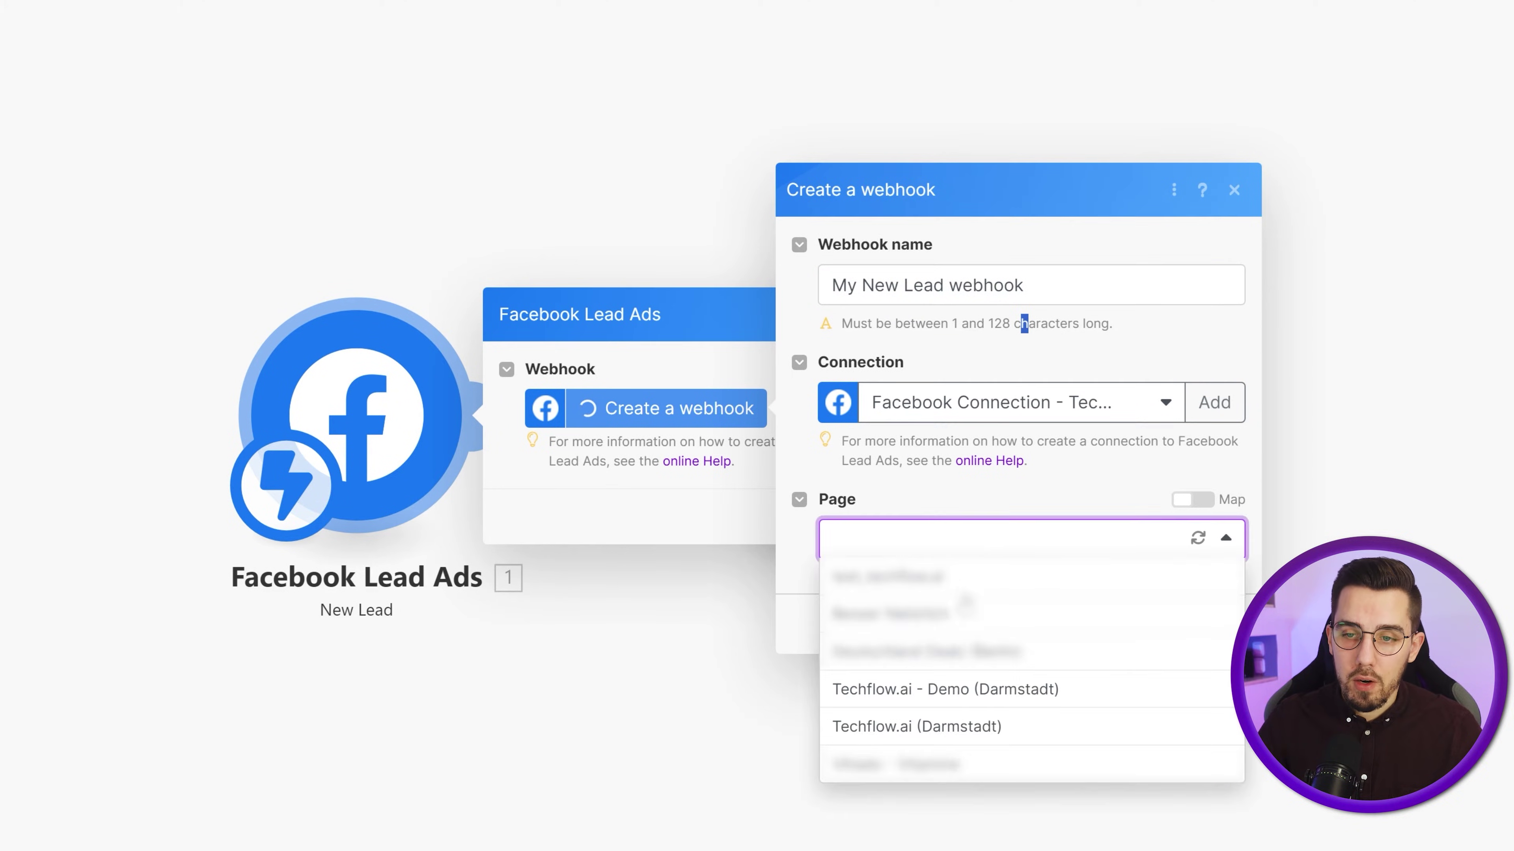
pyautogui.click(940, 727)
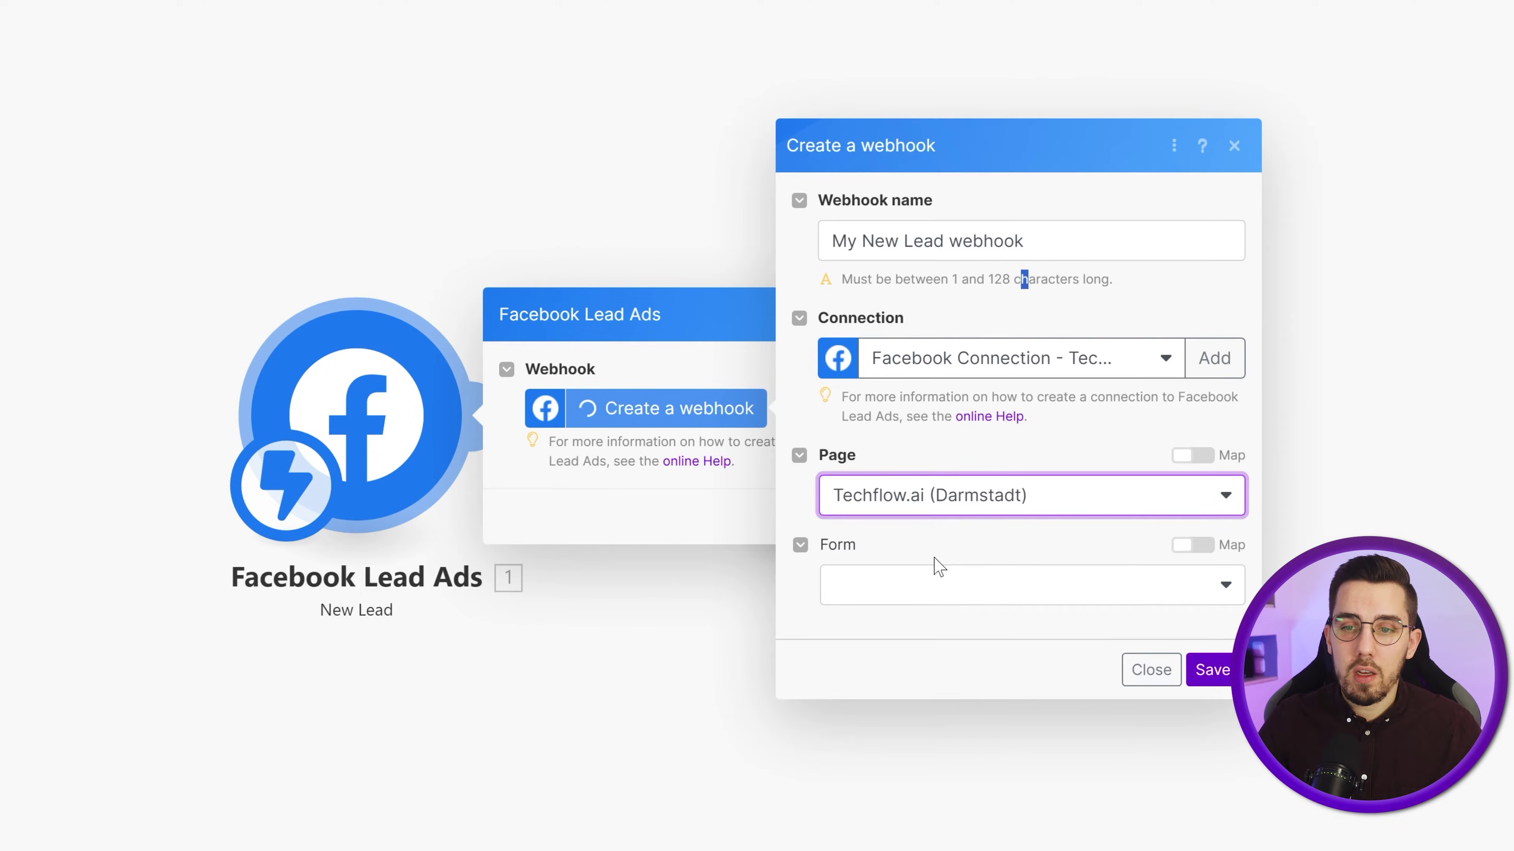
pyautogui.click(925, 603)
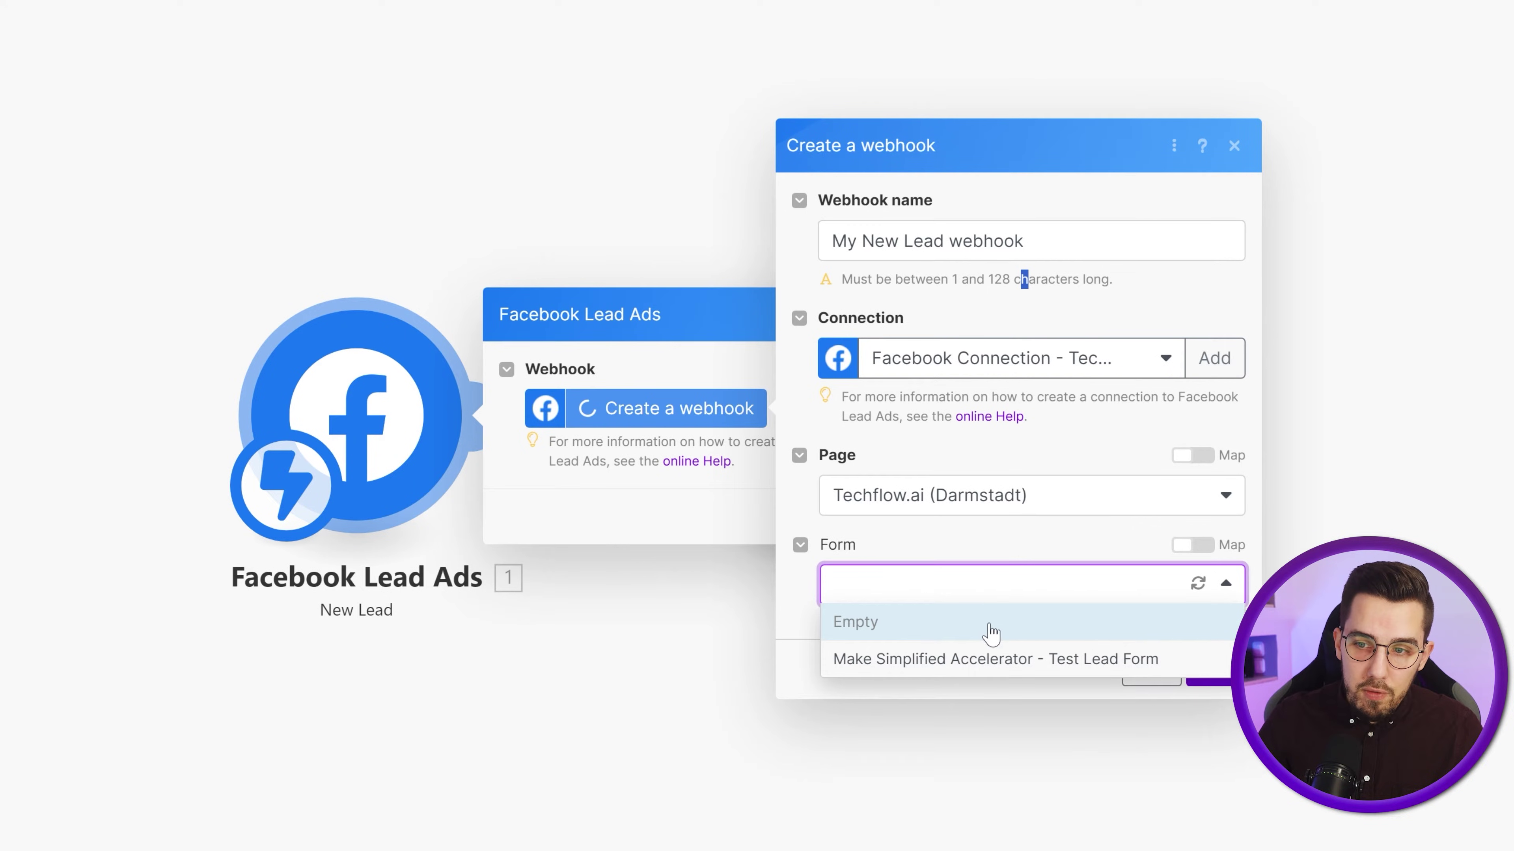
pyautogui.click(970, 624)
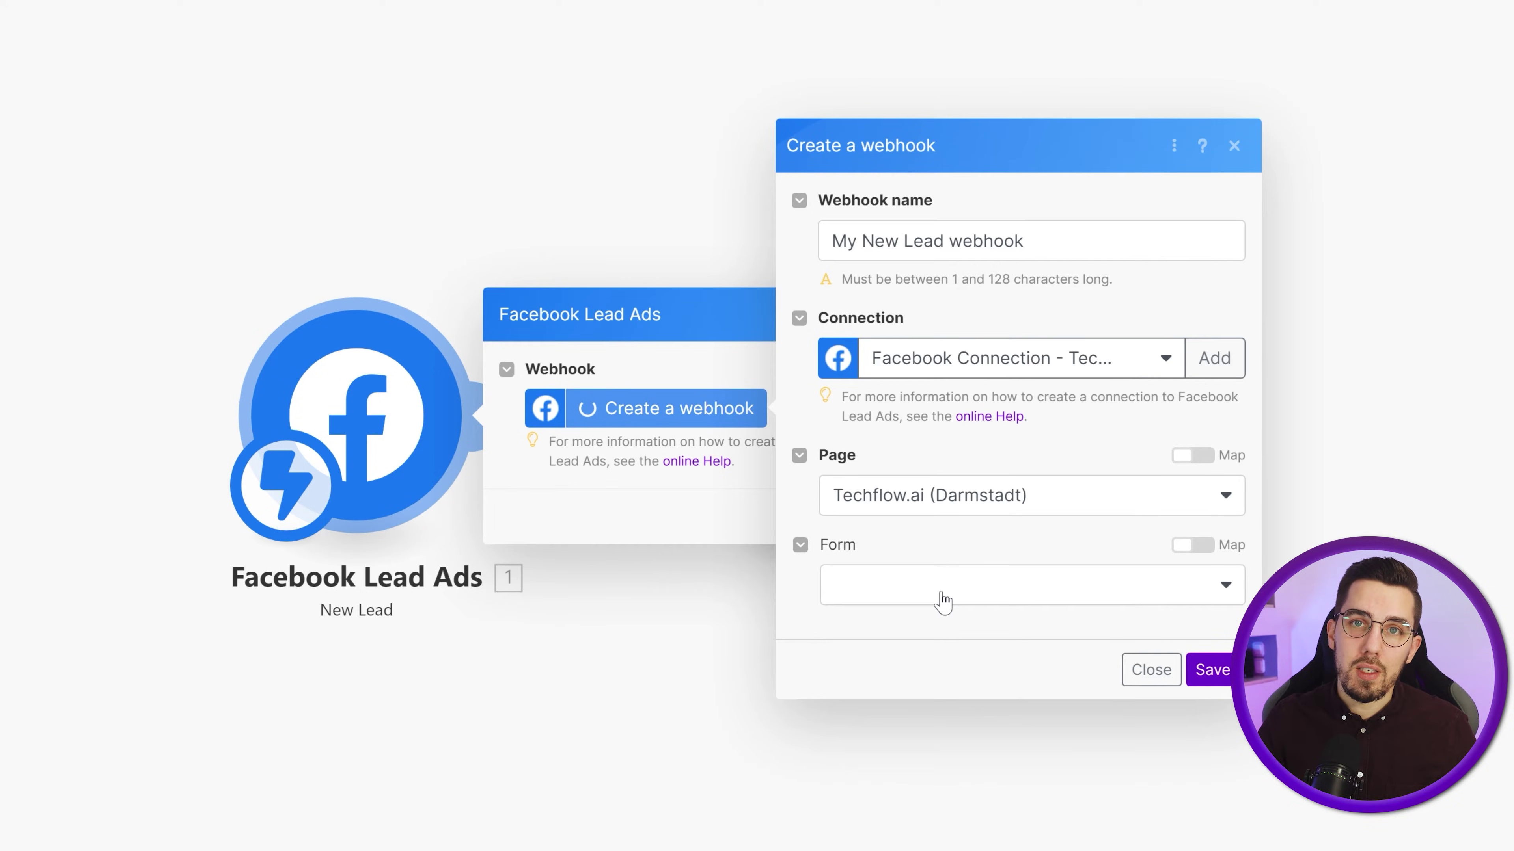
pyautogui.click(1203, 677)
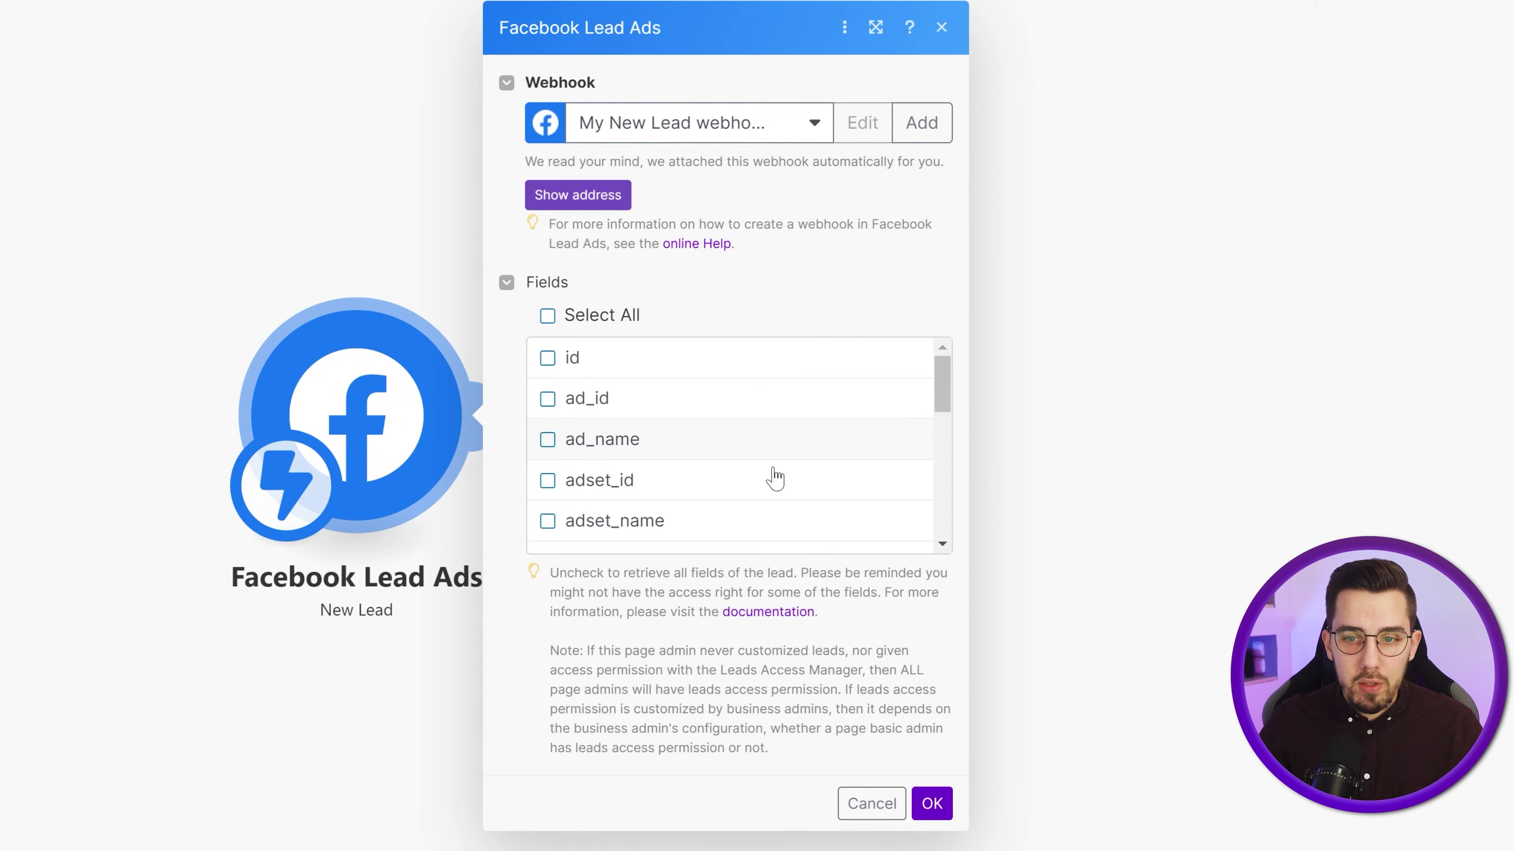
# - Review the lead Fields checklist, leave every field unchecked, and confirm the New Lead settings
pyautogui.scroll(-10, 797, 477)
pyautogui.scroll(10, 793, 476)
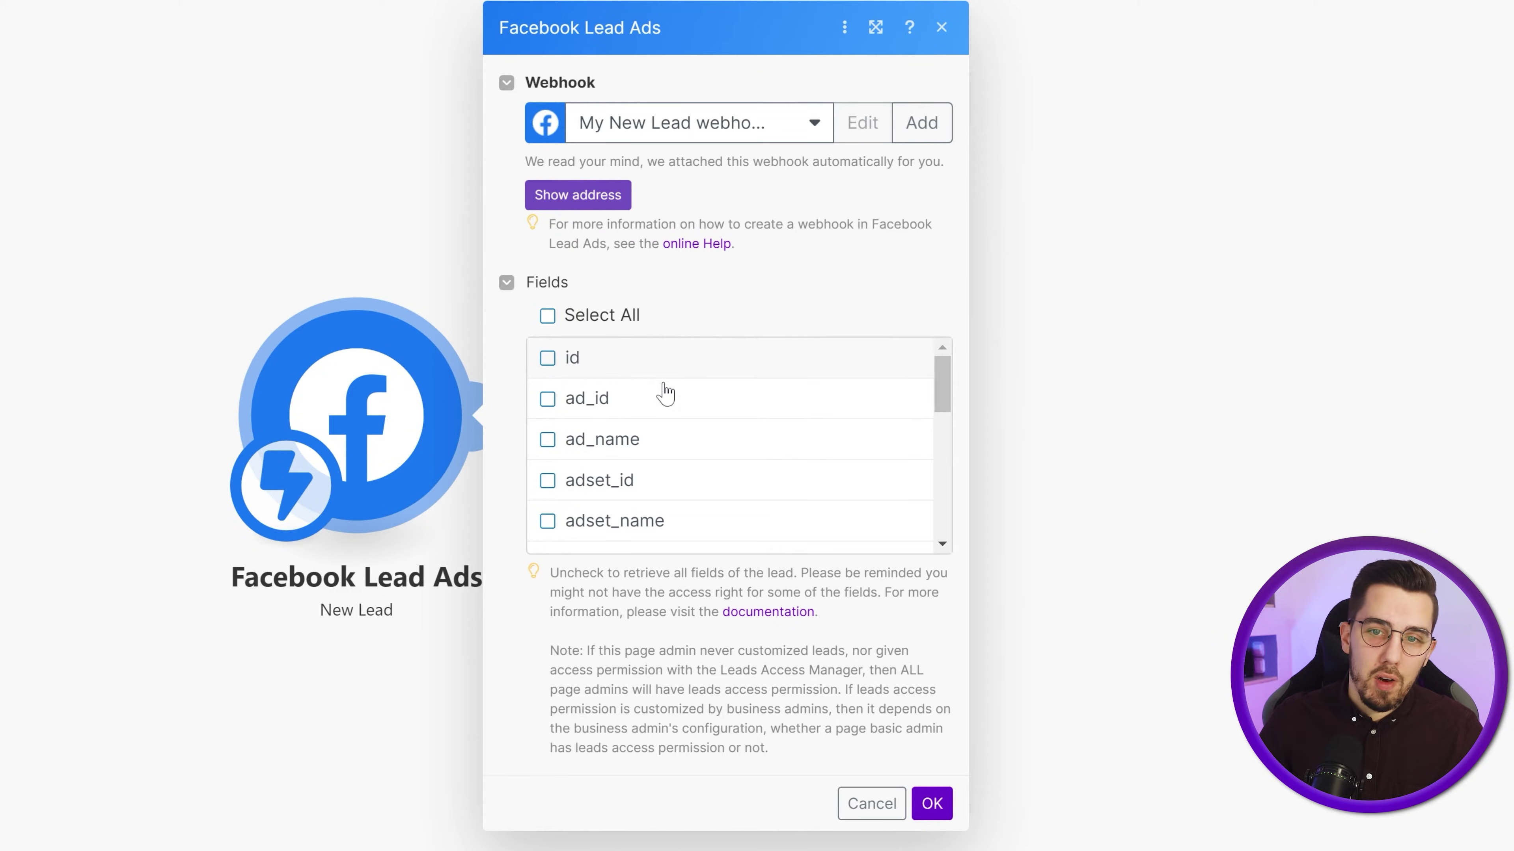
pyautogui.scroll(-5, 775, 465)
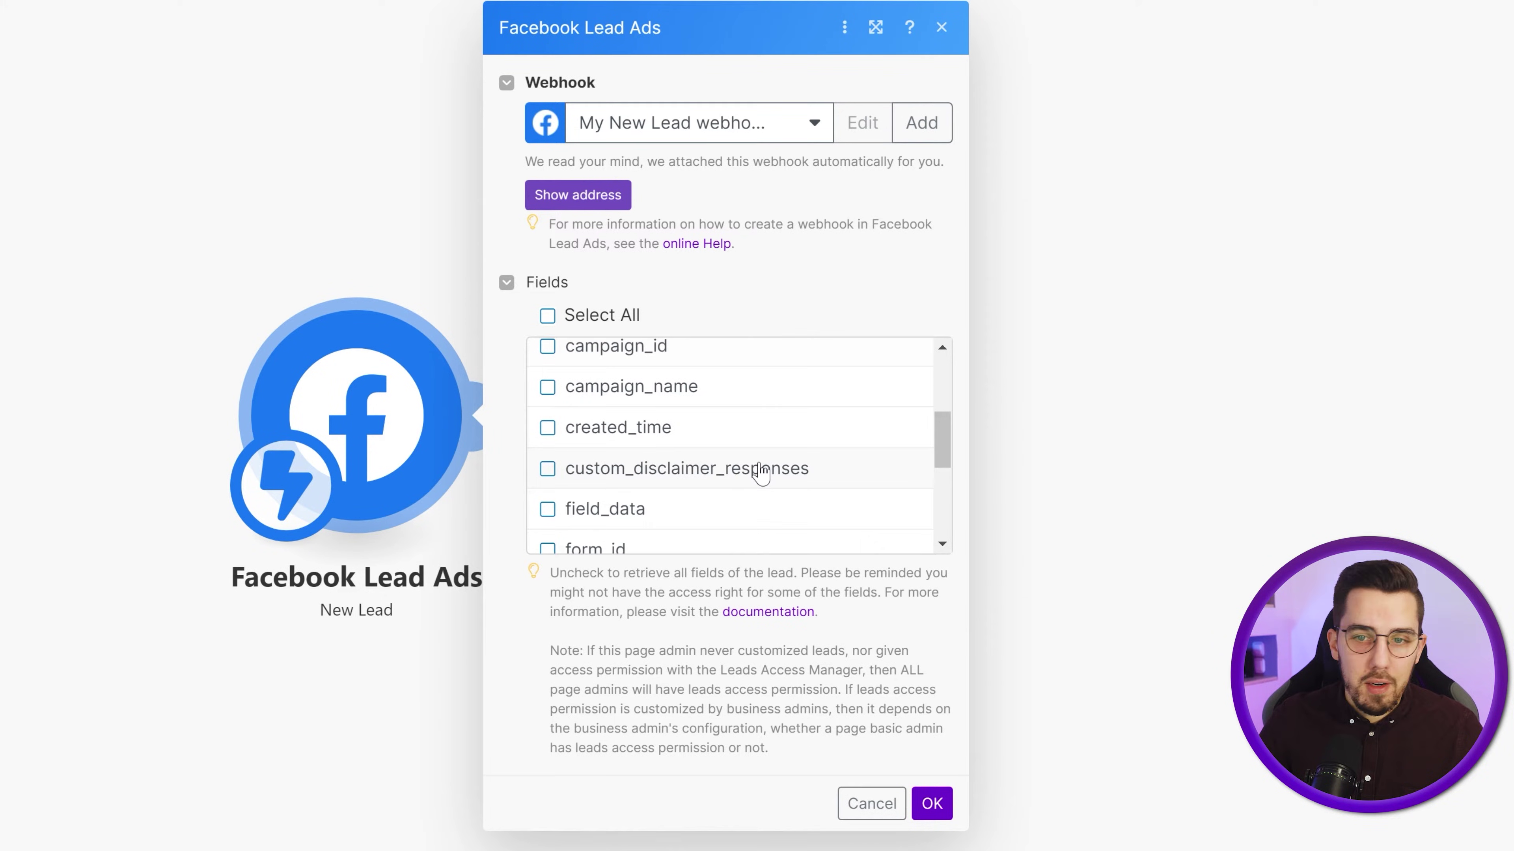
pyautogui.scroll(-2, 761, 476)
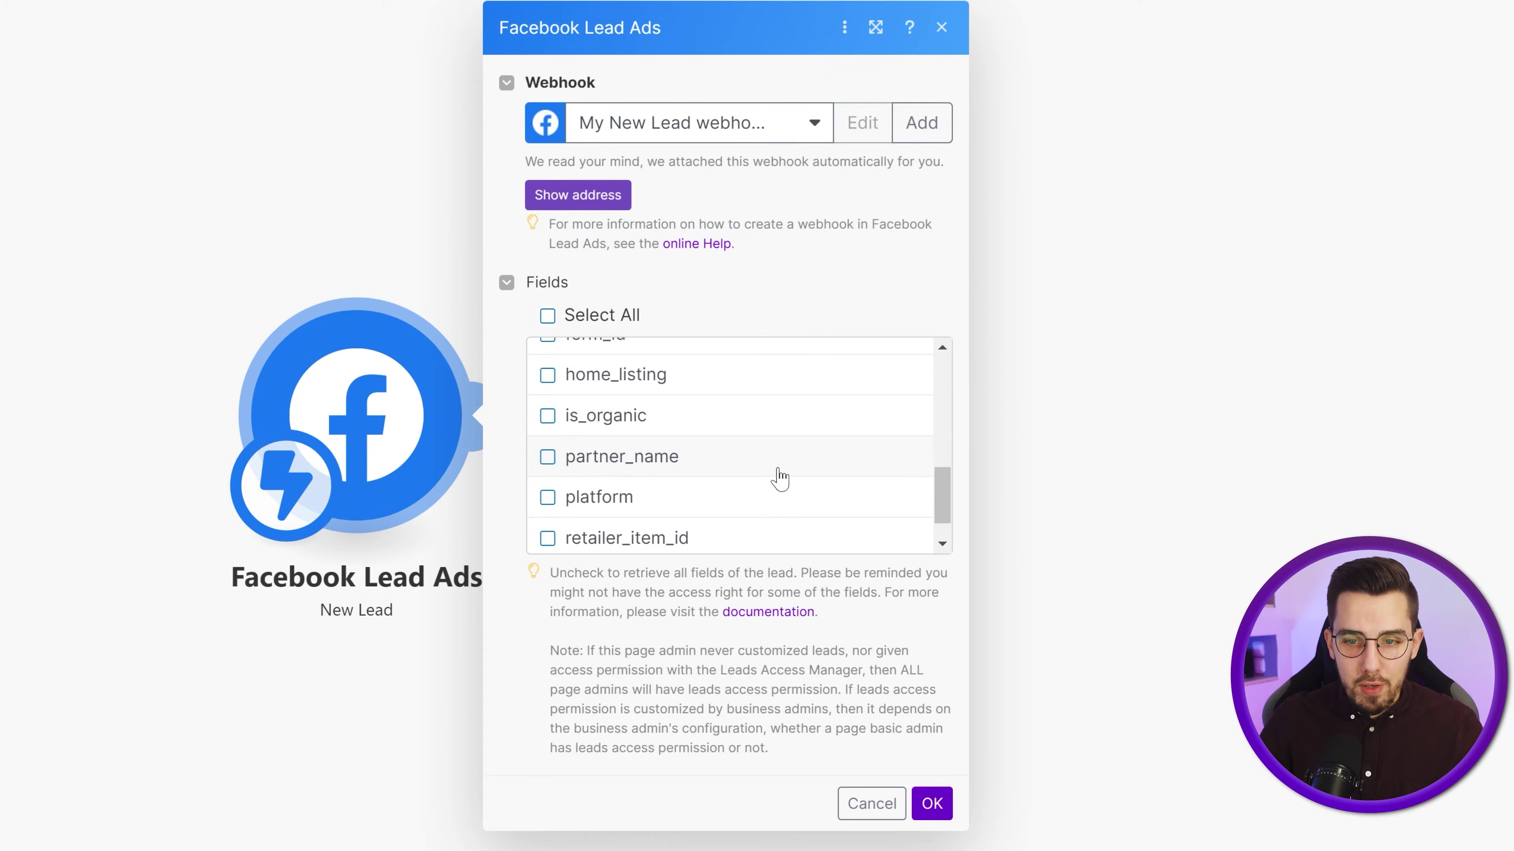
pyautogui.scroll(7, 649, 406)
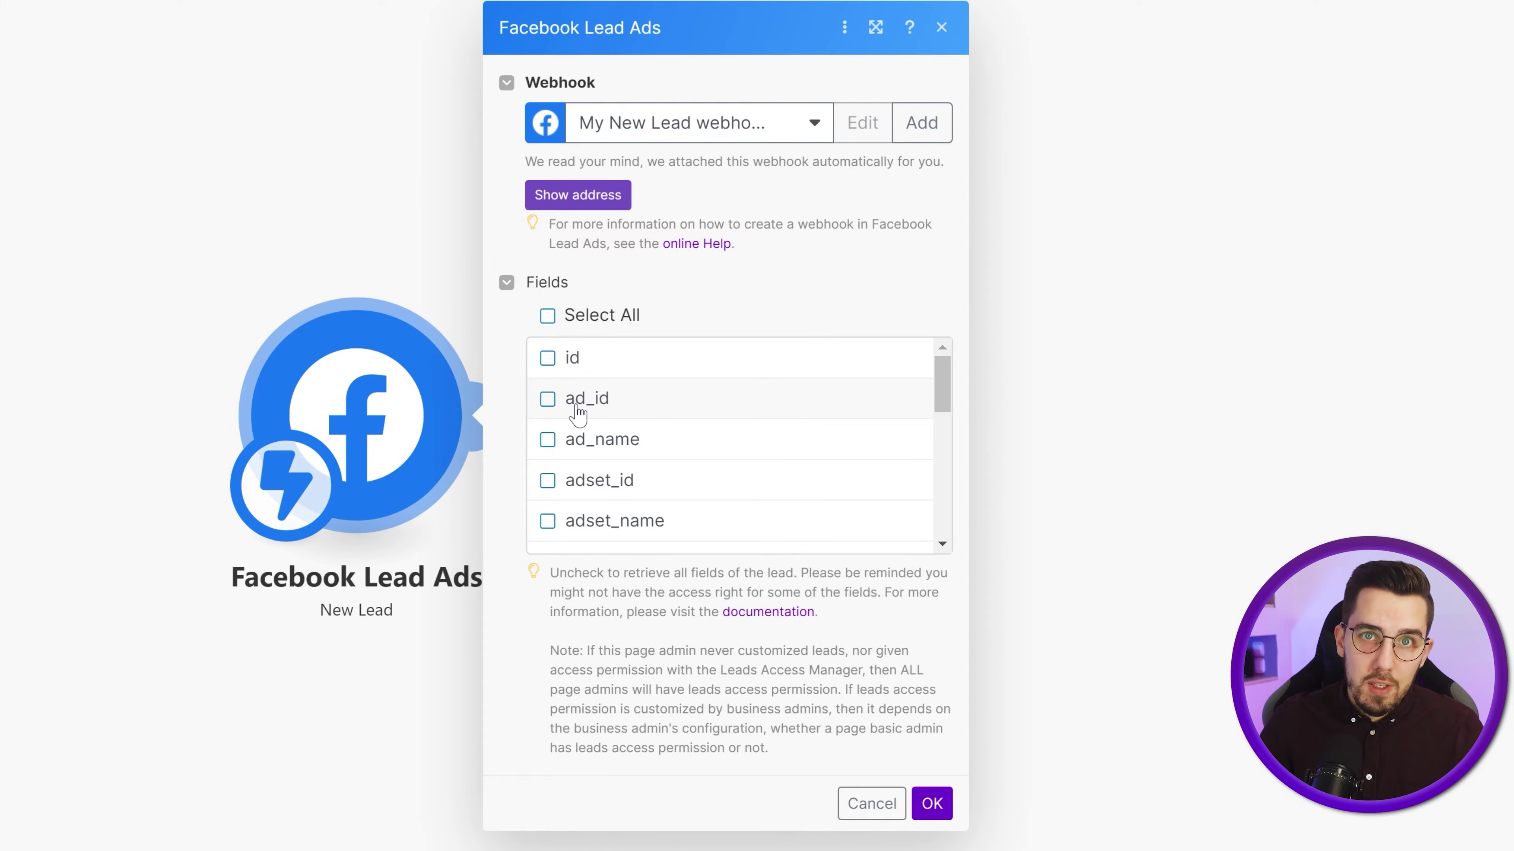
pyautogui.scroll(-2, 632, 495)
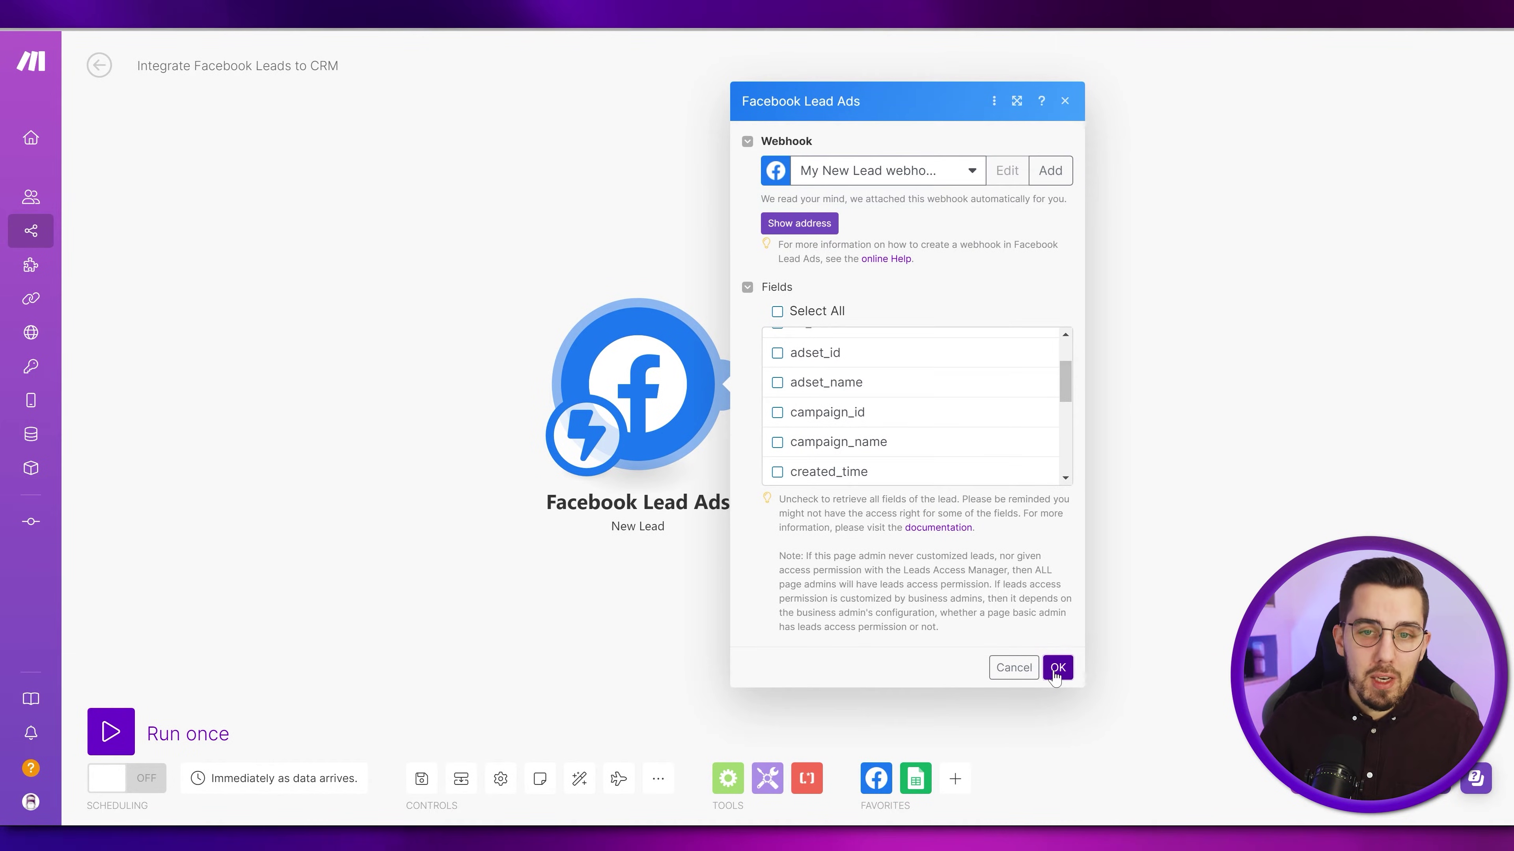
pyautogui.click(1057, 667)
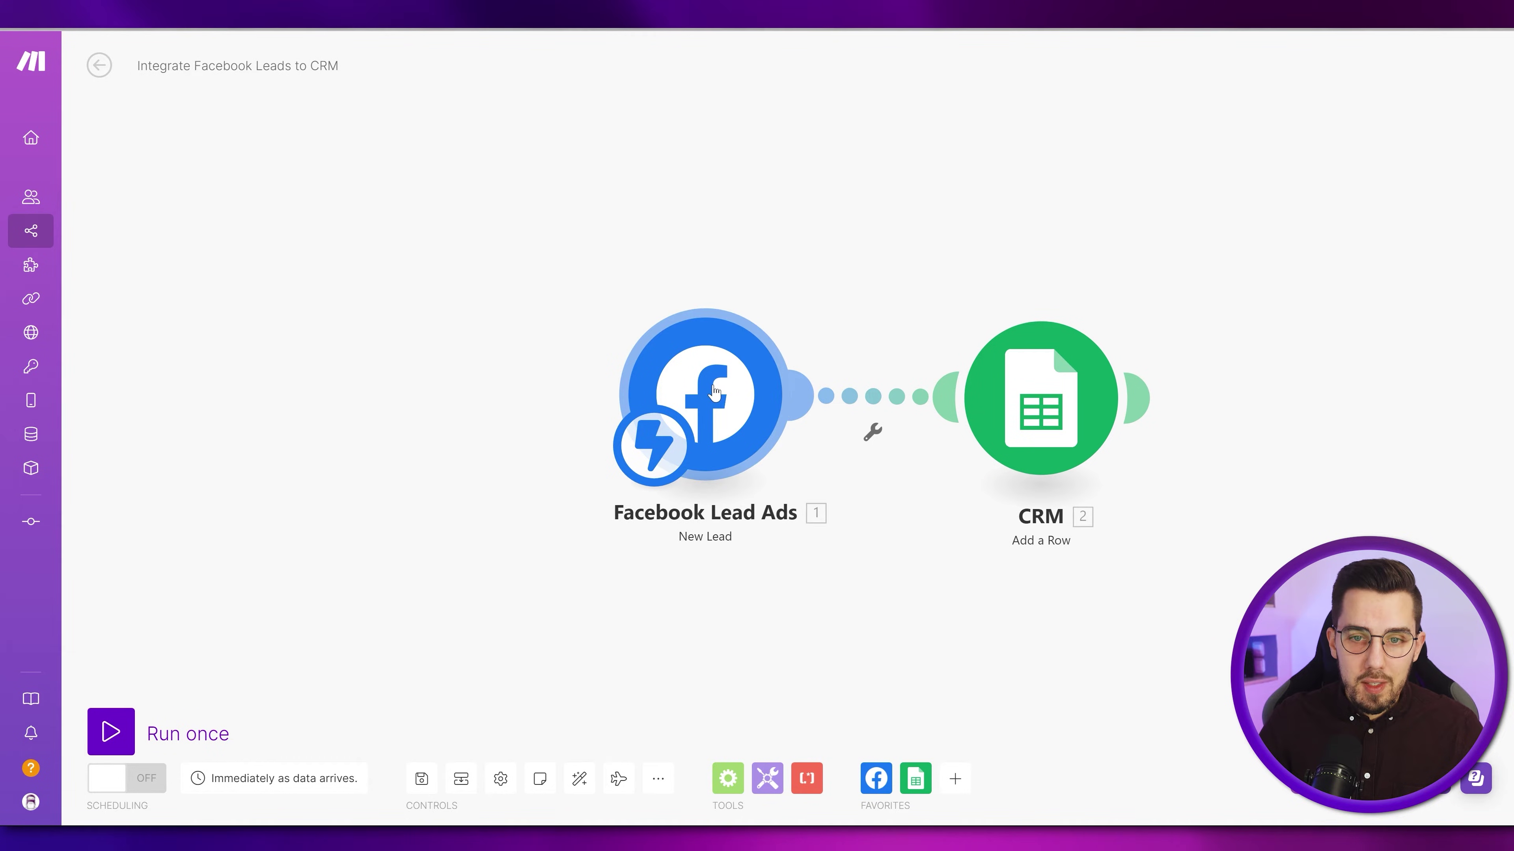
# - Move the Facebook Lead Ads module left and unlink it, then save and run the scenario once
pyautogui.moveTo(739, 398); pyautogui.dragTo(622, 398)
pyautogui.click(814, 430)
pyautogui.click(776, 431)
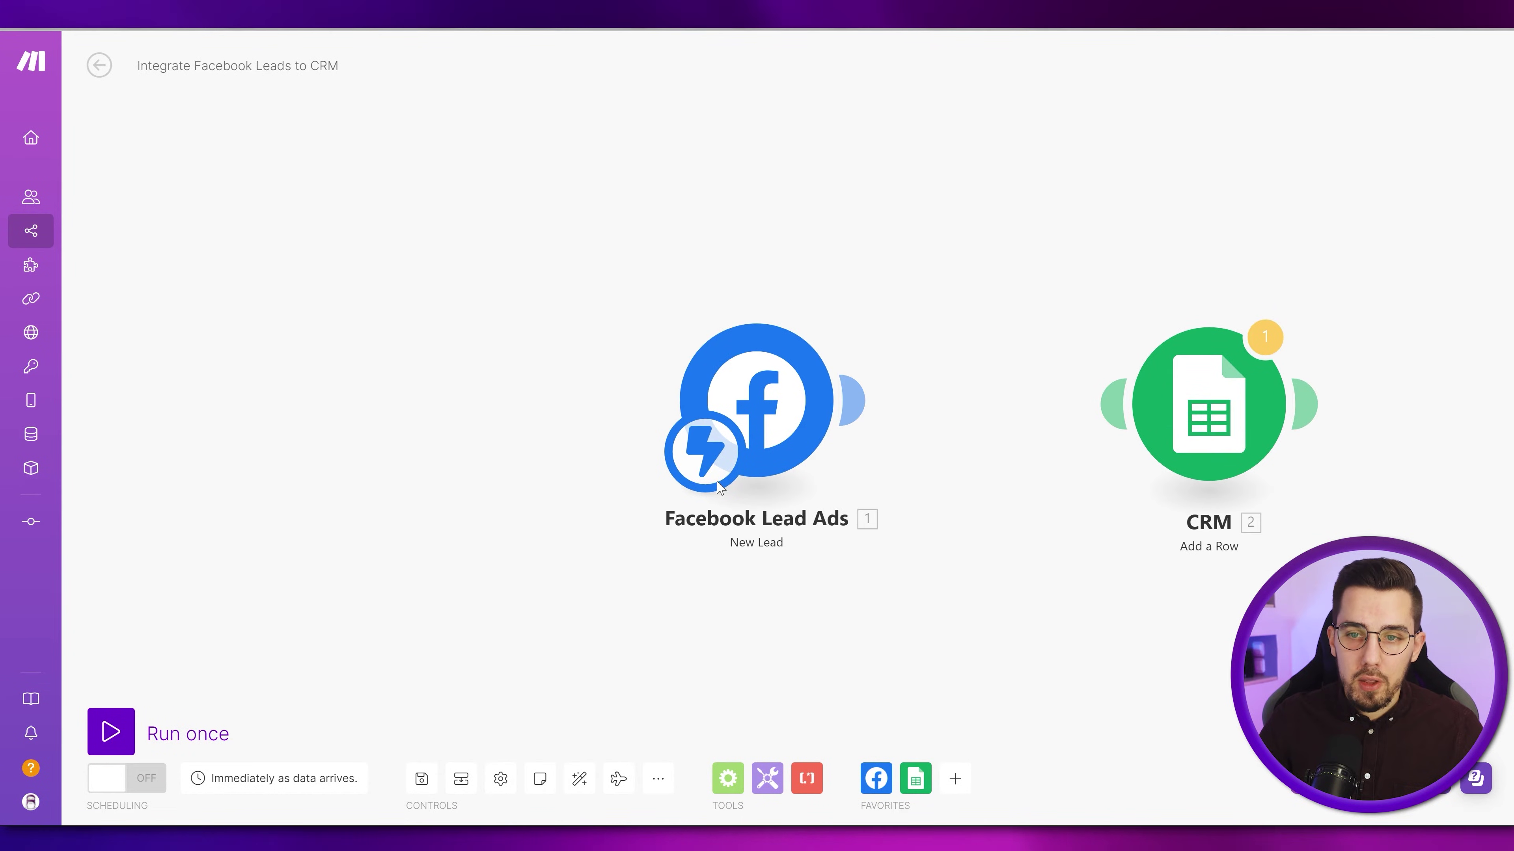
pyautogui.click(420, 778)
pyautogui.click(119, 726)
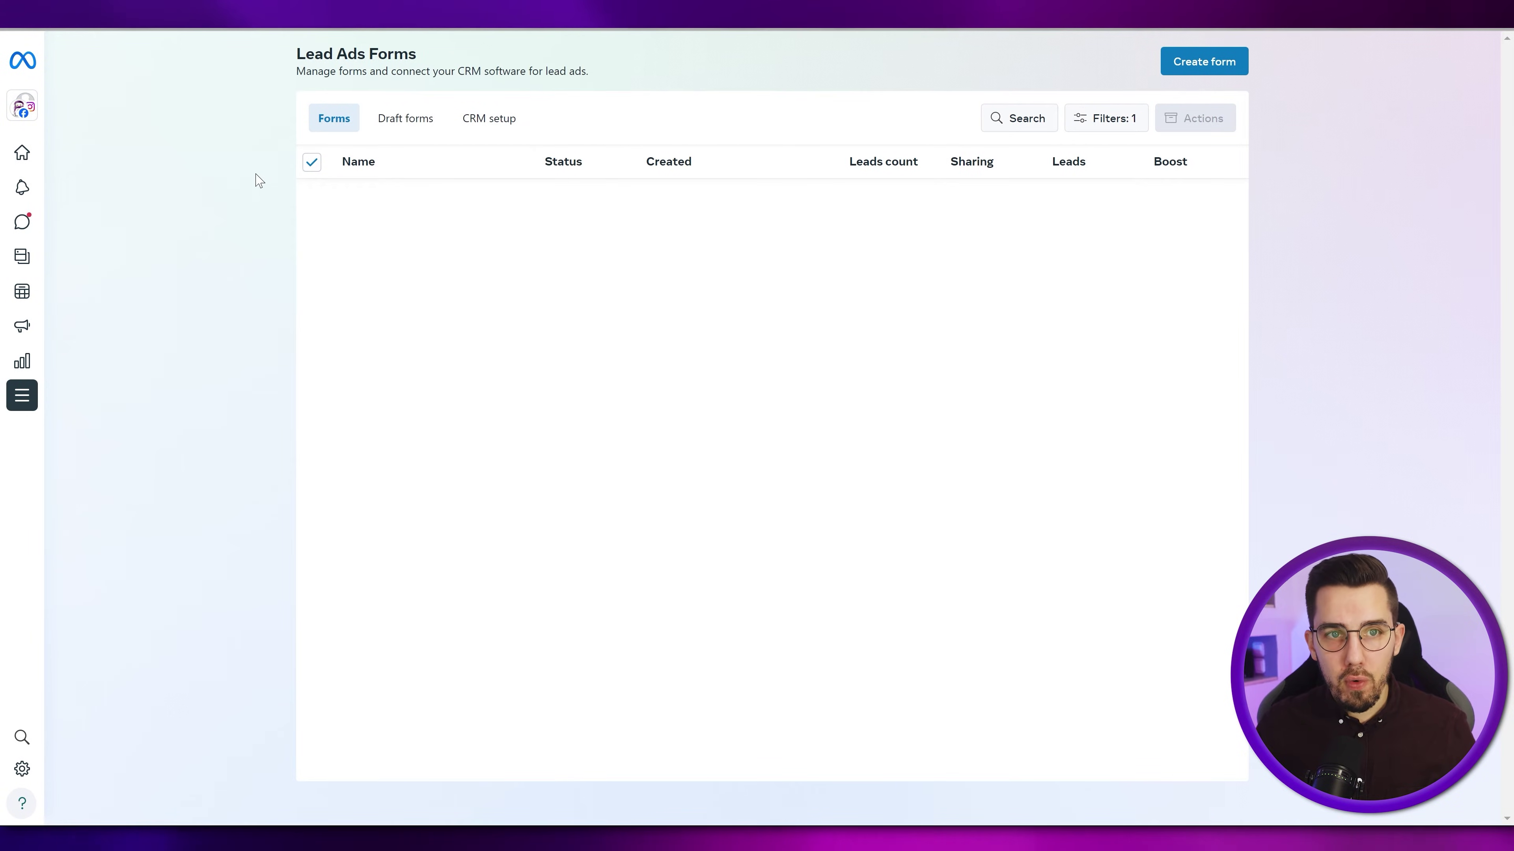
# - Find Instant Forms by searching 'form' in All tools and begin creating a form
pyautogui.moveTo(30, 399)
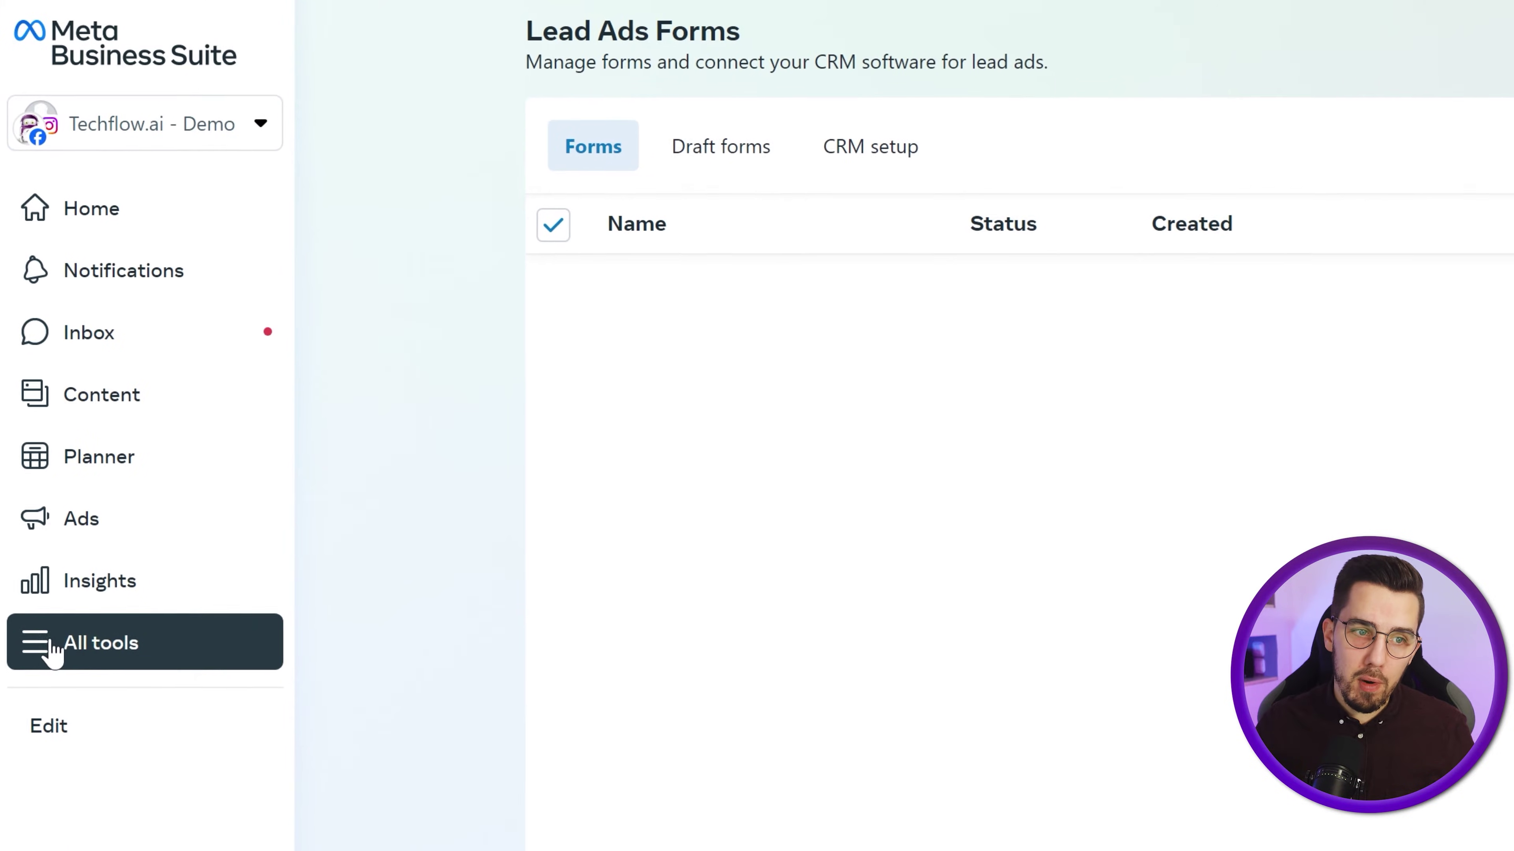
pyautogui.click(63, 651)
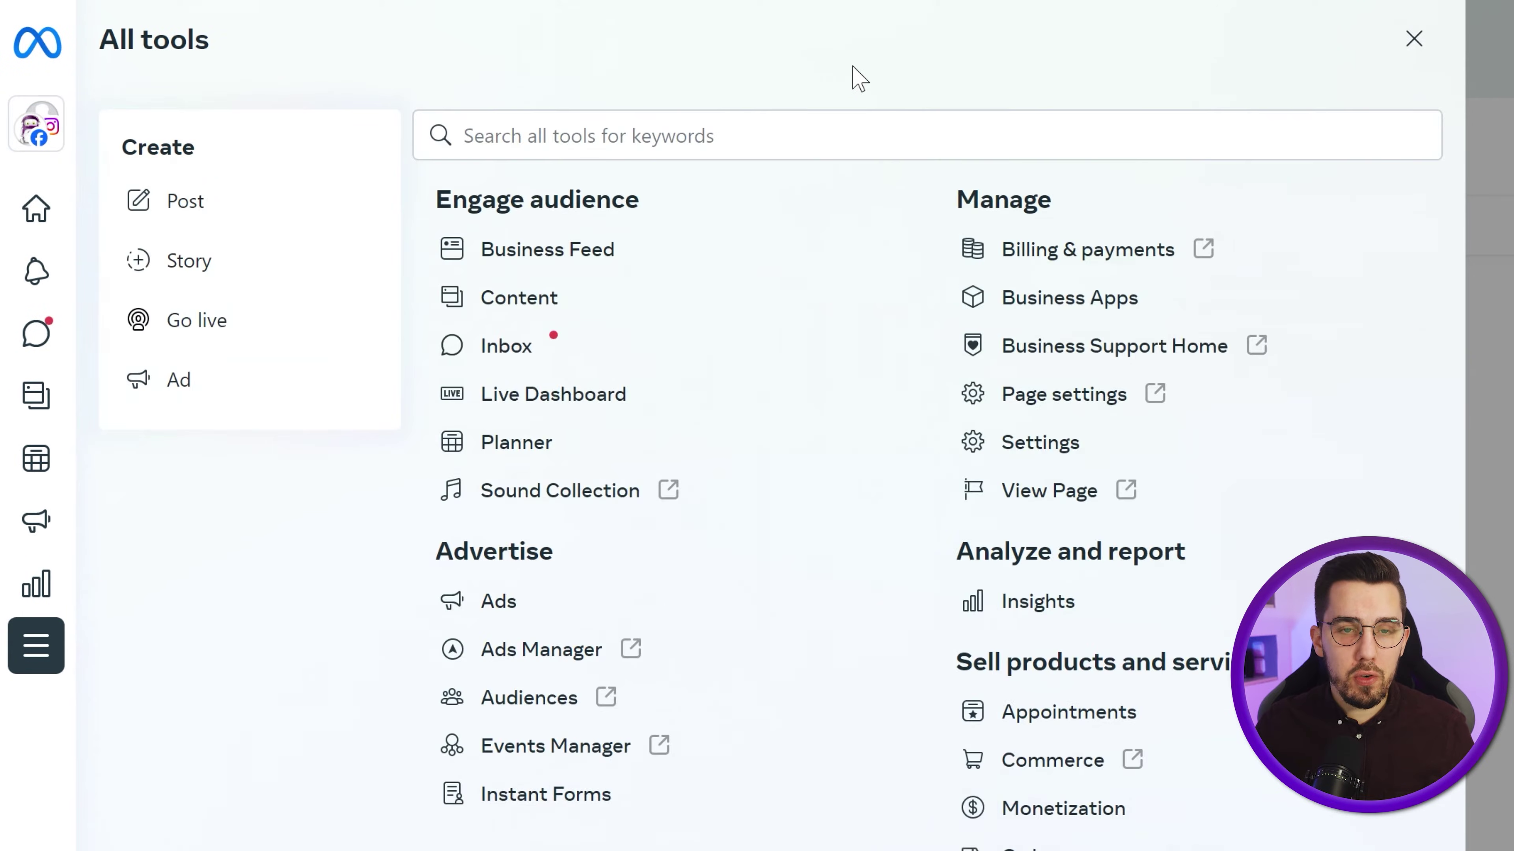
pyautogui.click(788, 143)
pyautogui.write('form')
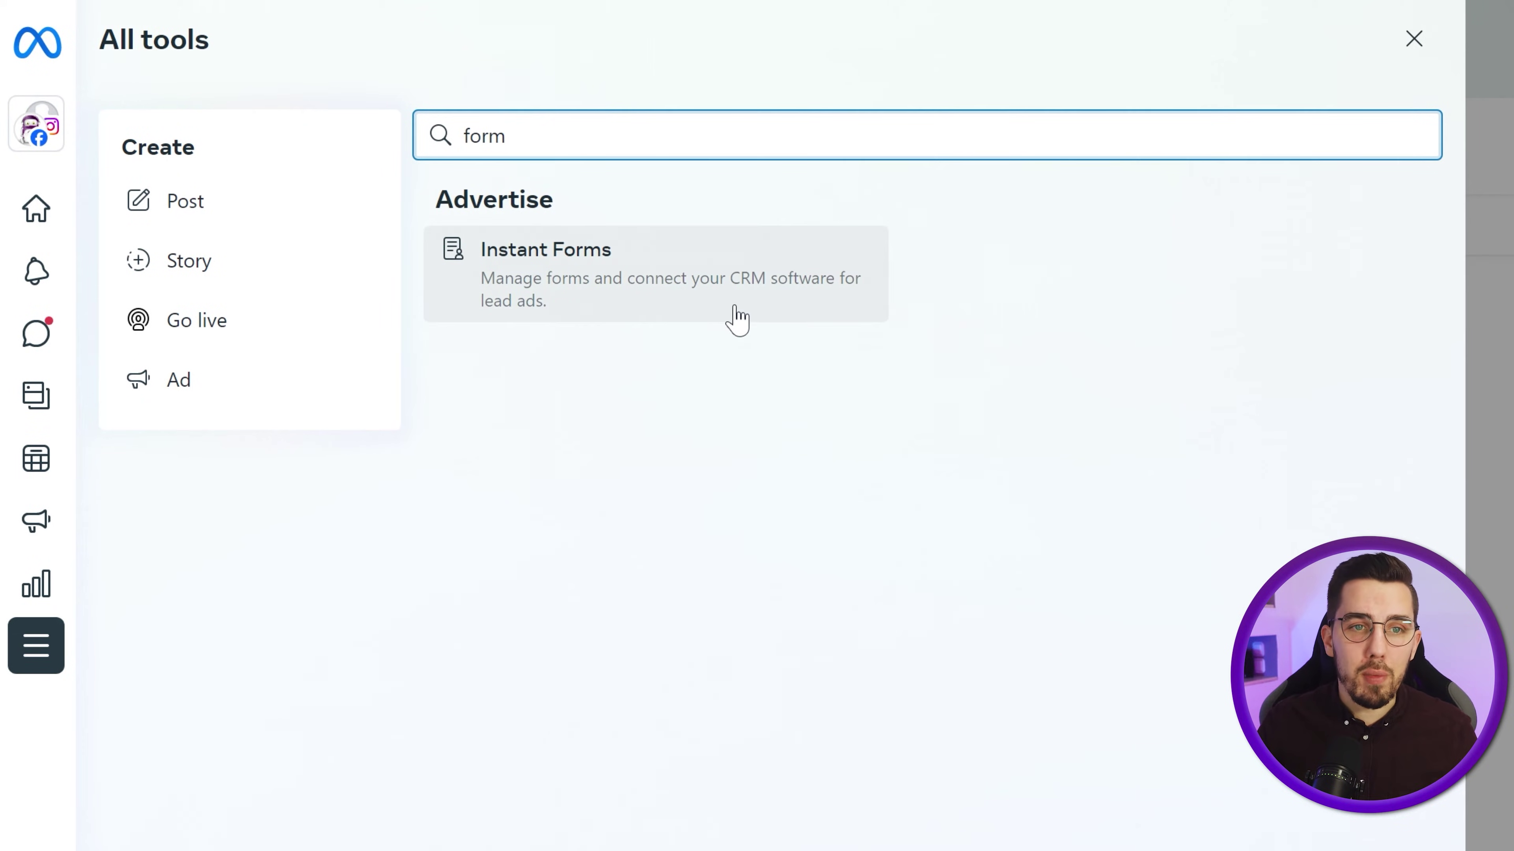
pyautogui.click(737, 317)
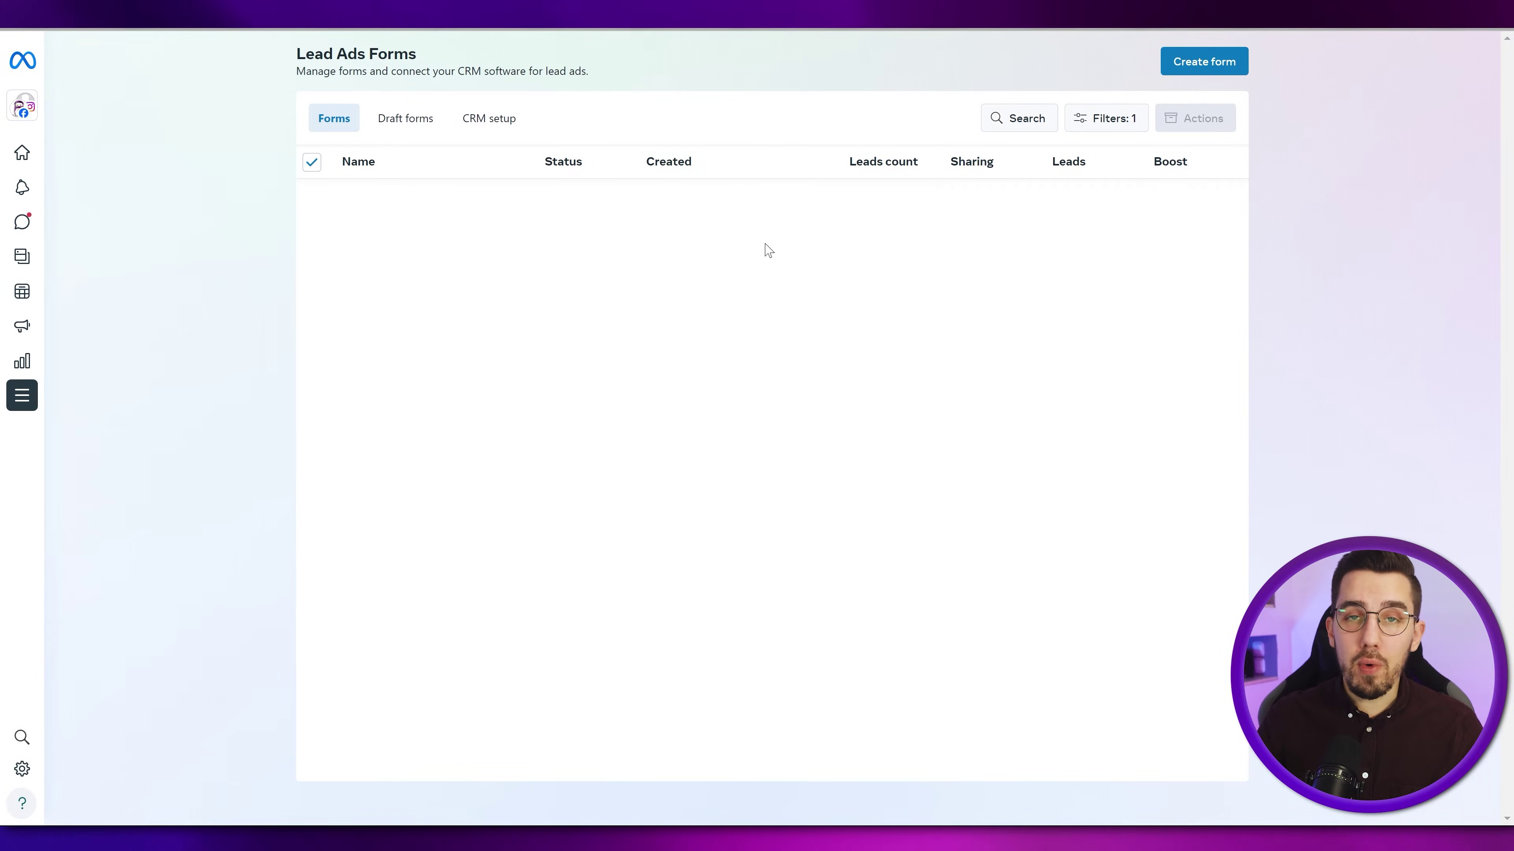
pyautogui.click(1206, 61)
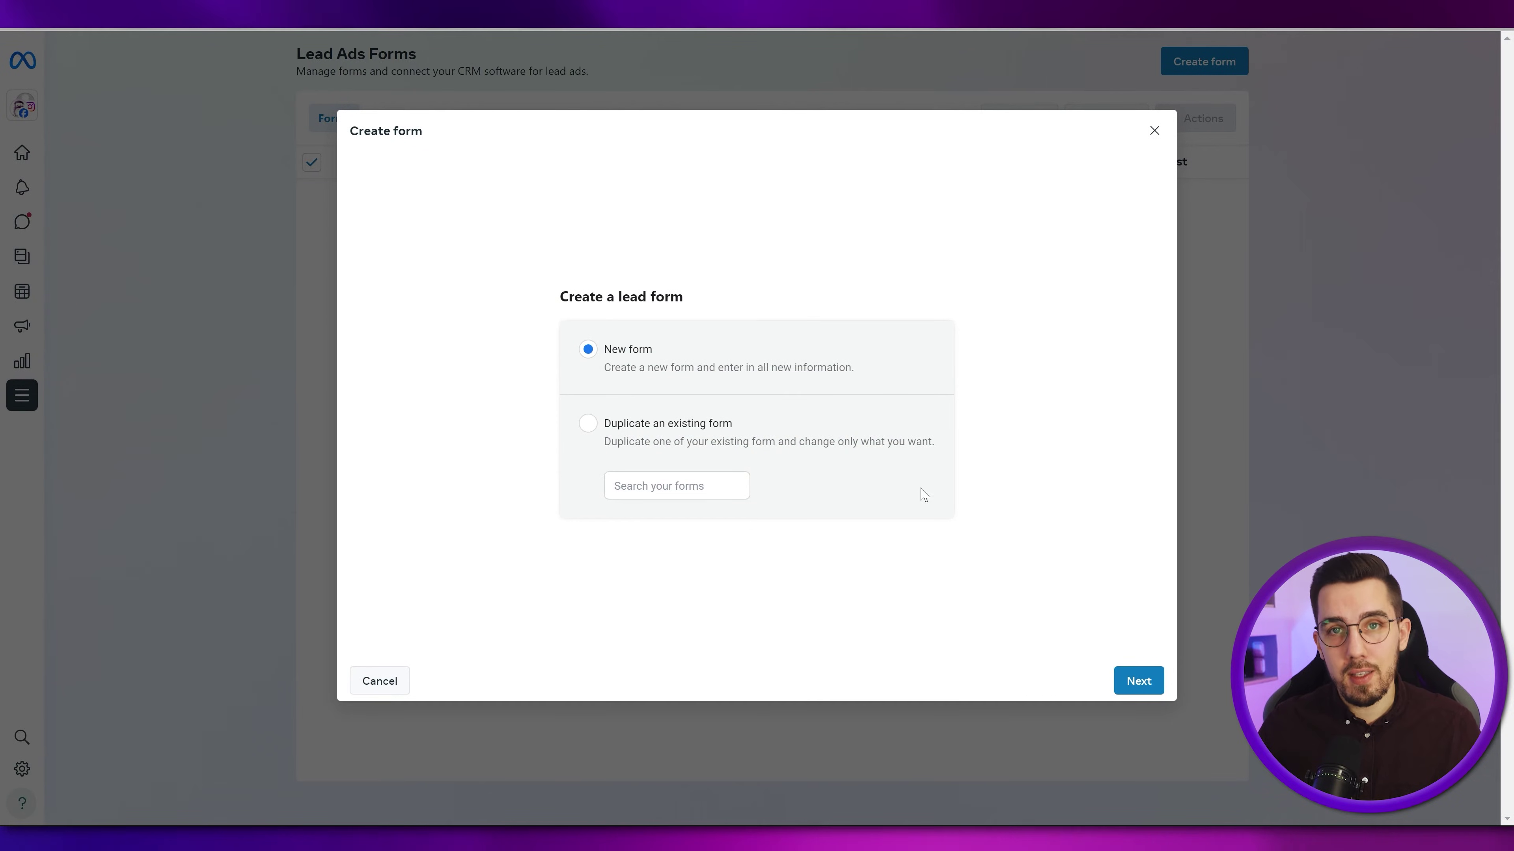
# - Create a new form named 'Test Form' using the ad's image as its intro background
pyautogui.click(1123, 679)
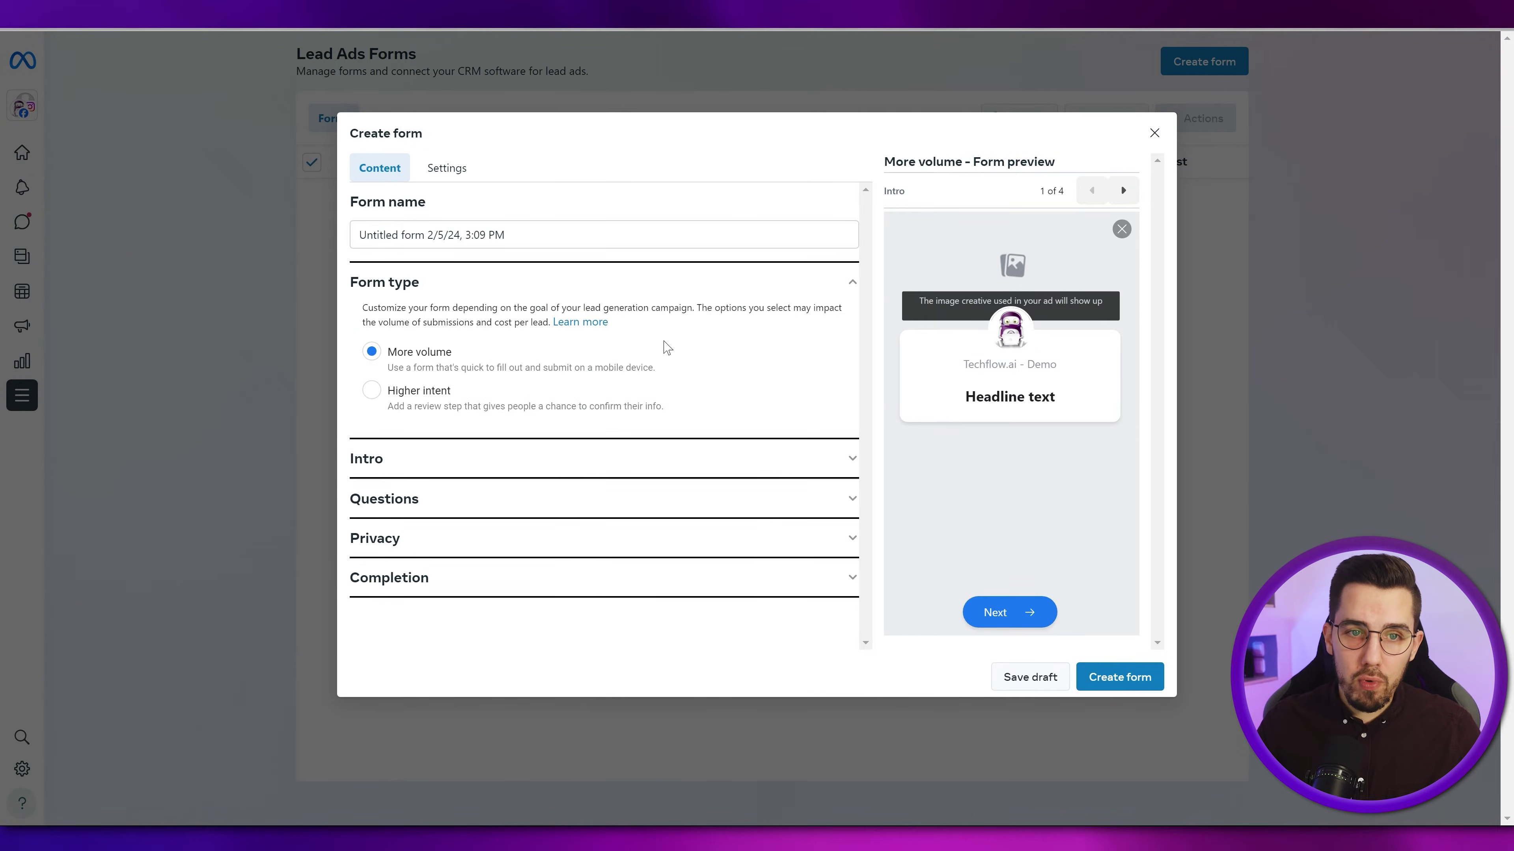
pyautogui.tripleClick(480, 232)
pyautogui.write('Test Form')
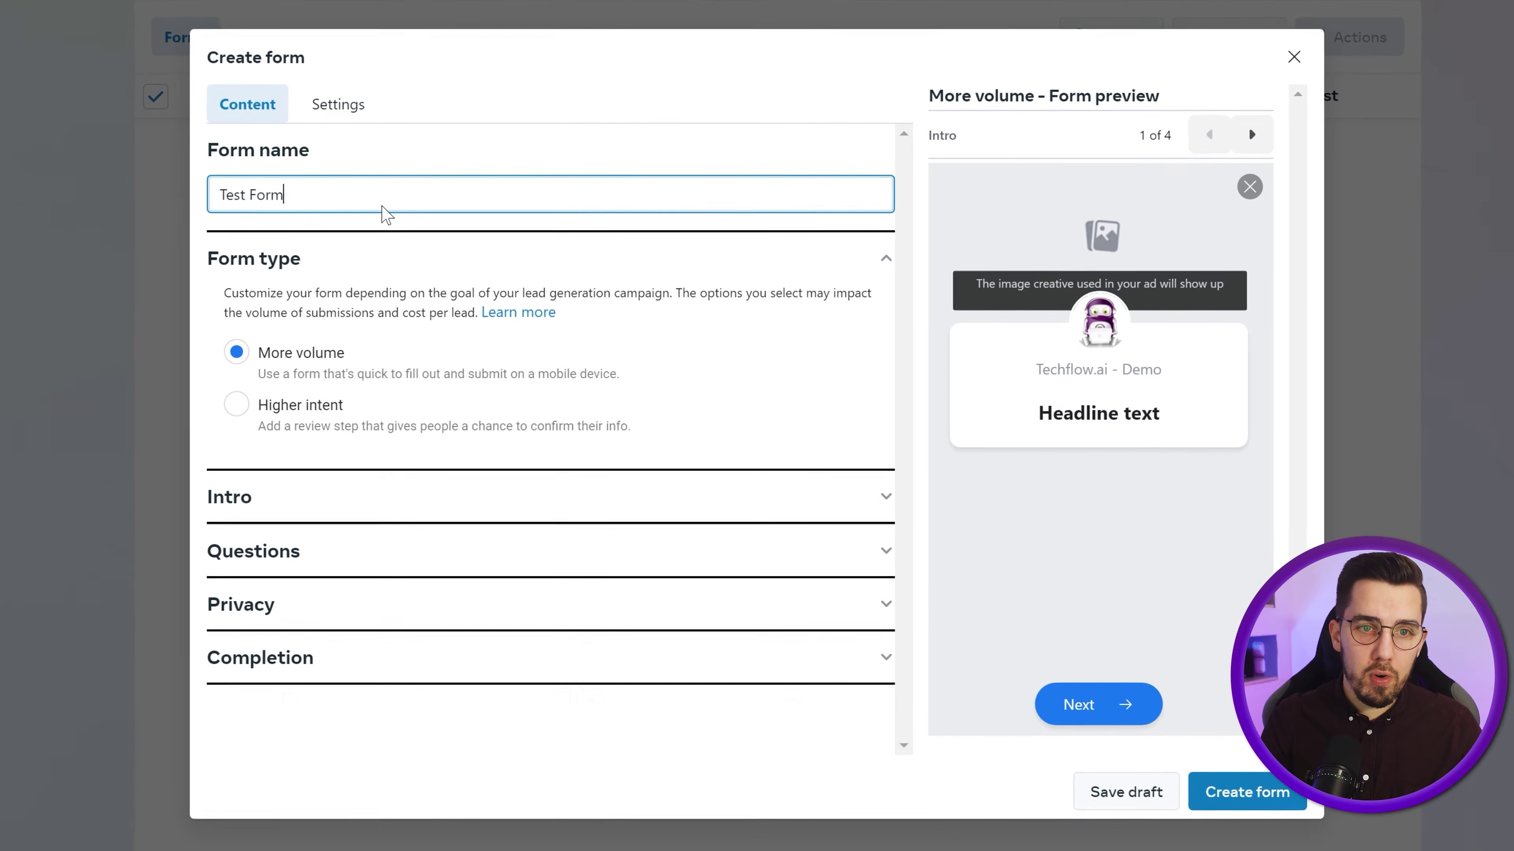
pyautogui.click(431, 503)
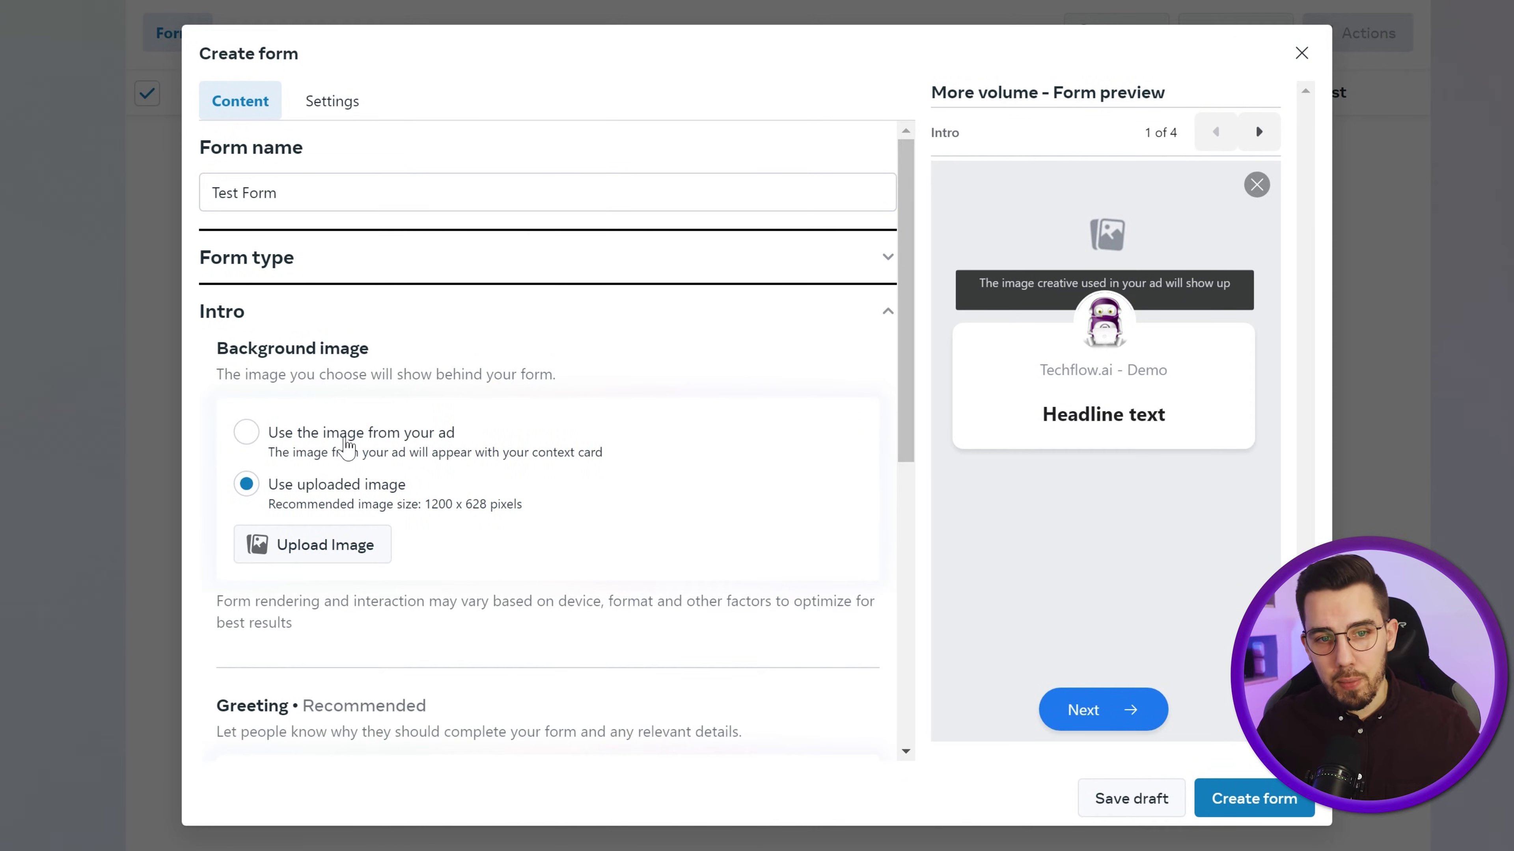
pyautogui.click(348, 446)
# - Give the form intro headline 'Headline' and description 'Details', and show the question types
pyautogui.scroll(-2, 590, 464)
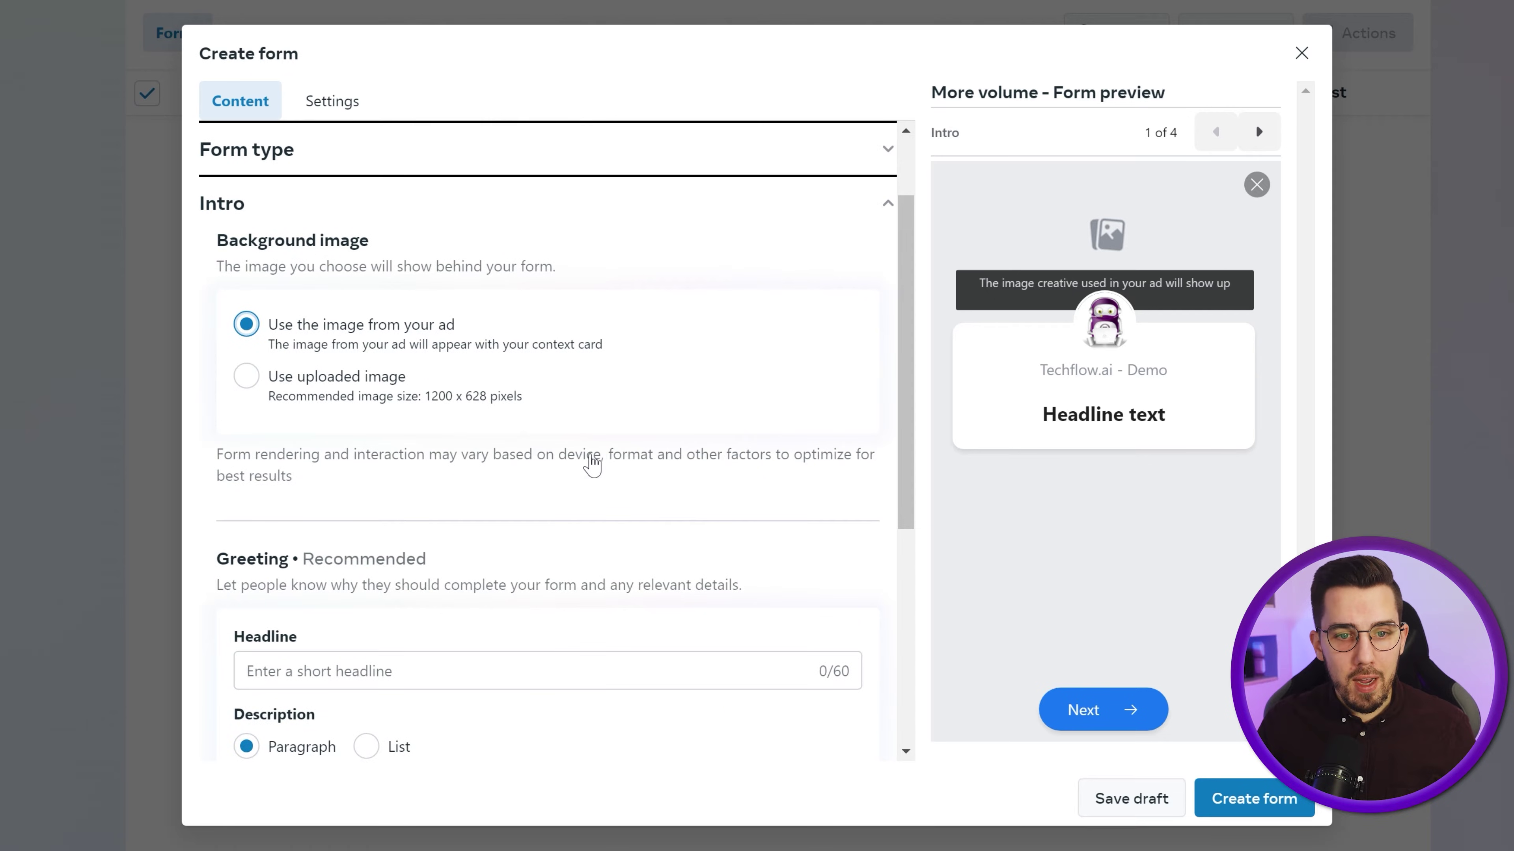
pyautogui.scroll(-4, 583, 486)
pyautogui.click(405, 454)
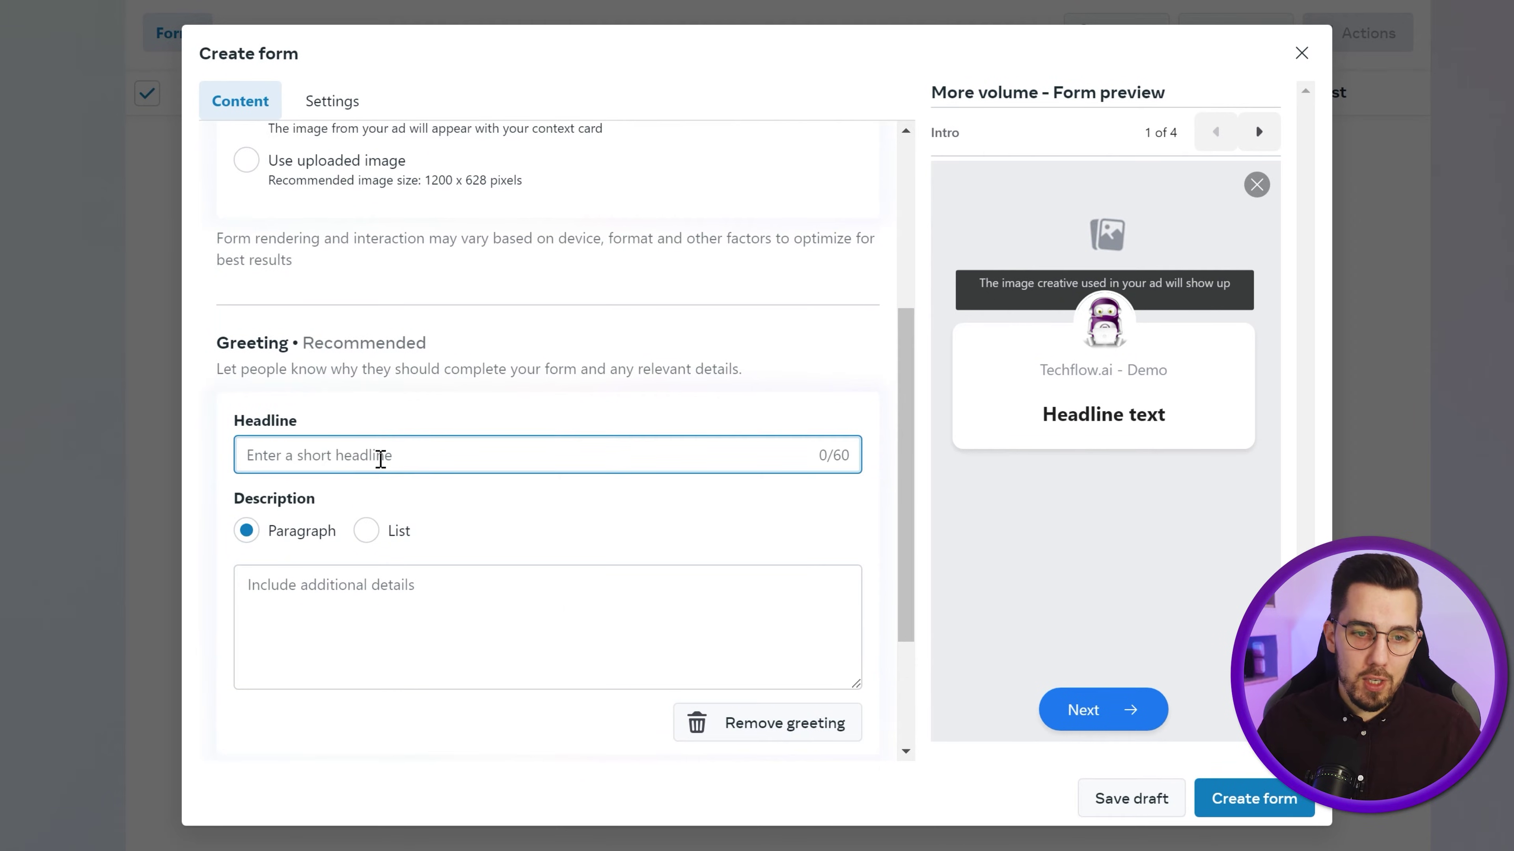
pyautogui.write('Headline')
pyautogui.press('Tab')
pyautogui.press('Tab')
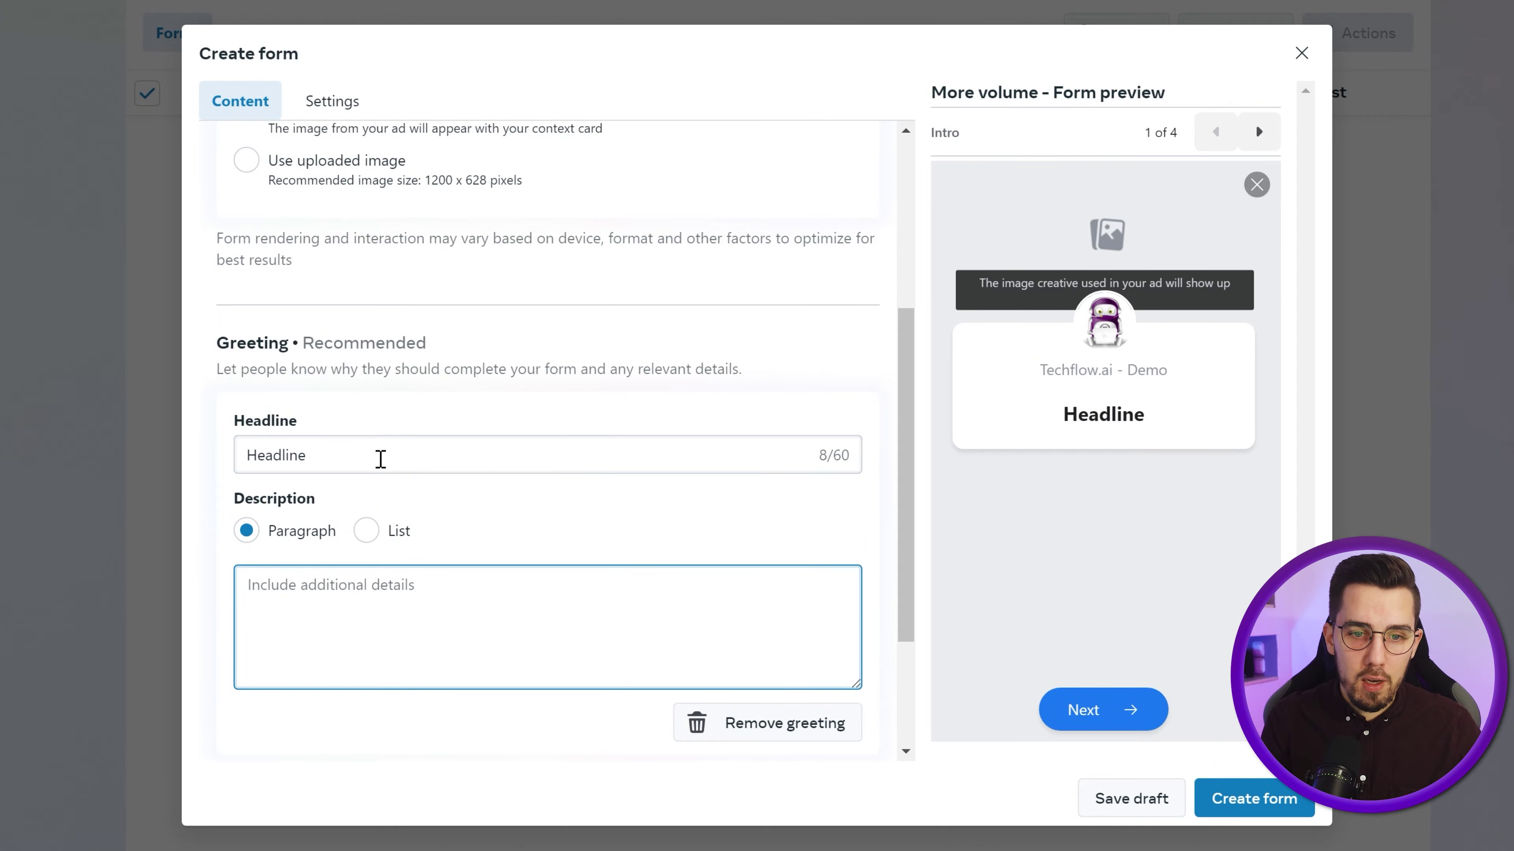
pyautogui.write('Details')
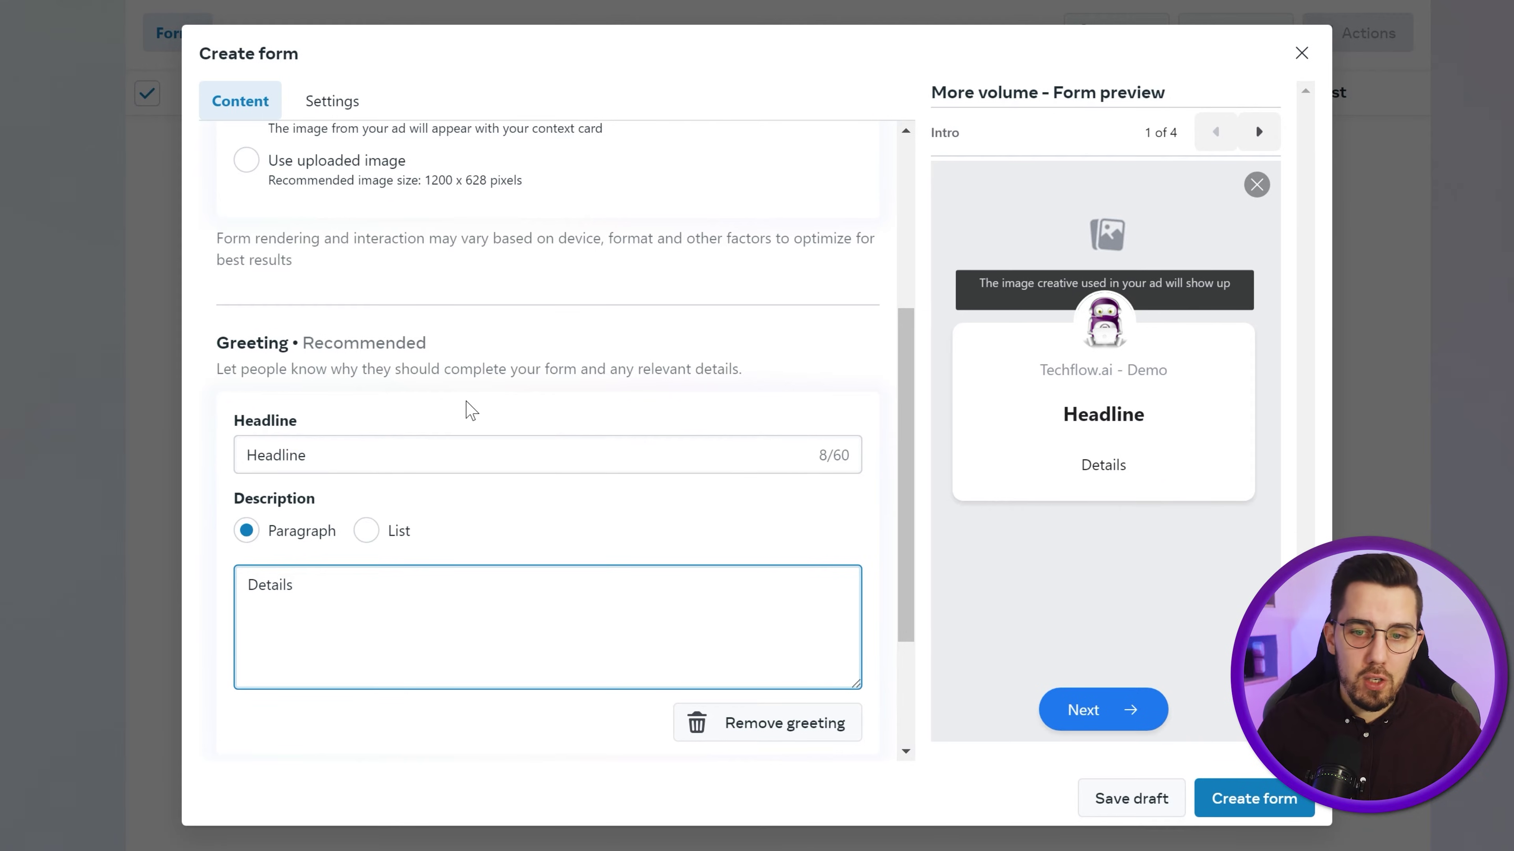
pyautogui.scroll(-3, 364, 301)
pyautogui.click(337, 623)
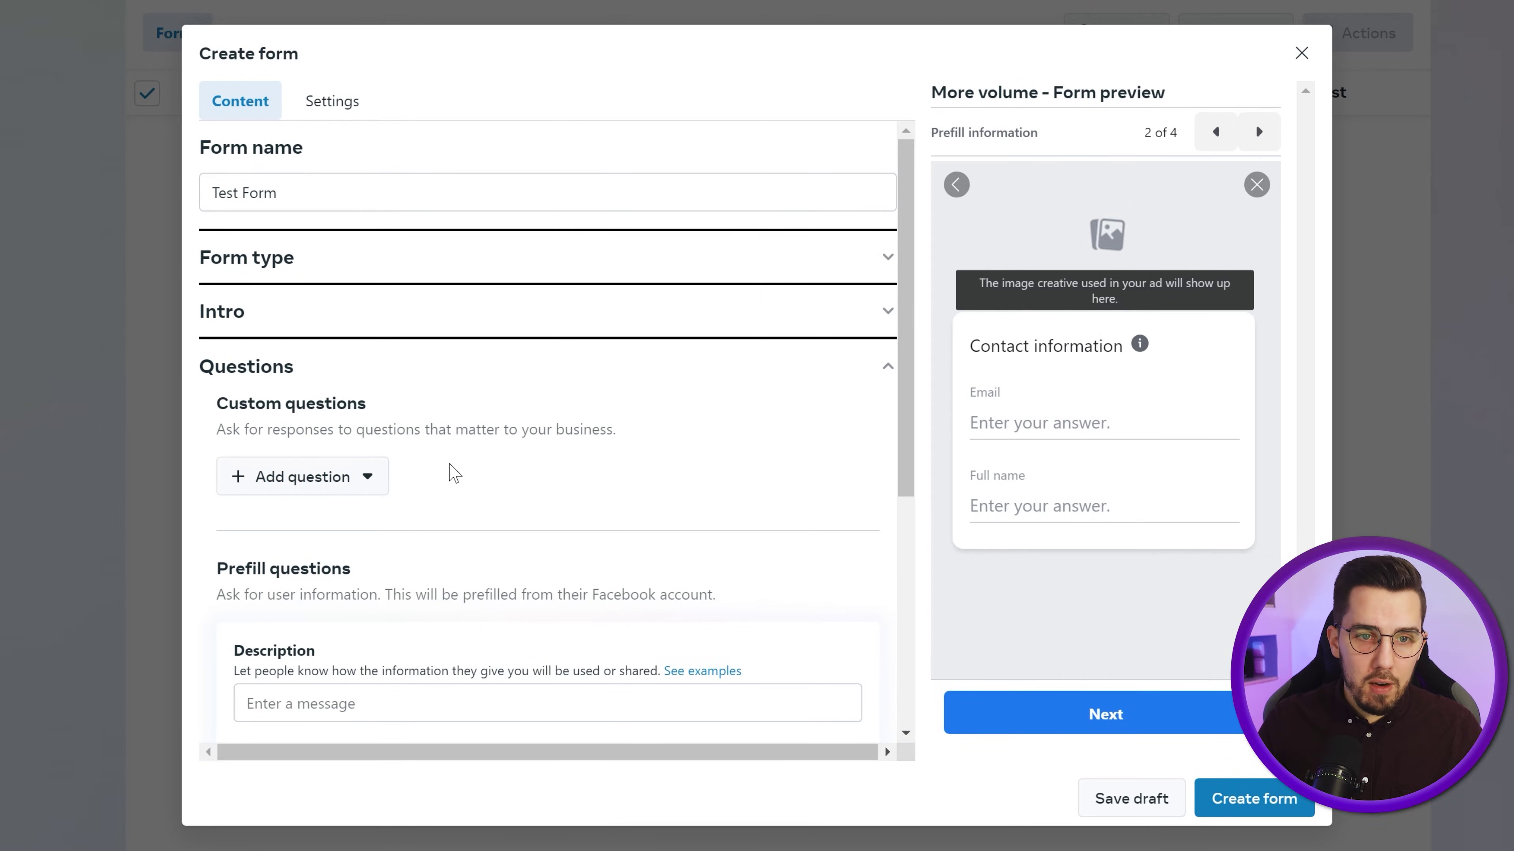
pyautogui.scroll(-2, 569, 419)
pyautogui.click(360, 370)
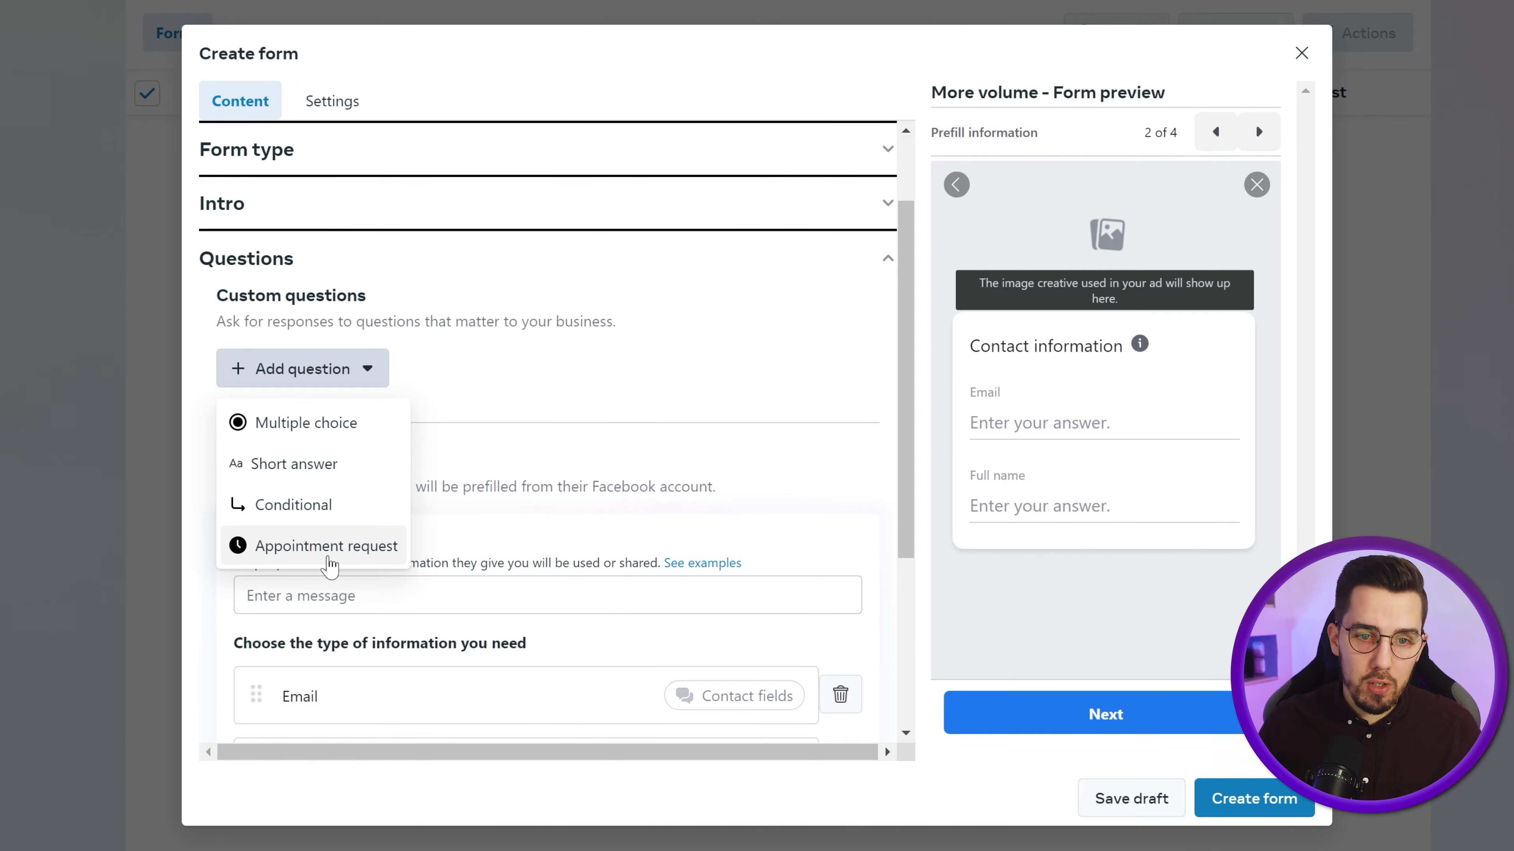
# - Add a short-answer question 'What is your favourite fruit?'
pyautogui.click(304, 465)
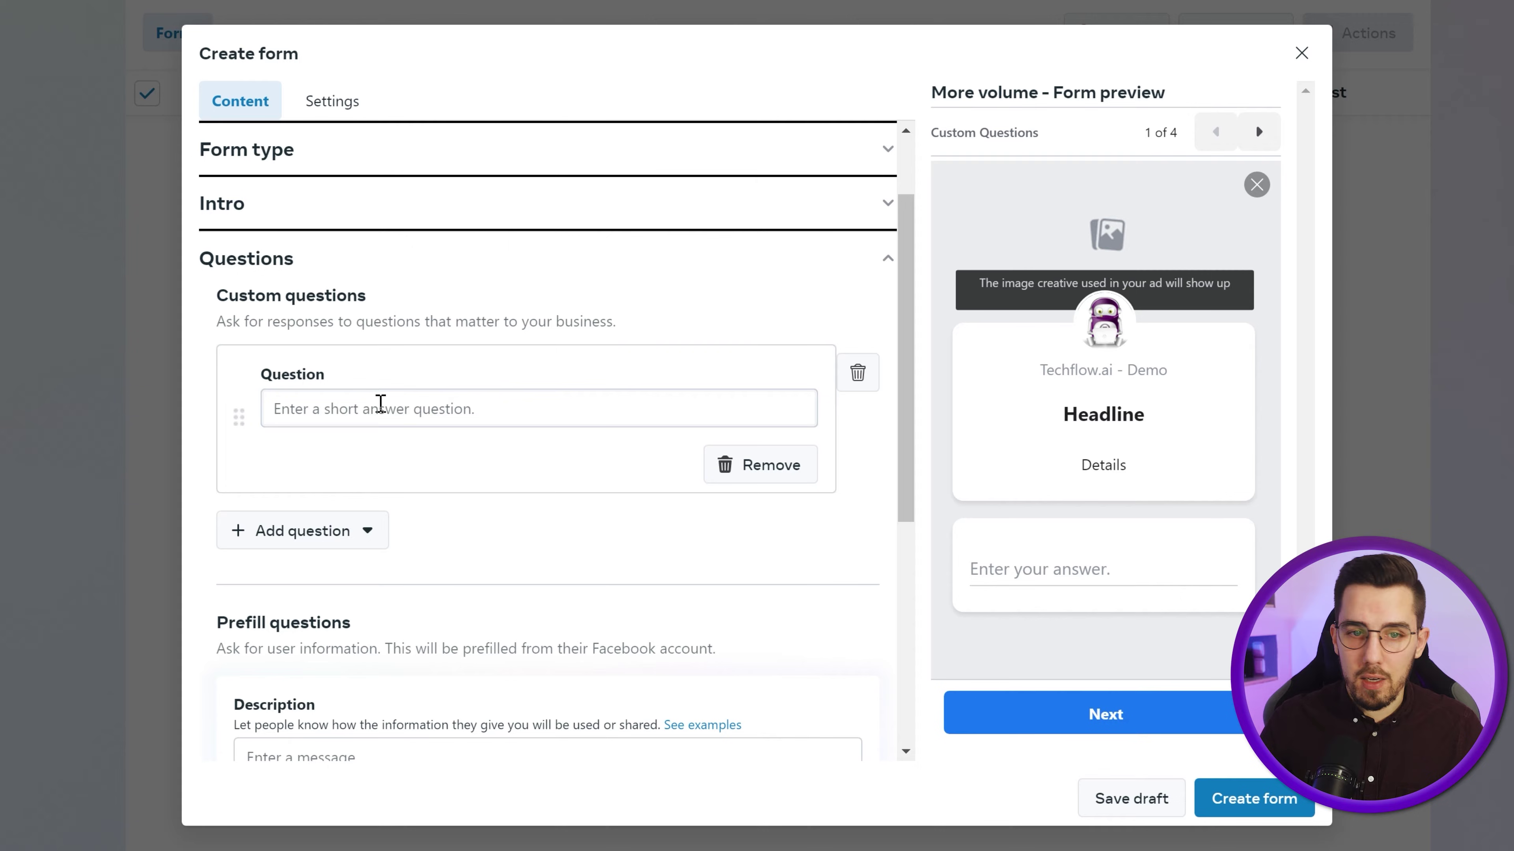
pyautogui.click(370, 411)
pyautogui.write('W')
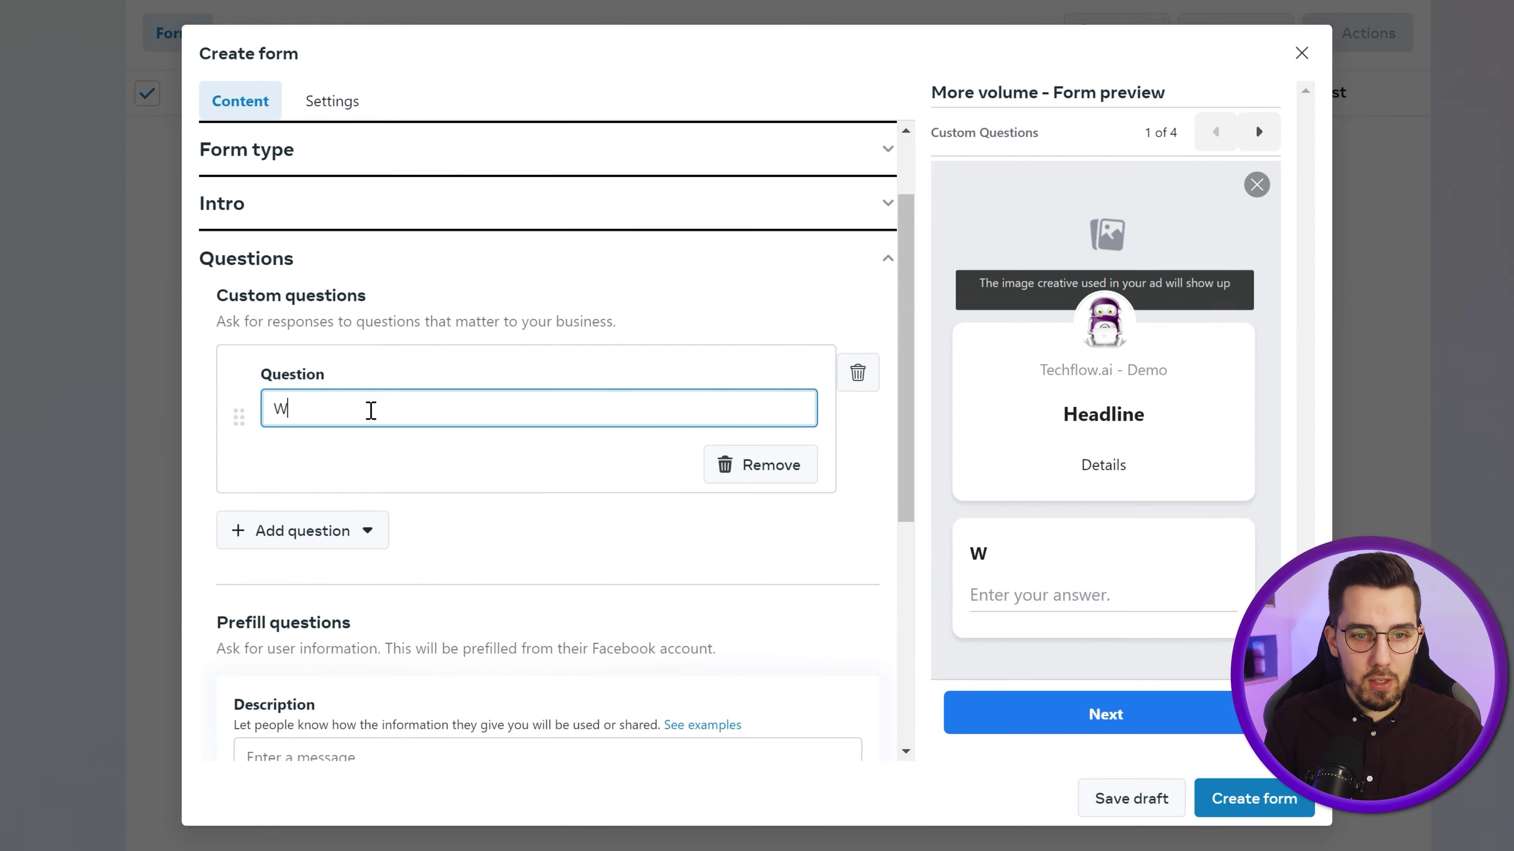
pyautogui.write('hat is your favourite fruit?')
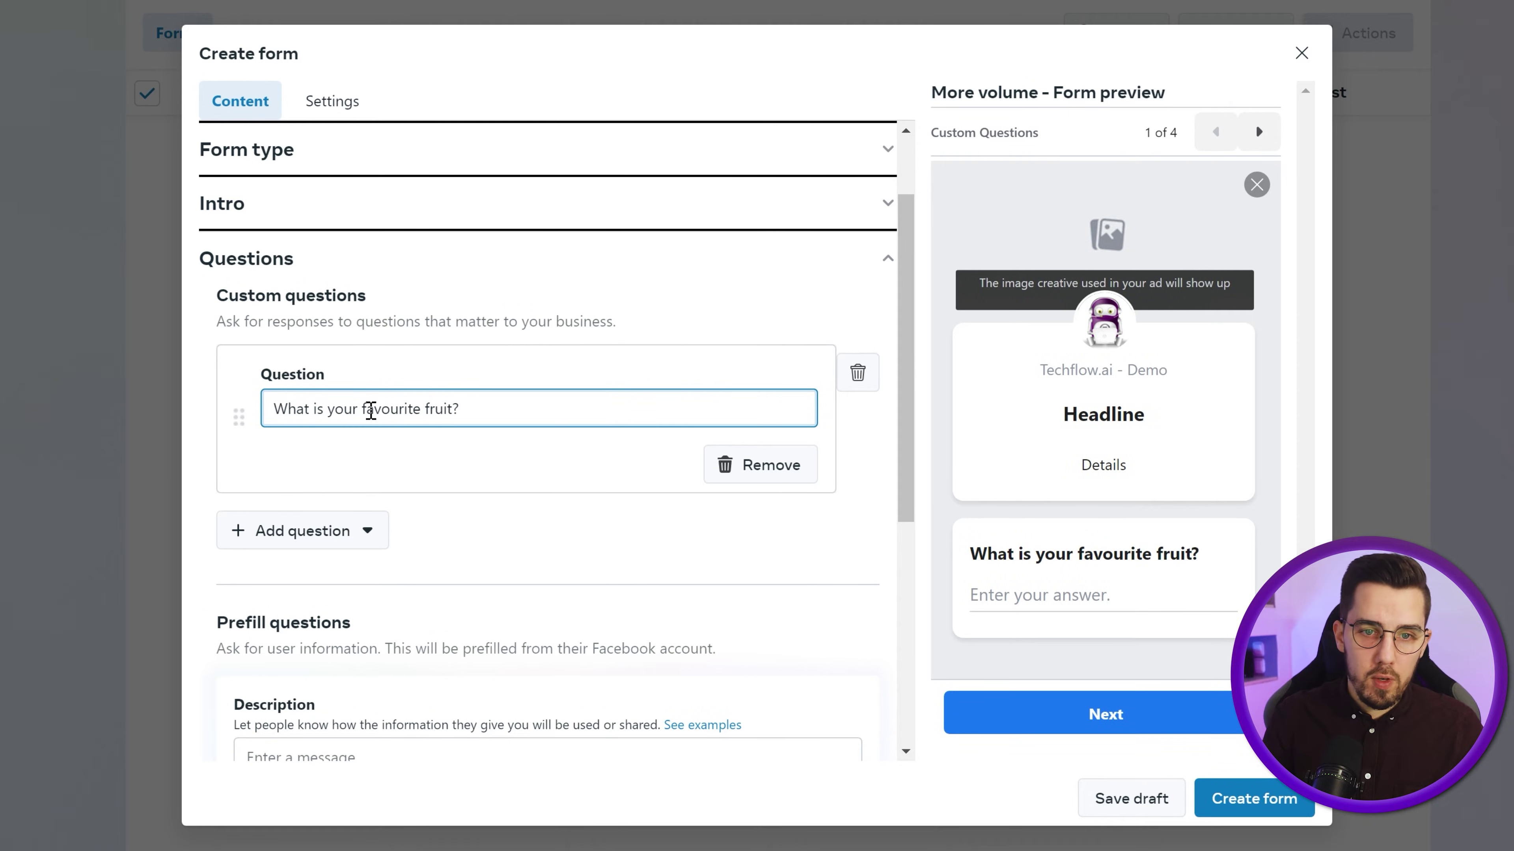
# - Set the prefill questions description to 'We'll use this to send you the lead magnet'
pyautogui.scroll(-5, 438, 543)
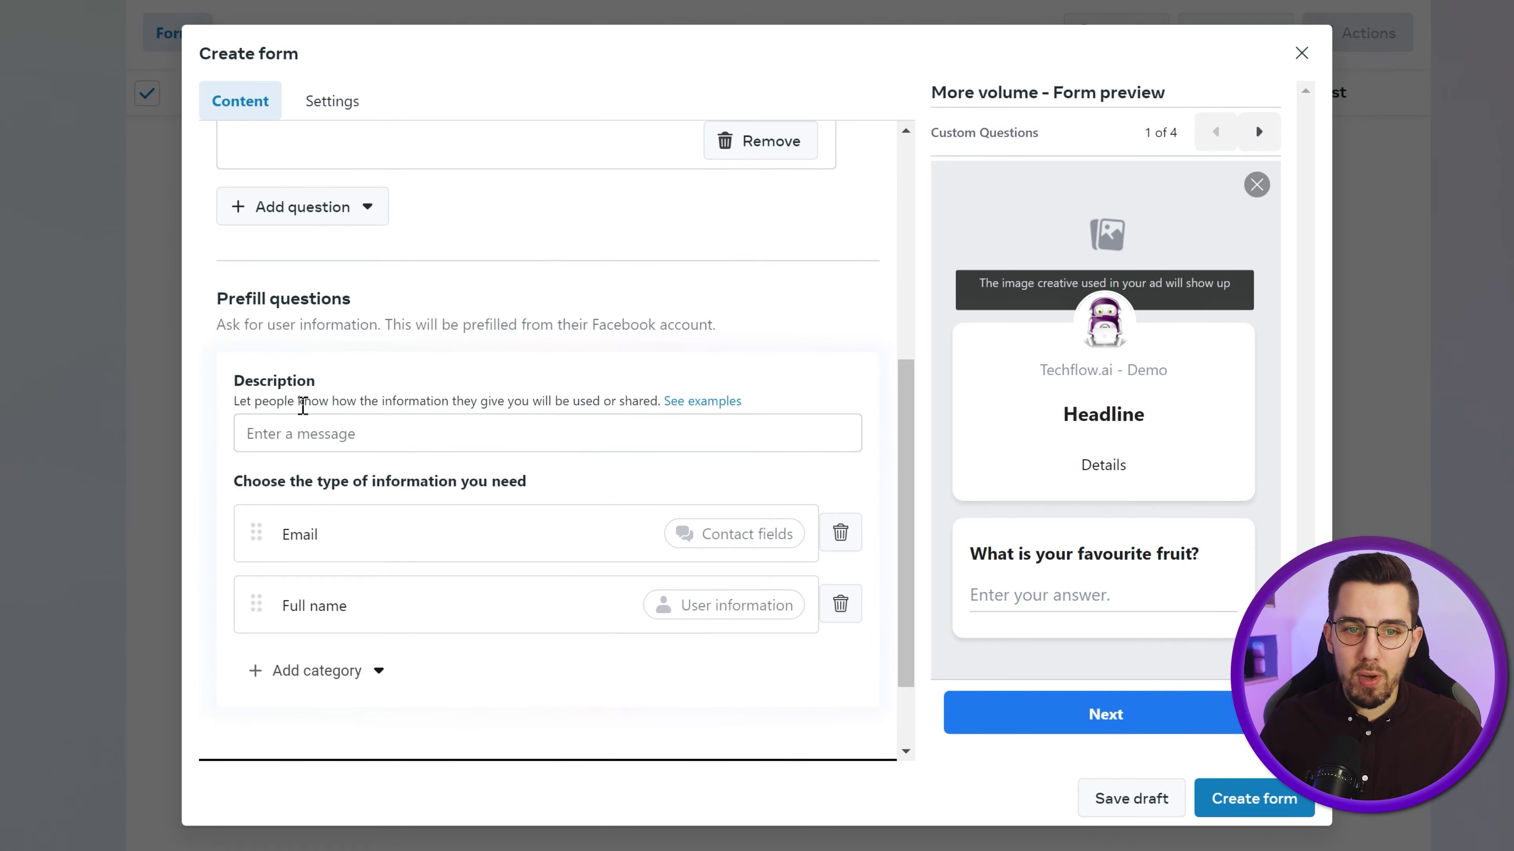
pyautogui.click(415, 424)
pyautogui.write("We'll use this to send y")
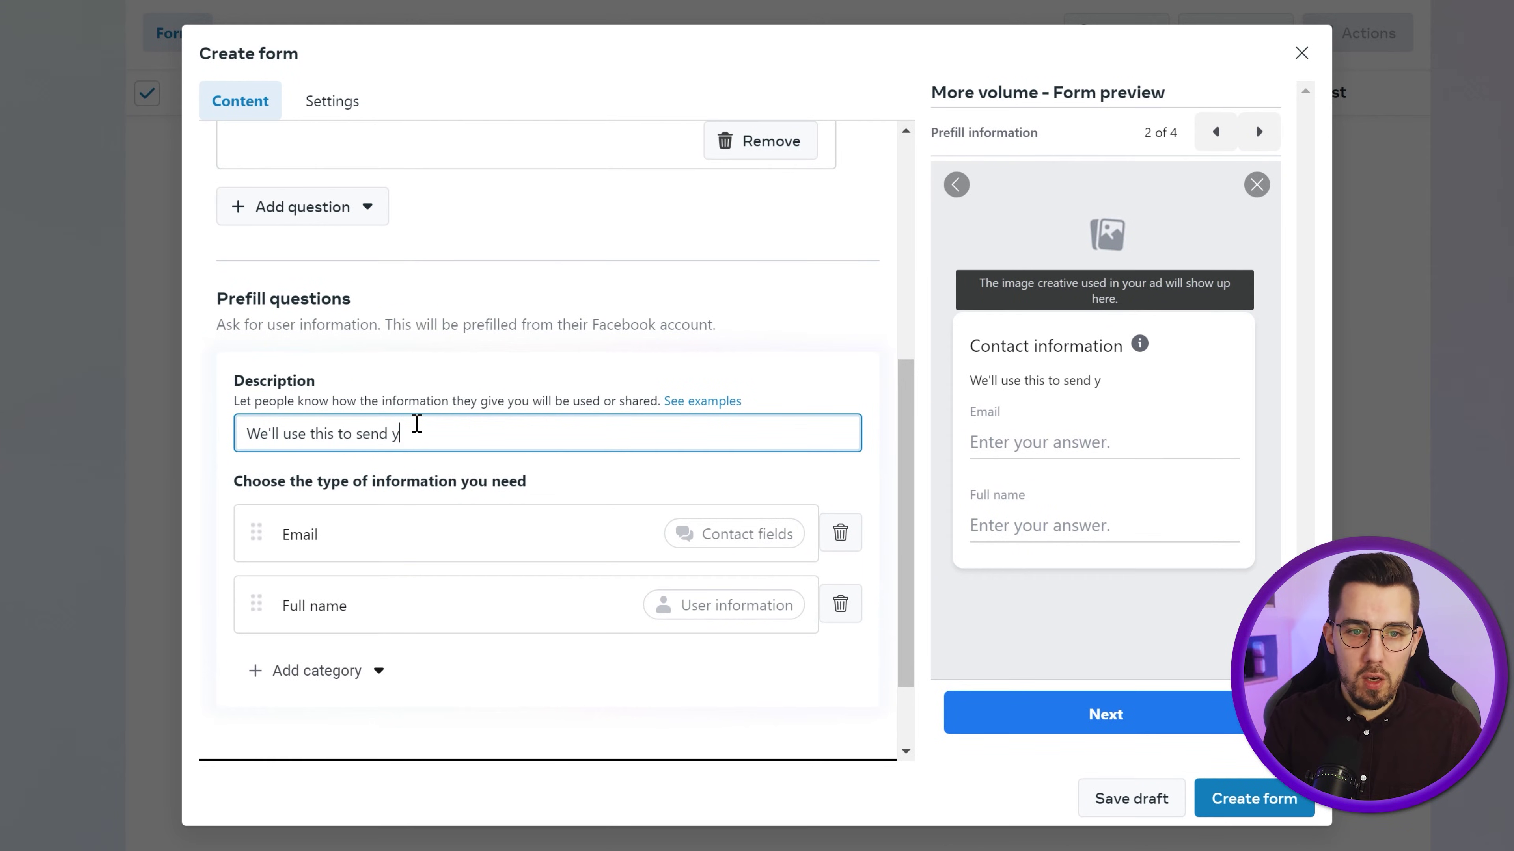
pyautogui.write('ou the lead magnet.')
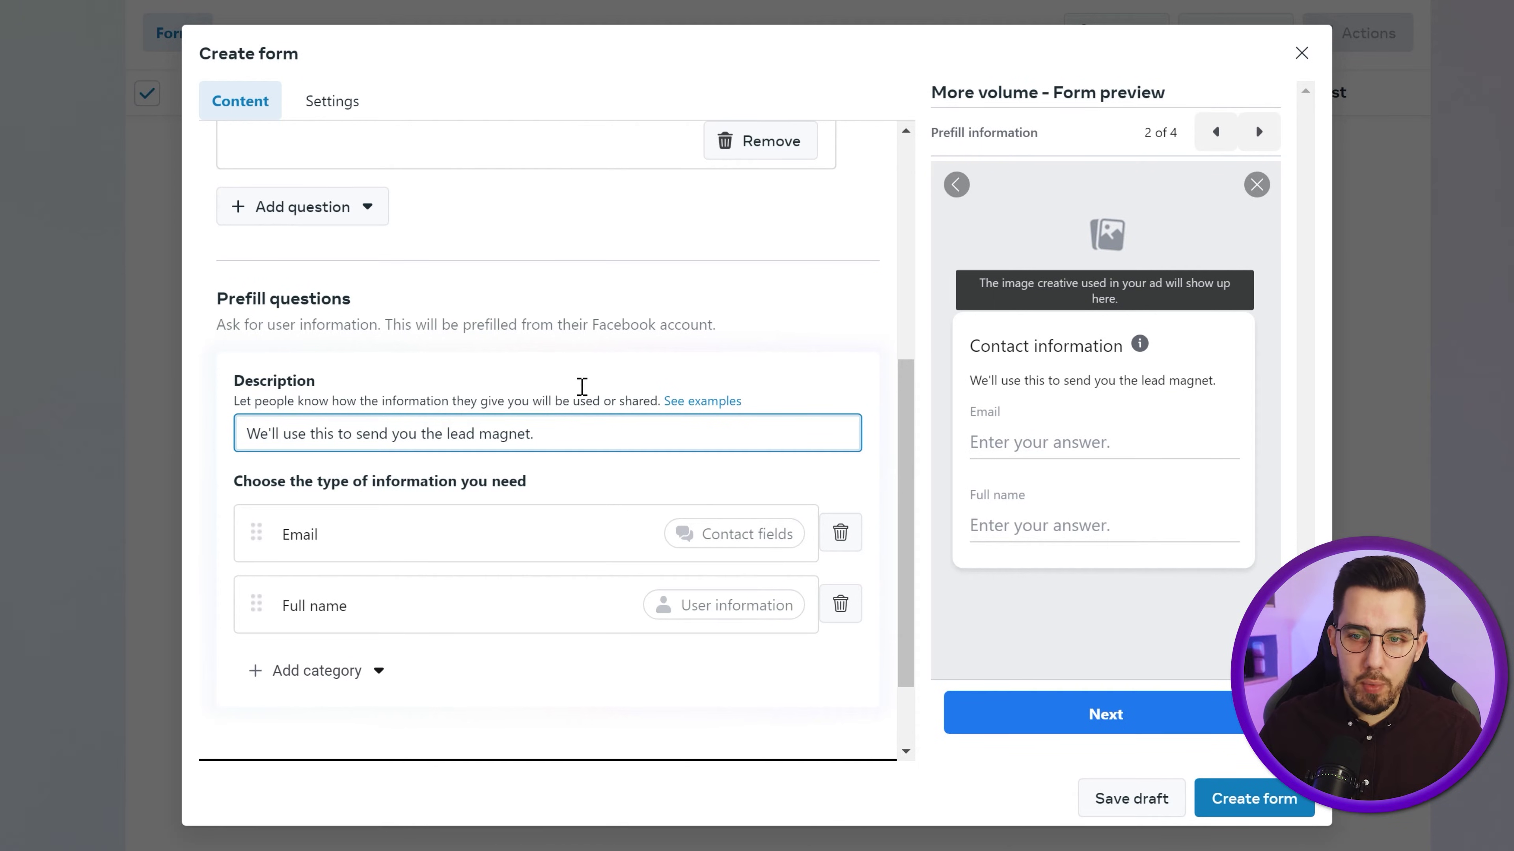
pyautogui.click(551, 349)
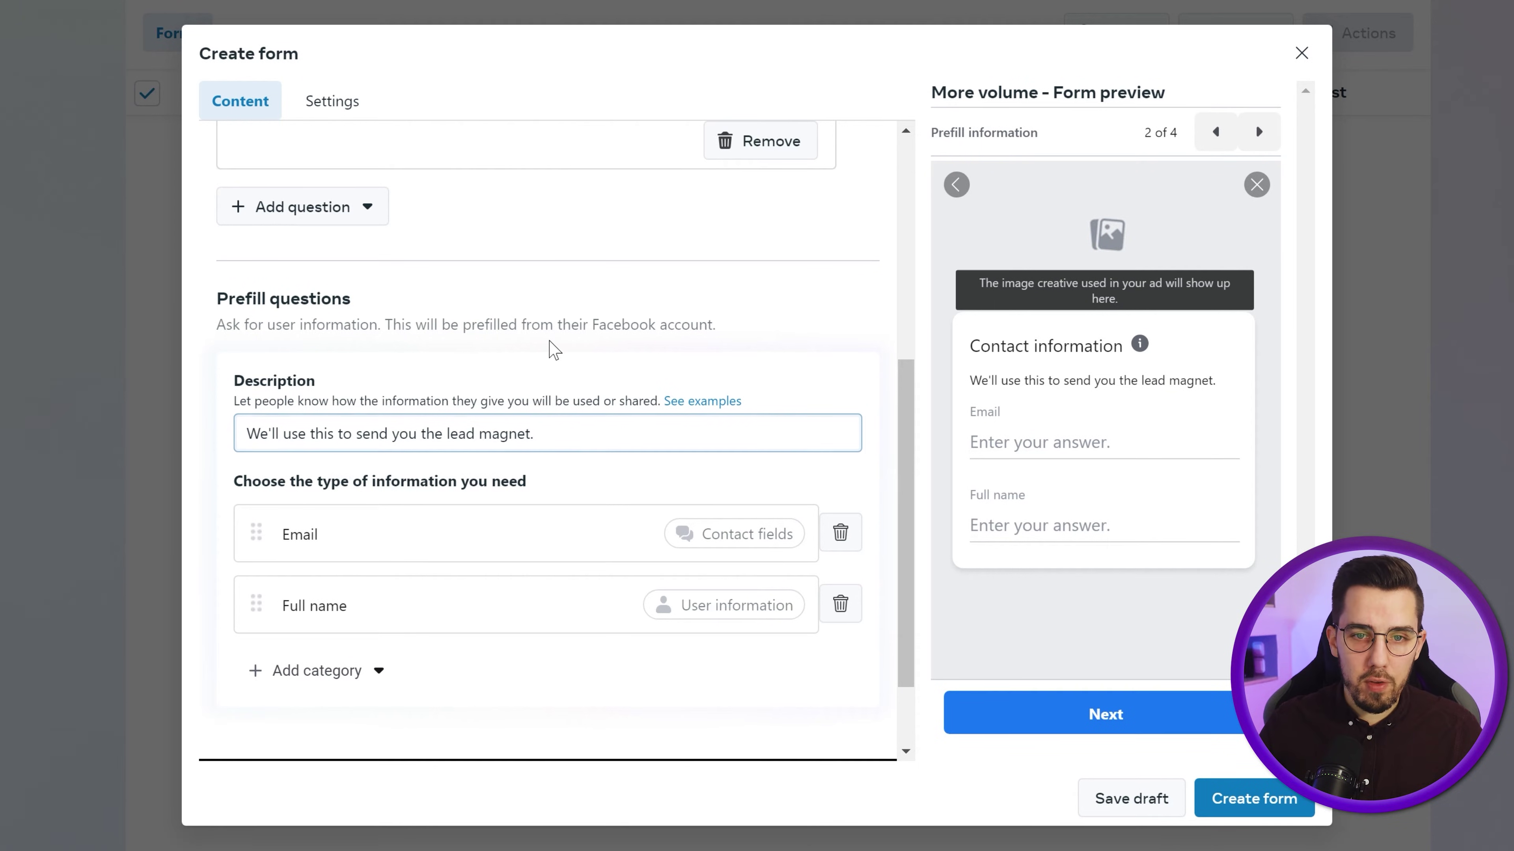
pyautogui.scroll(-2, 375, 526)
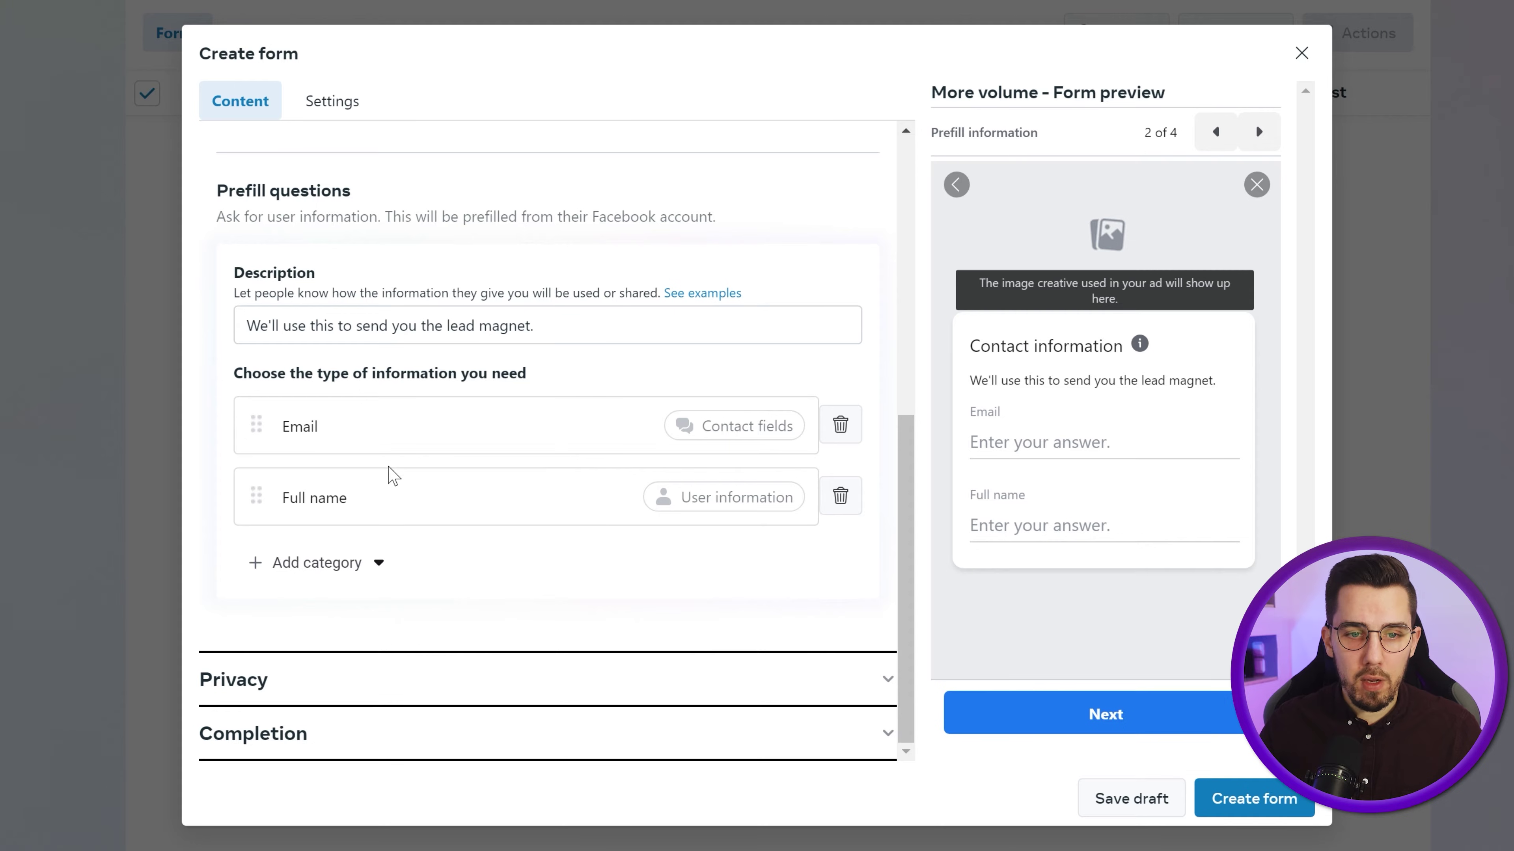
pyautogui.click(350, 681)
pyautogui.scroll(-1, 382, 406)
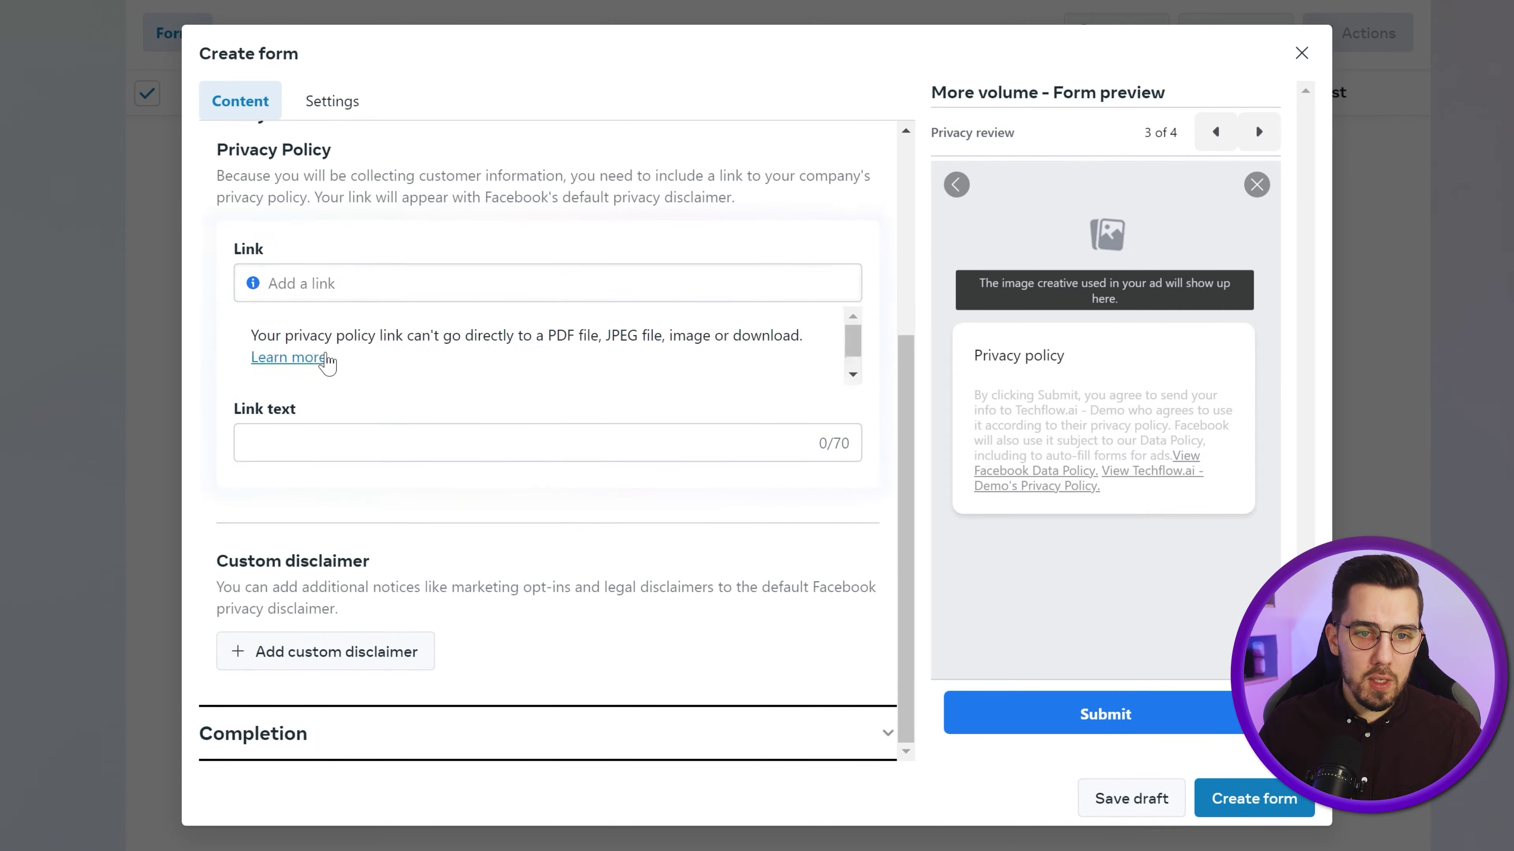
pyautogui.click(477, 292)
pyautogui.write('http')
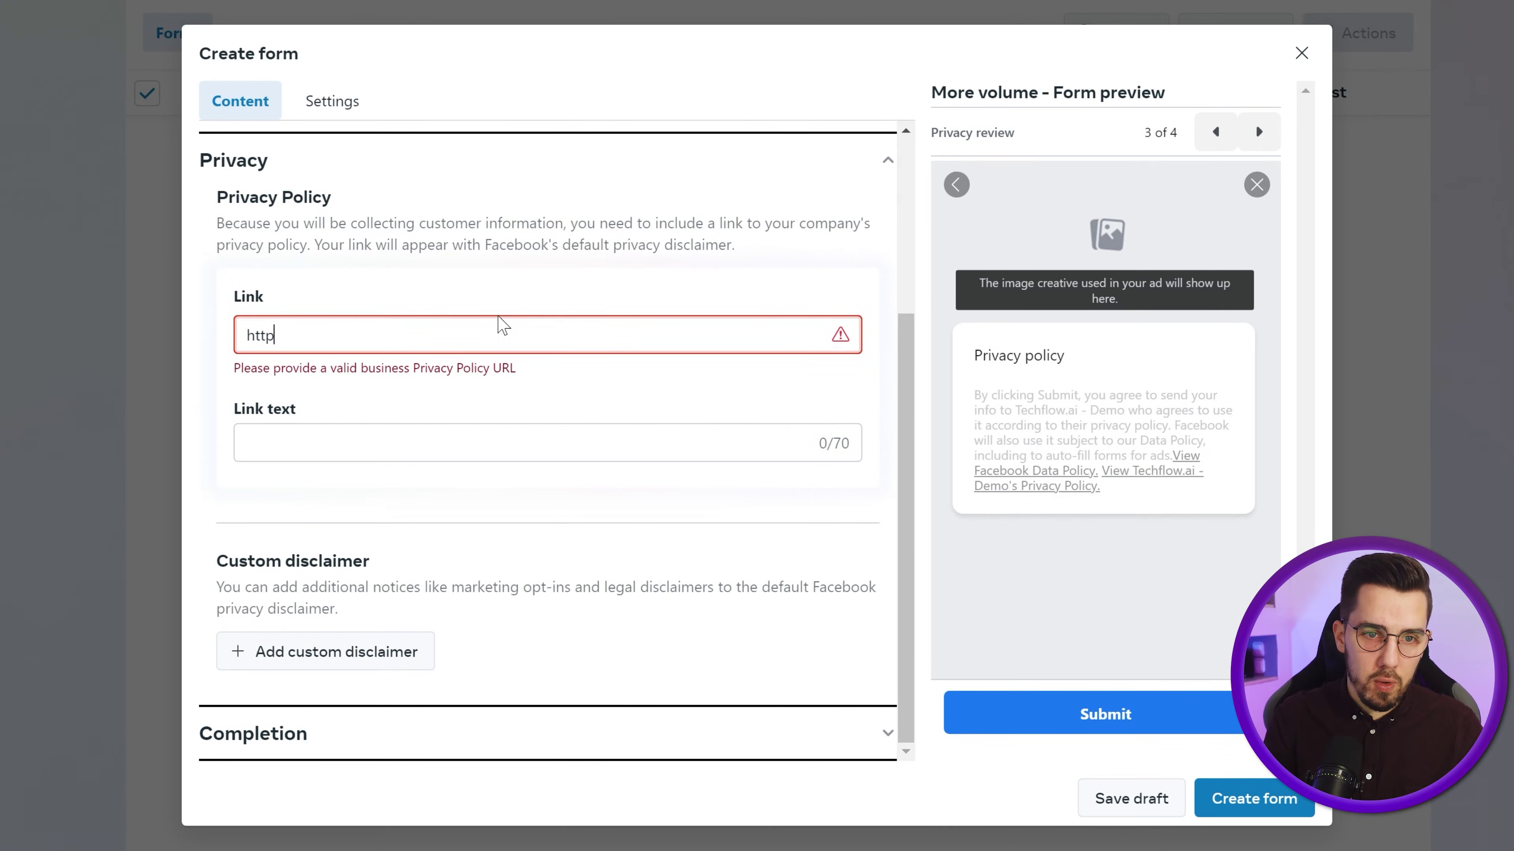
pyautogui.write('s://techflow.ai')
pyautogui.press('Tab')
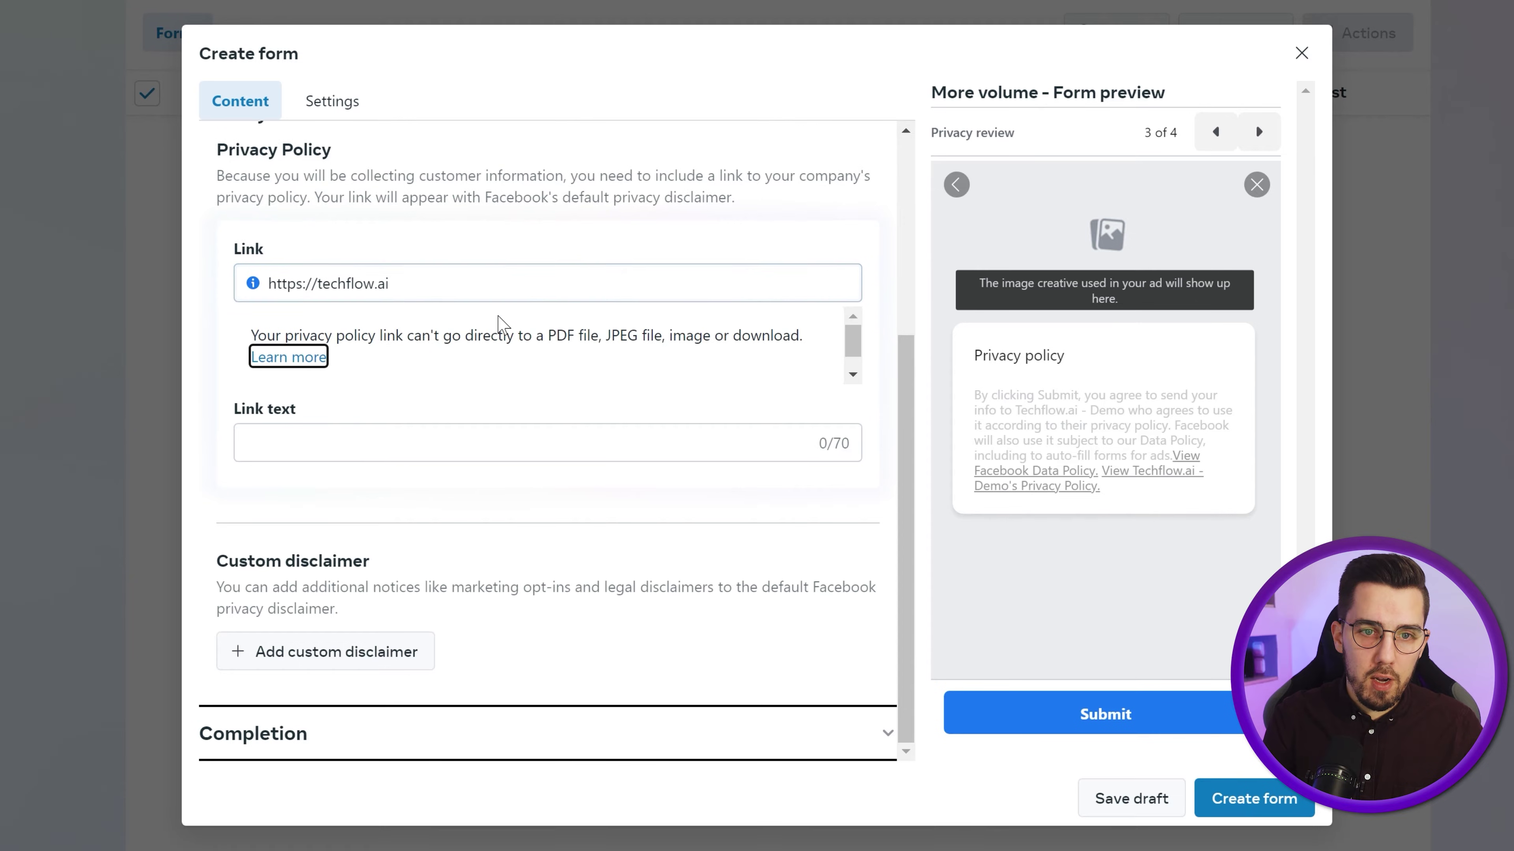
pyautogui.press('Tab')
pyautogui.write('T')
pyautogui.press('BackSpace')
pyautogui.write('priva')
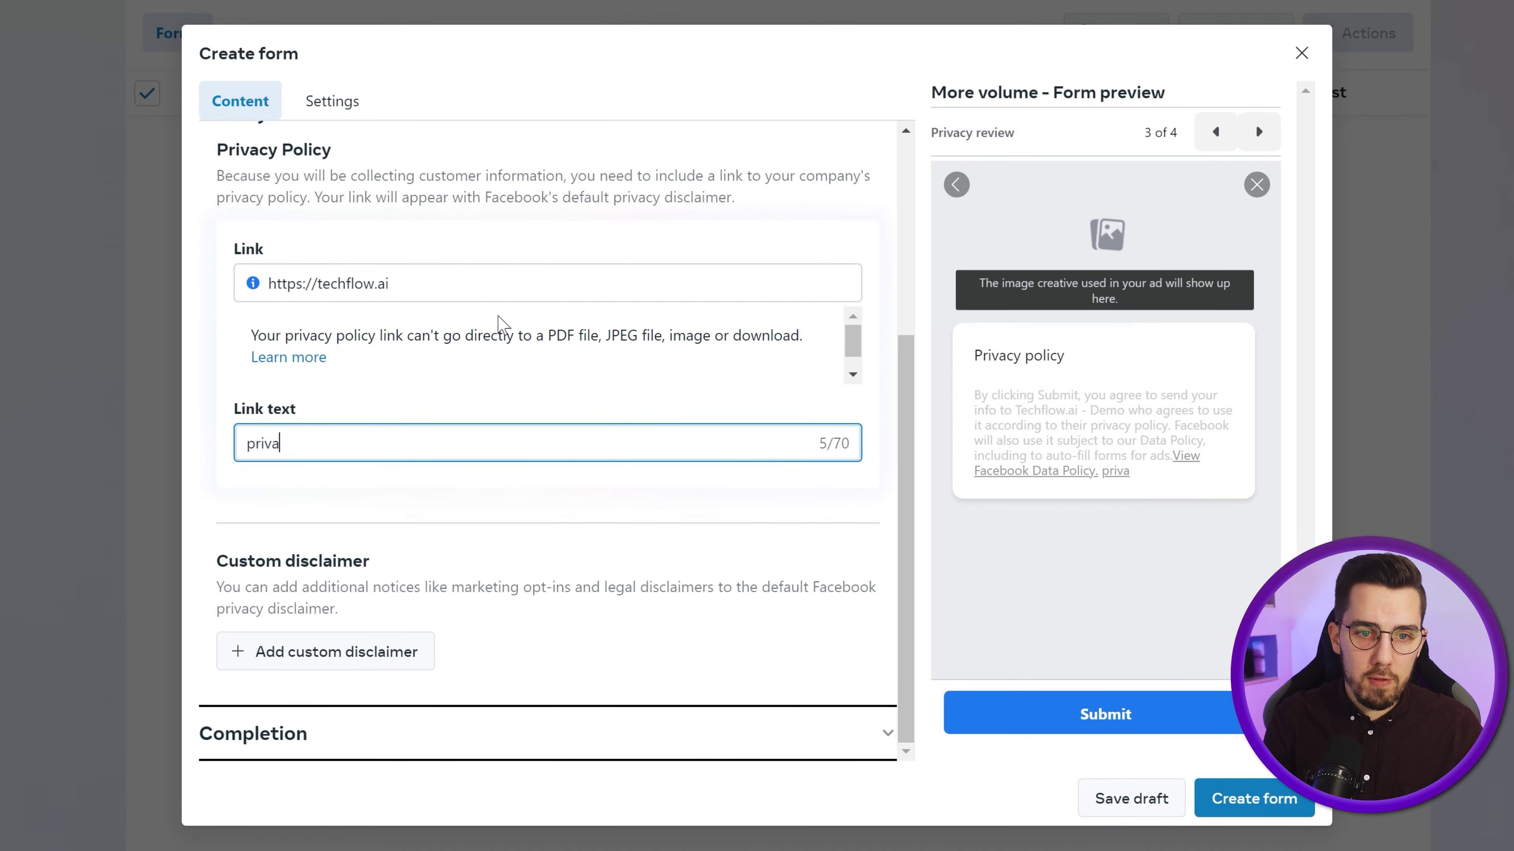
pyautogui.write('cy Policy')
pyautogui.press('Home')
pyautogui.press('Delete')
pyautogui.write('P')
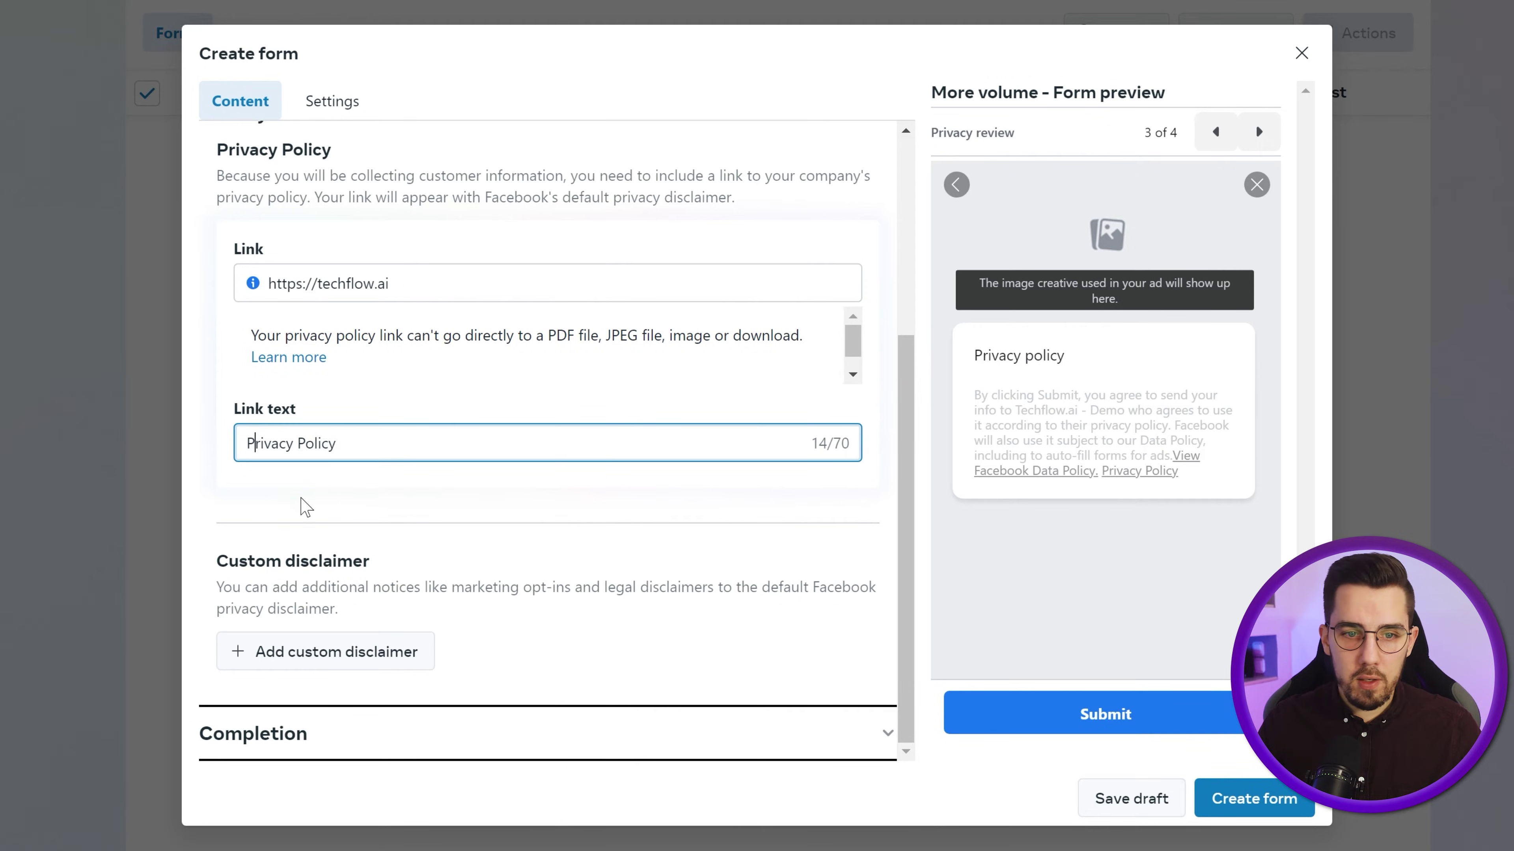
pyautogui.click(433, 732)
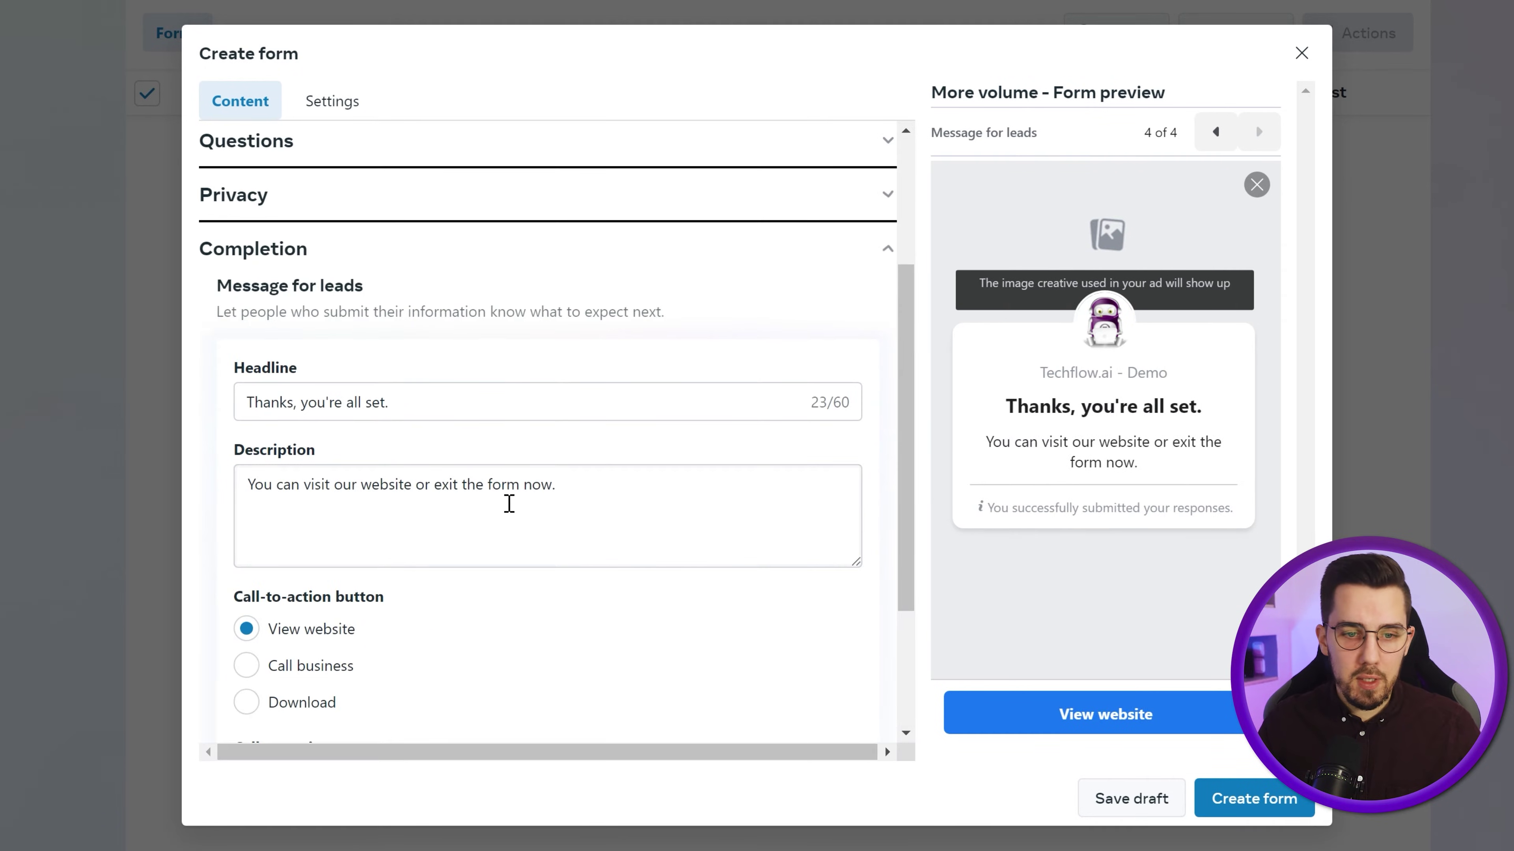
pyautogui.scroll(-3, 519, 496)
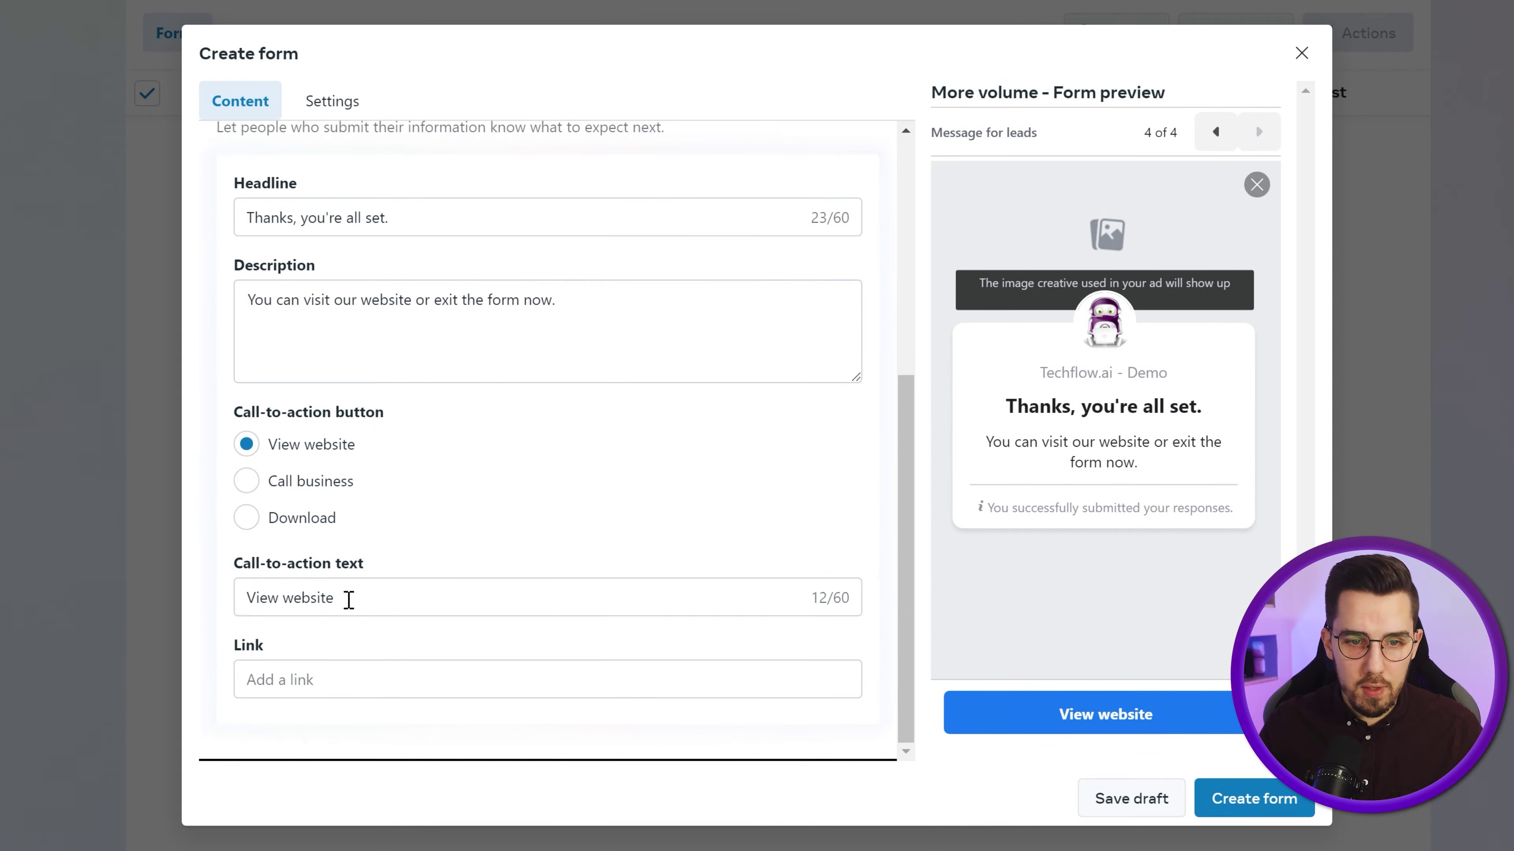
pyautogui.click(312, 685)
pyautogui.write('H')
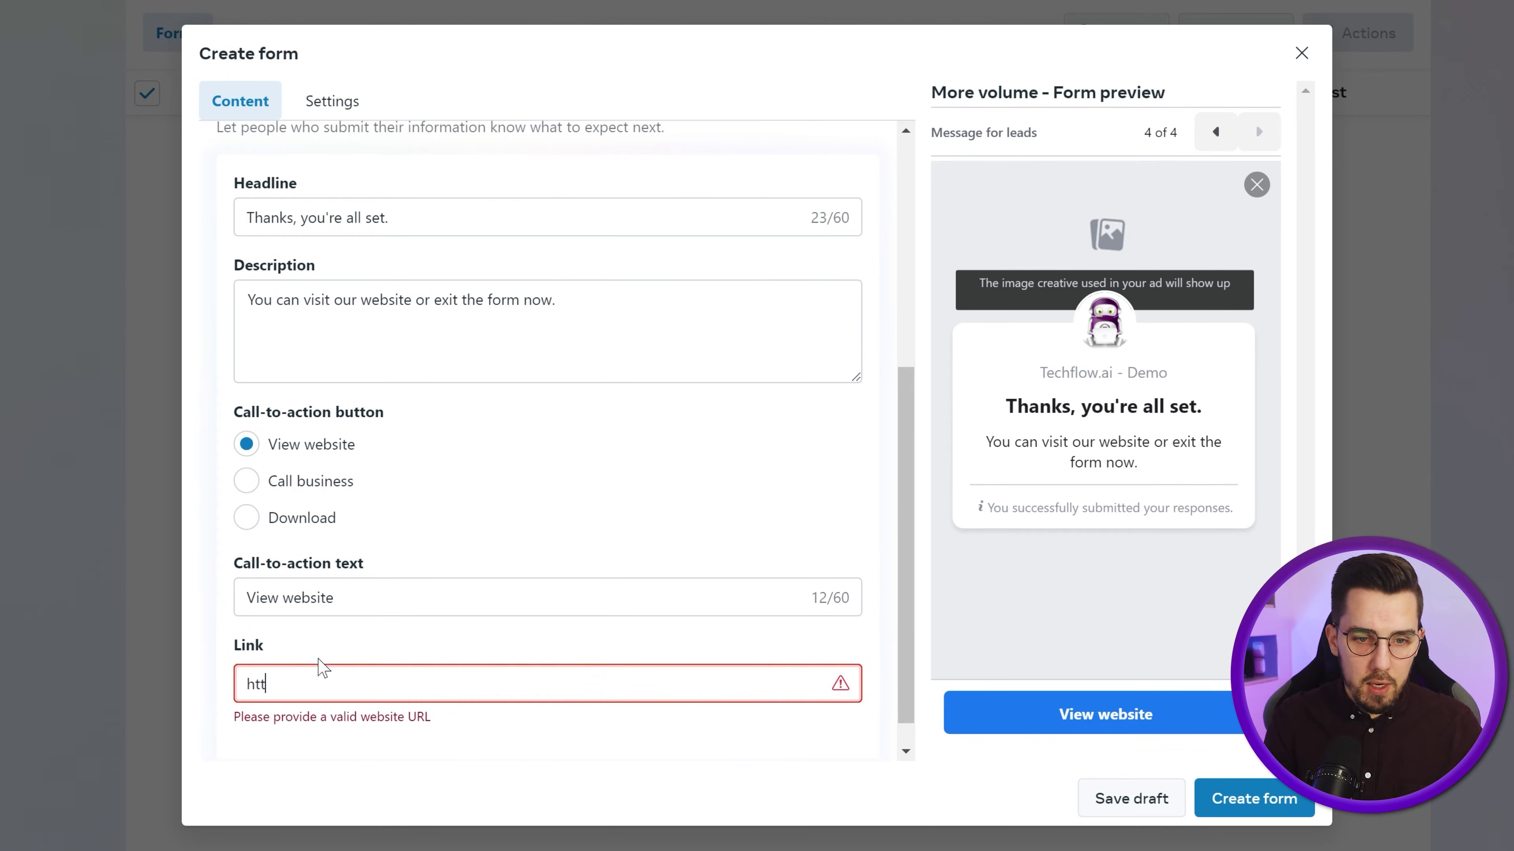
pyautogui.write('ttps://t')
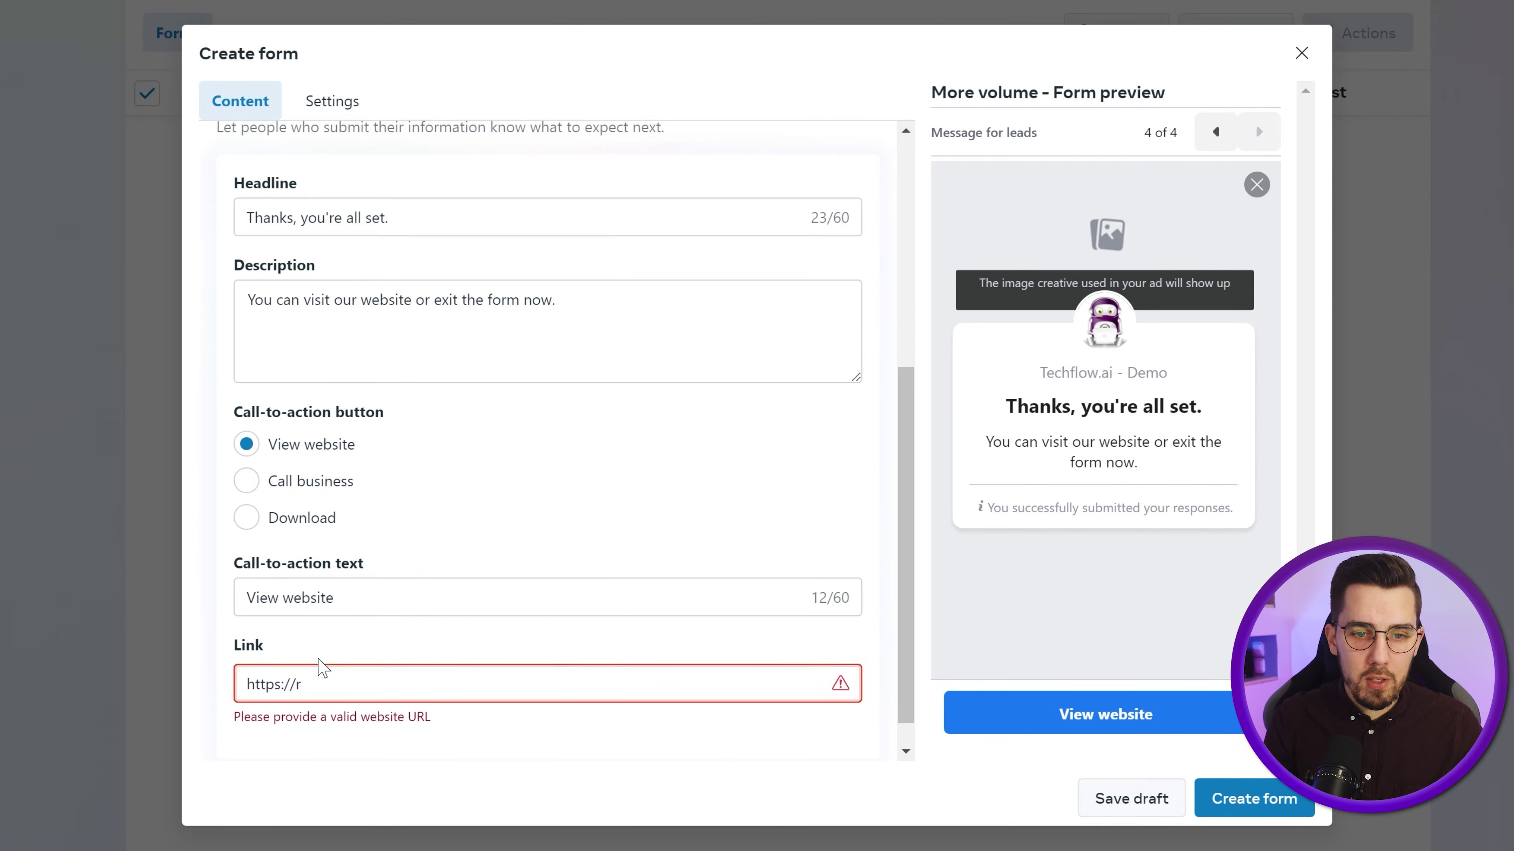
pyautogui.write('echflow.ai')
pyautogui.scroll(-2, 329, 659)
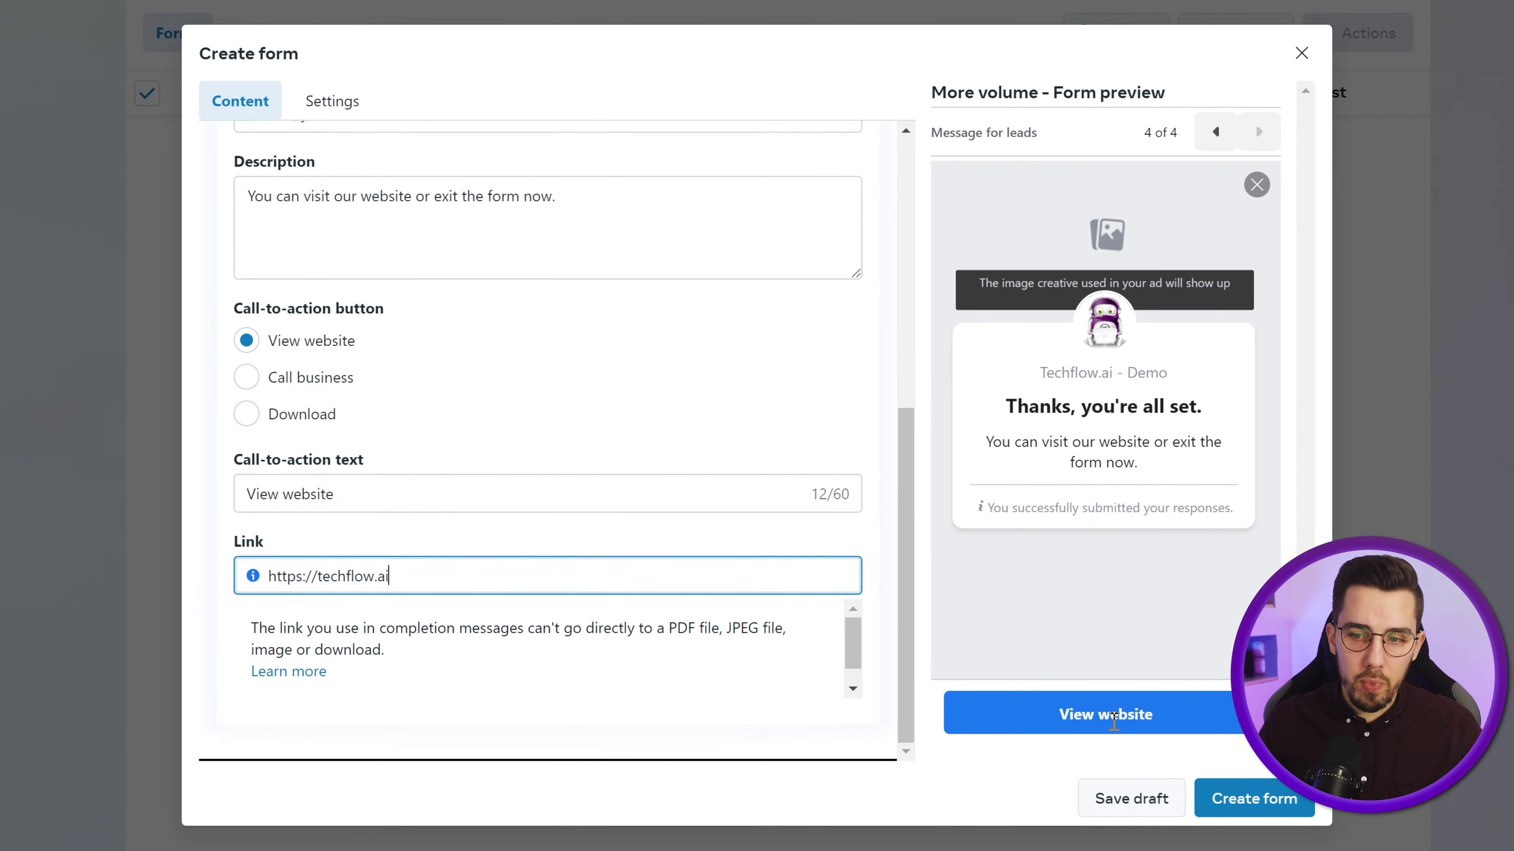
pyautogui.click(1257, 798)
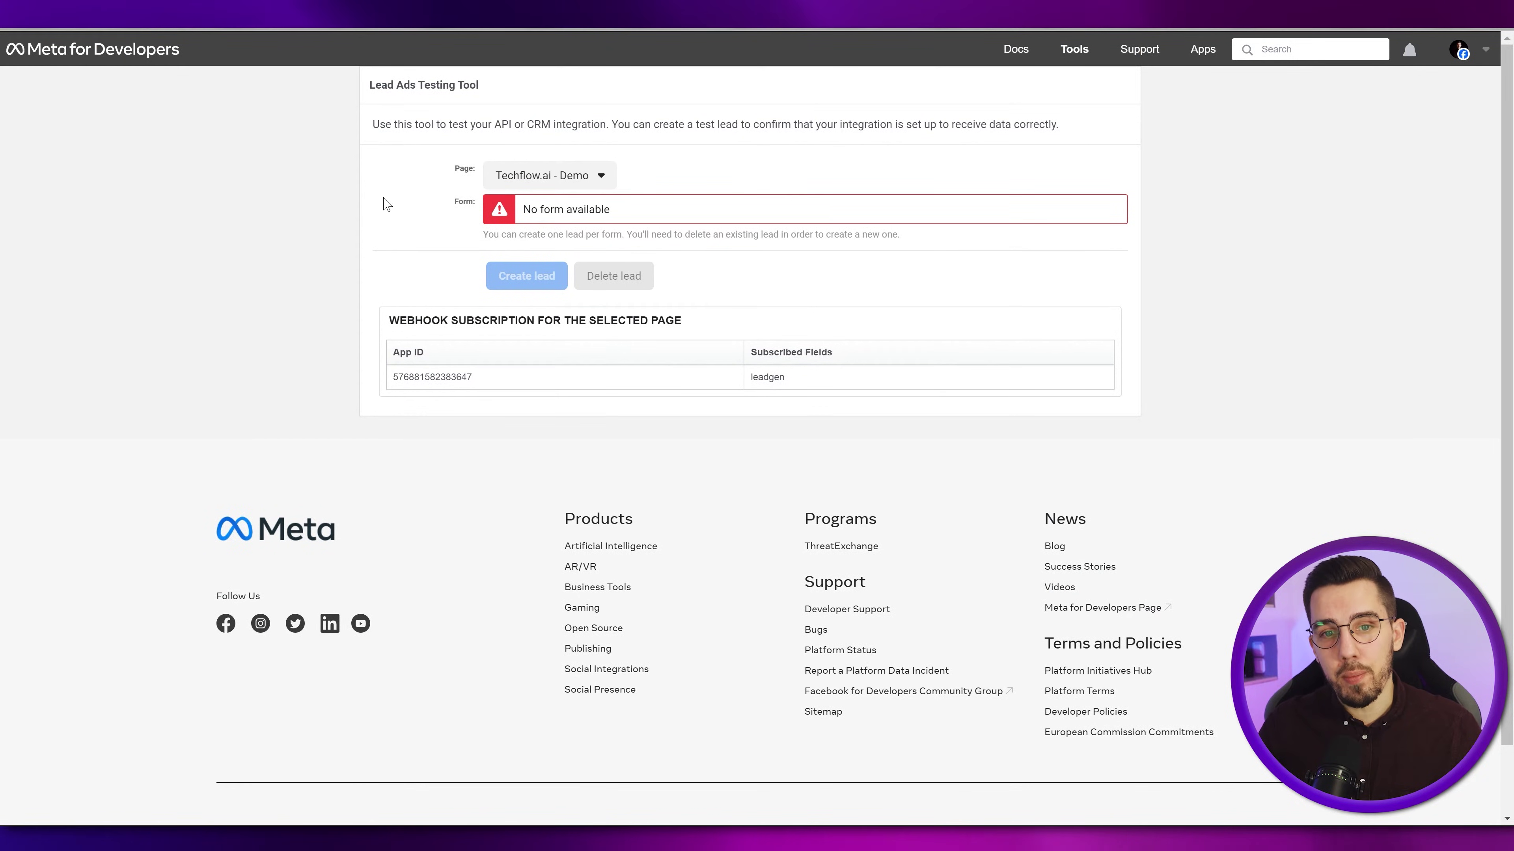
# - Select the Techflow.ai - Demo page in the Lead Ads Testing Tool
pyautogui.click(549, 179)
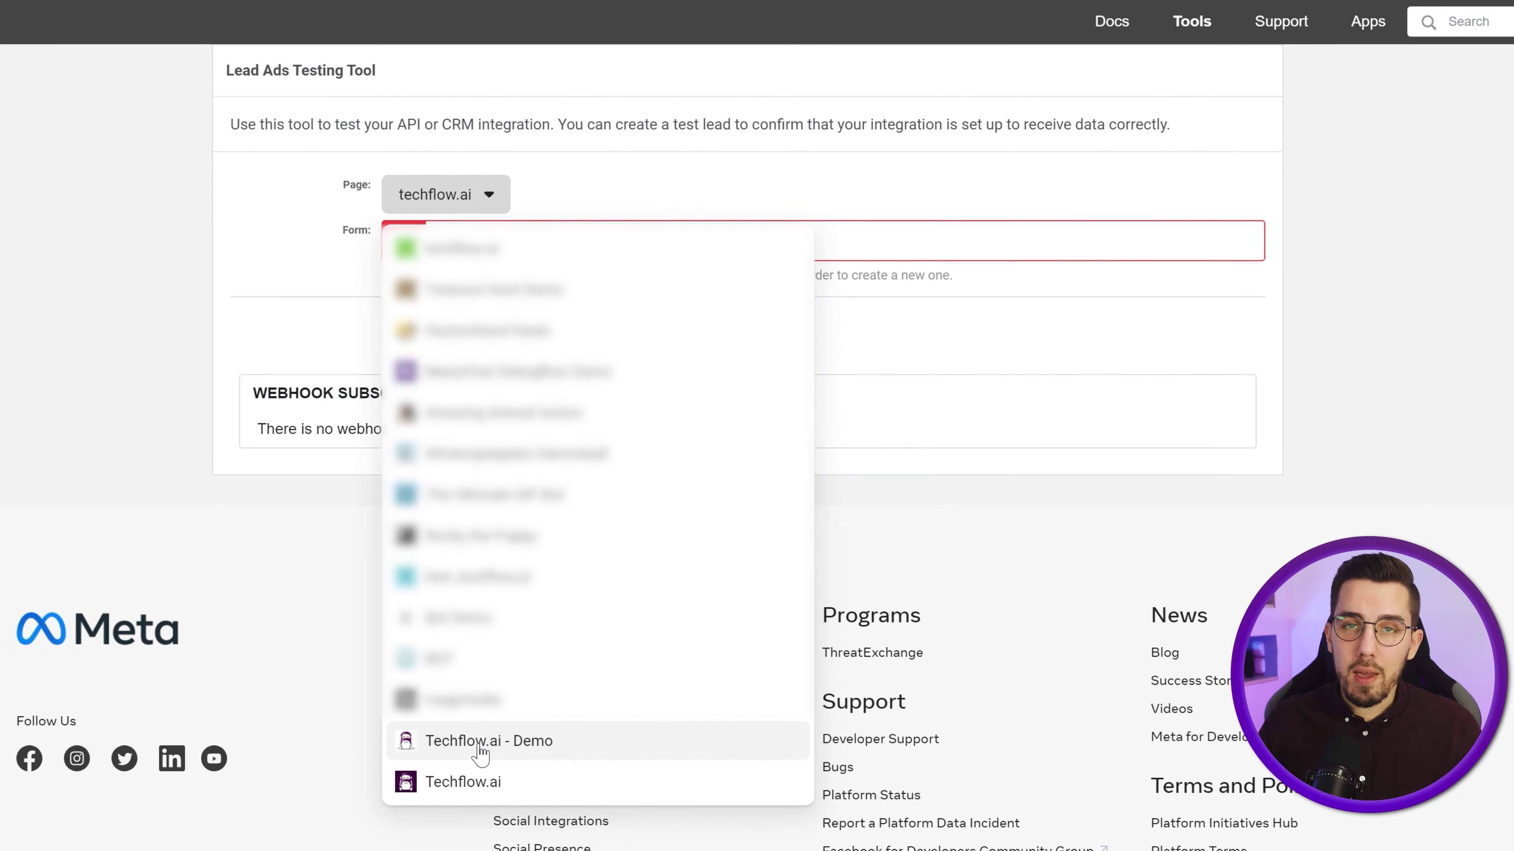
pyautogui.click(481, 753)
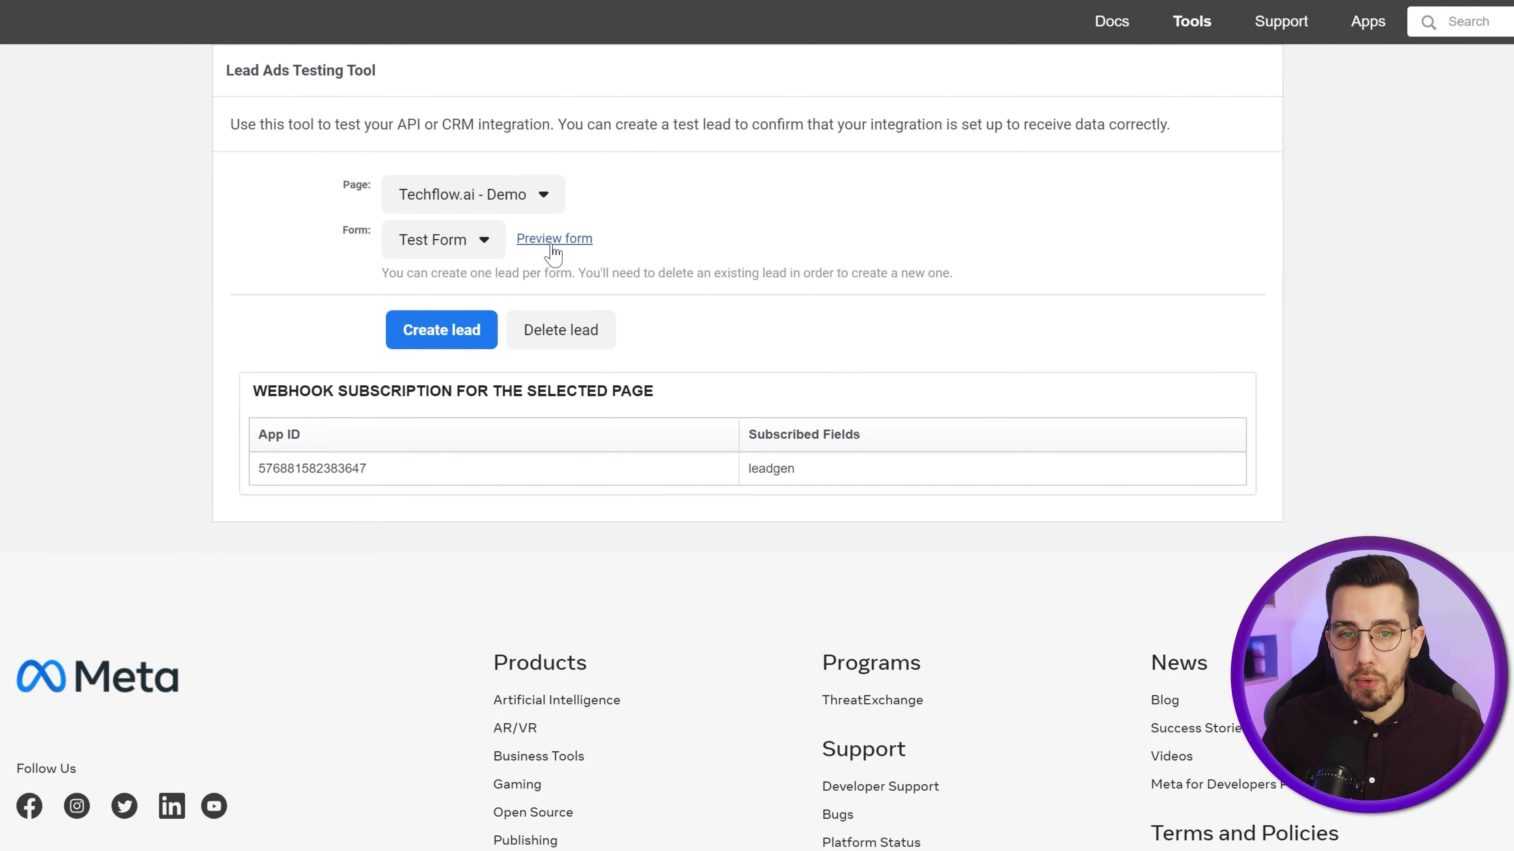
# - Submit a test lead through the Test Form preview and close the thank-you dialog
pyautogui.click(553, 238)
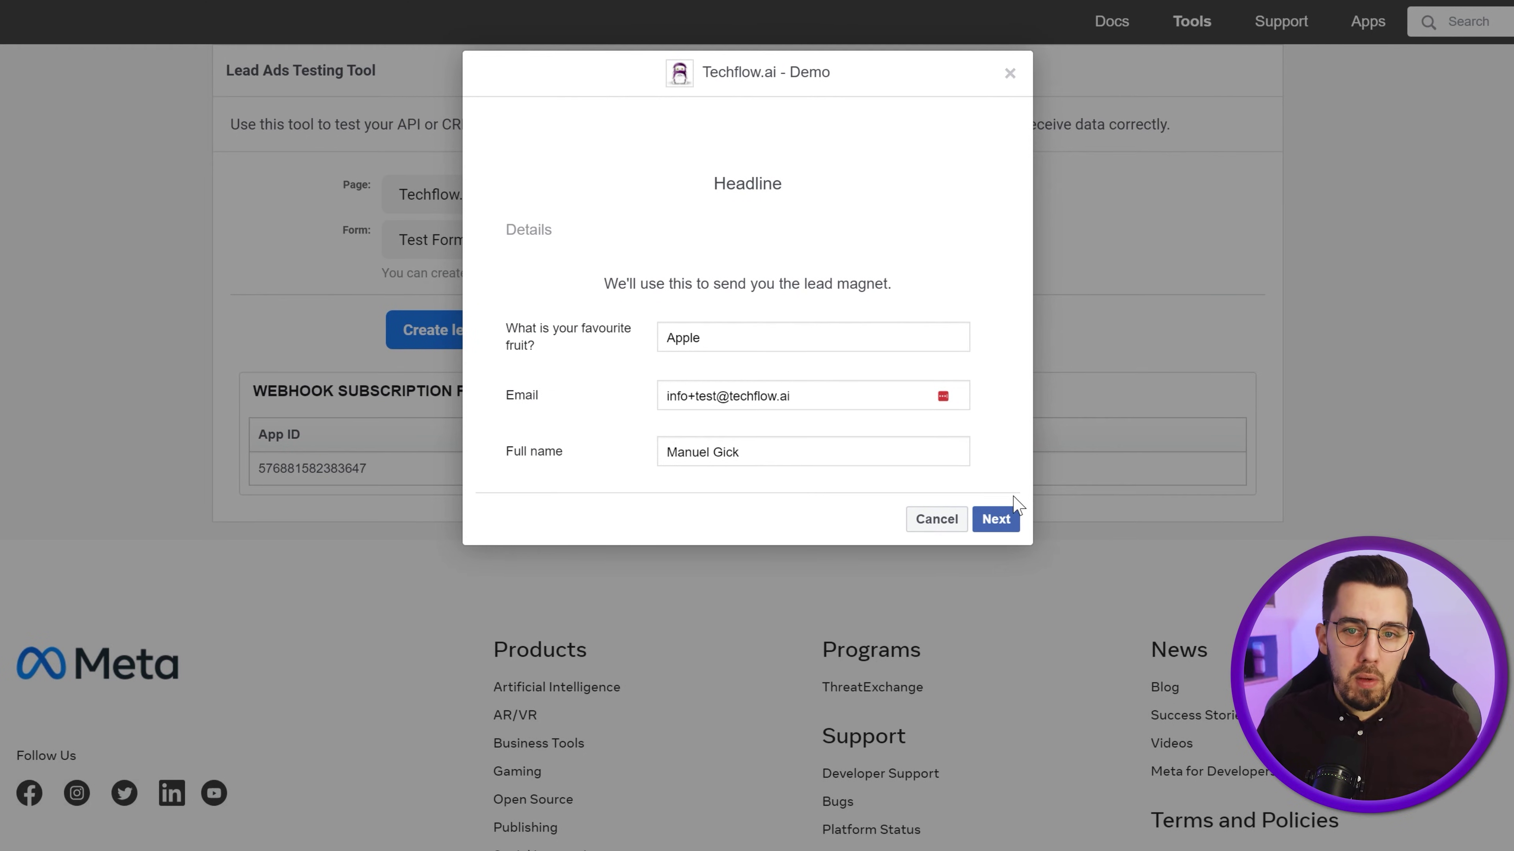
pyautogui.click(993, 520)
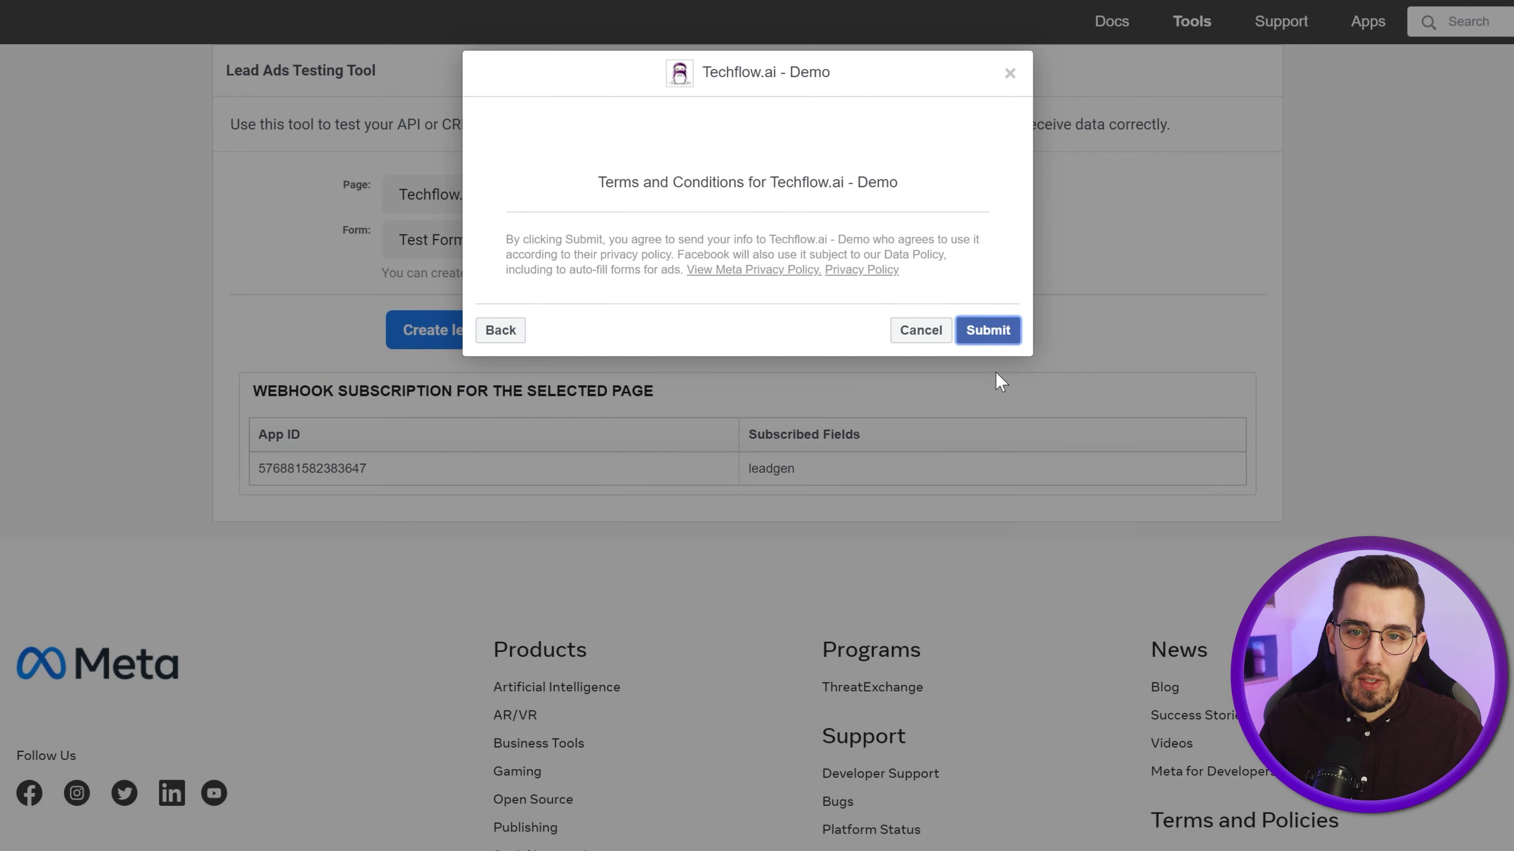
pyautogui.click(990, 330)
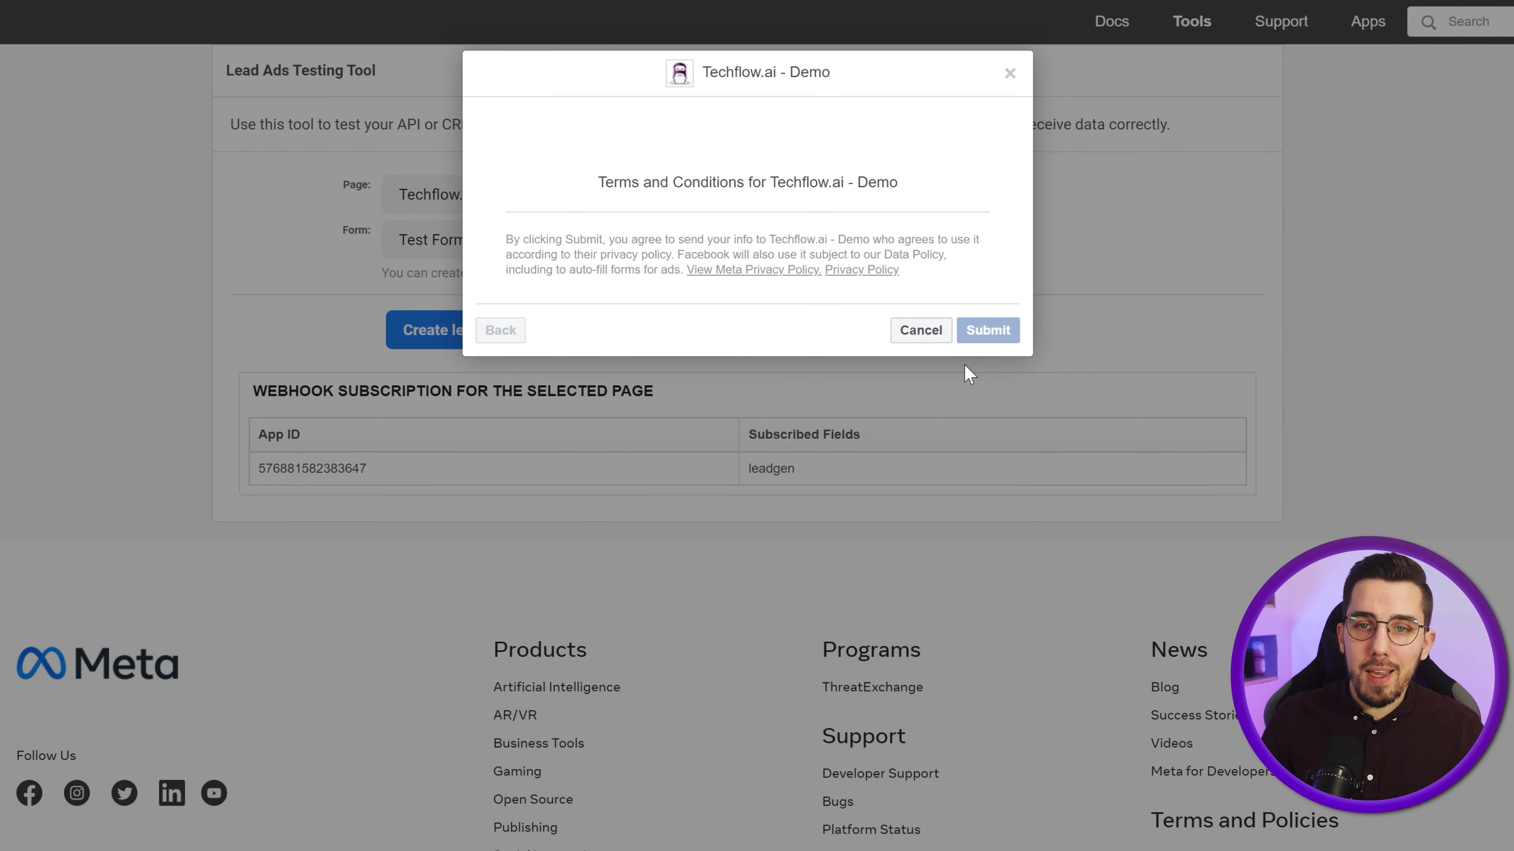
pyautogui.click(884, 310)
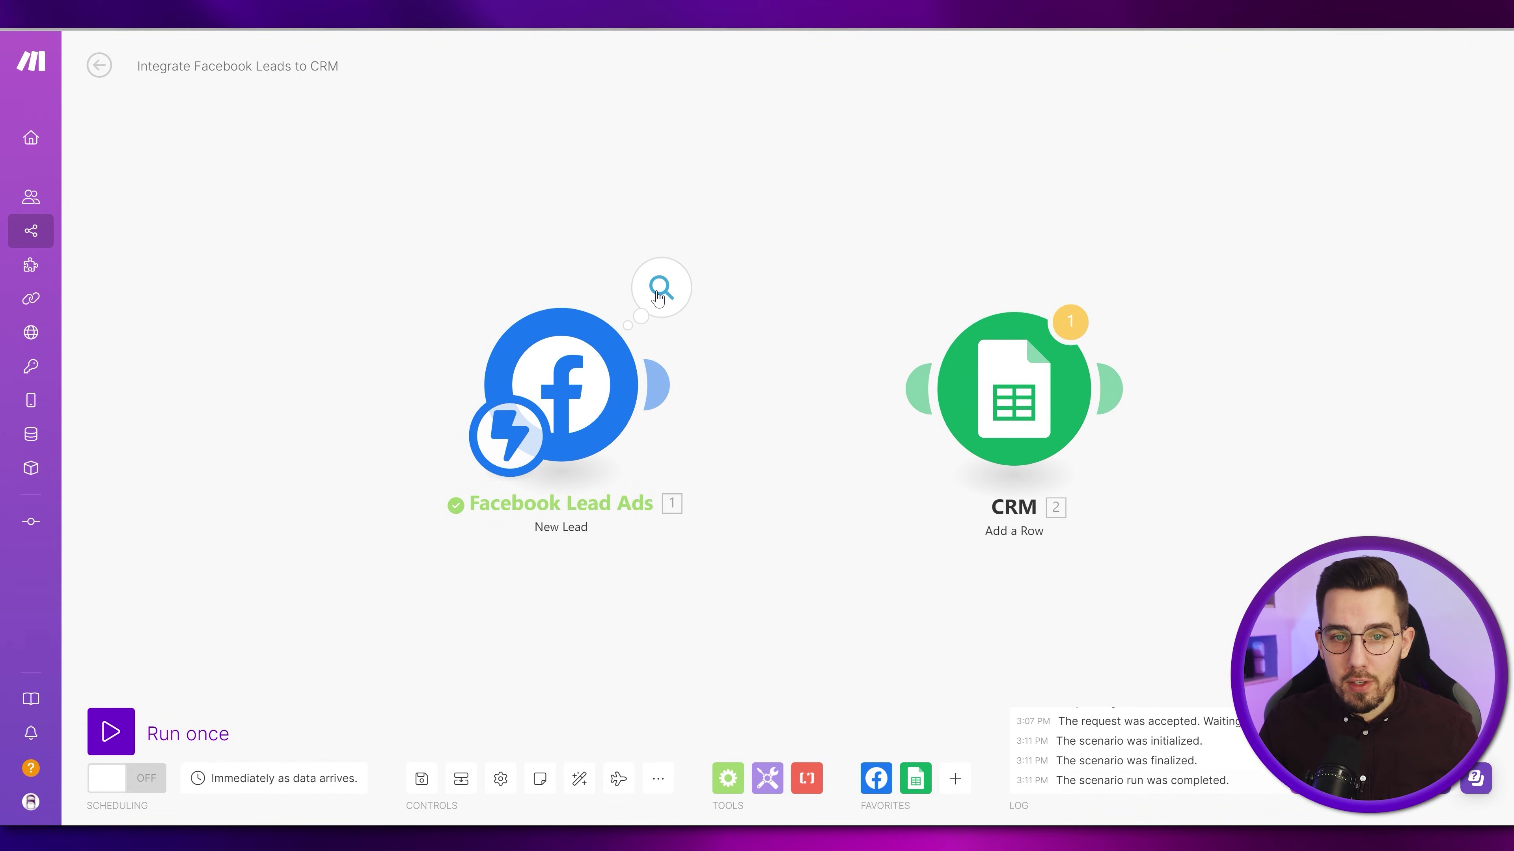
# - Open the New Lead trigger's output bundle showing the lead's Form ID, Lead ID and Page ID
pyautogui.click(659, 290)
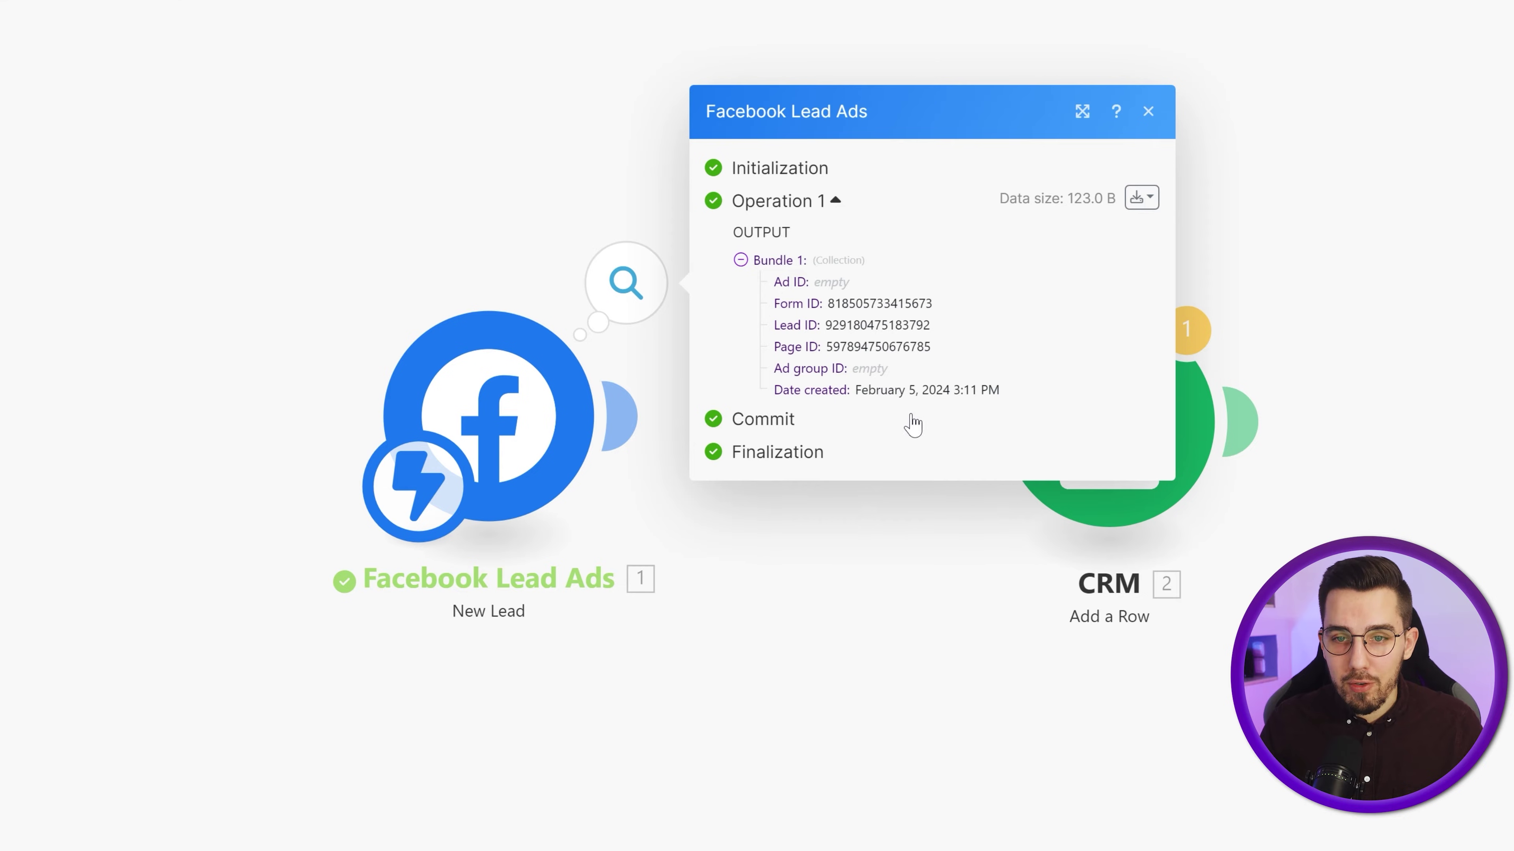
# - Add a Facebook Lead Ads Get Lead Details module between the New Lead trigger and CRM
pyautogui.click(874, 612)
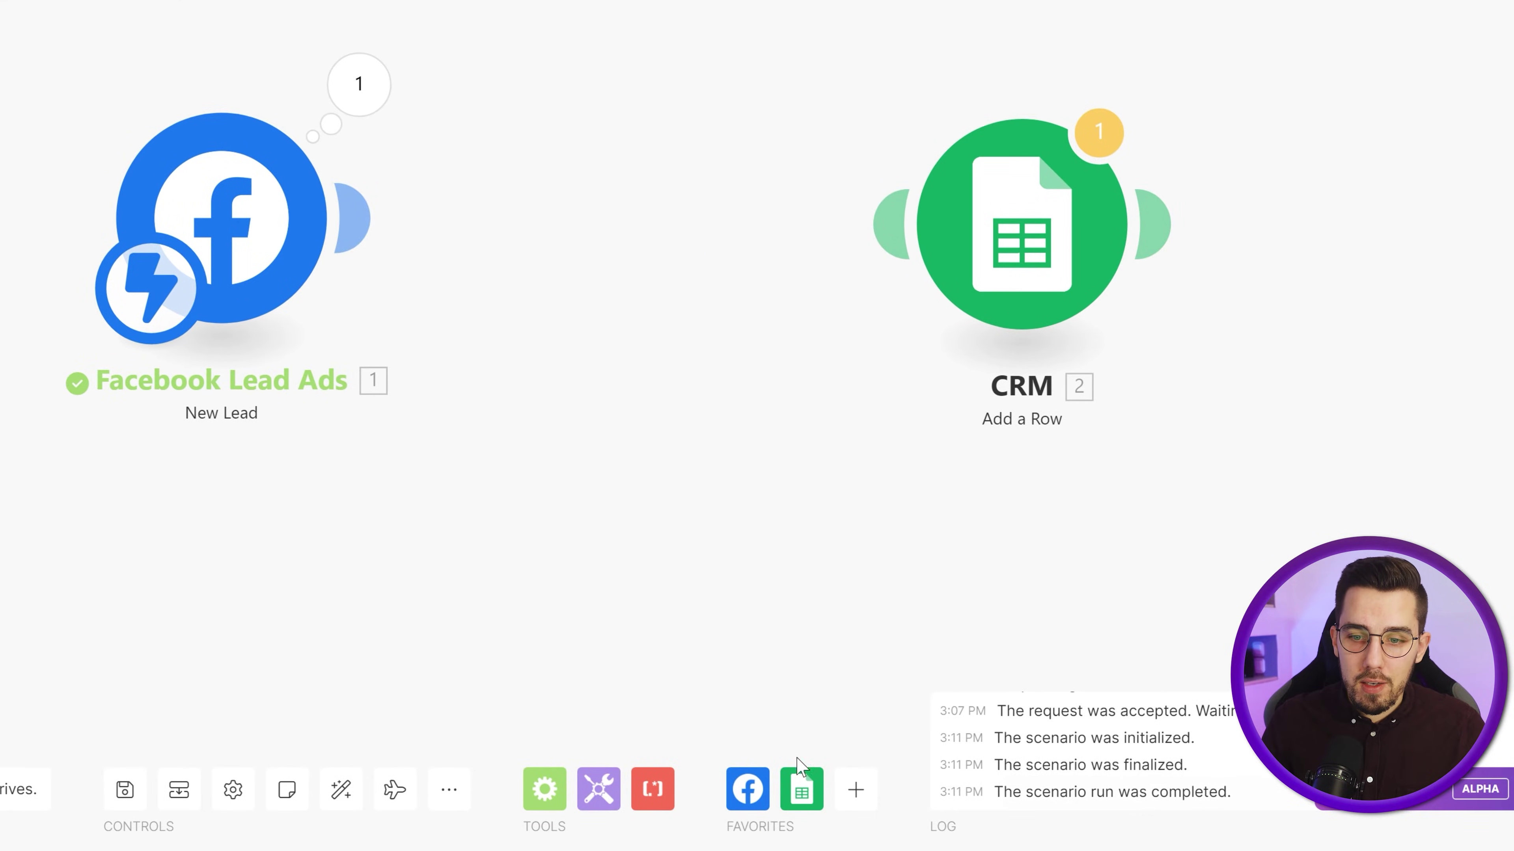
pyautogui.click(747, 788)
pyautogui.click(842, 391)
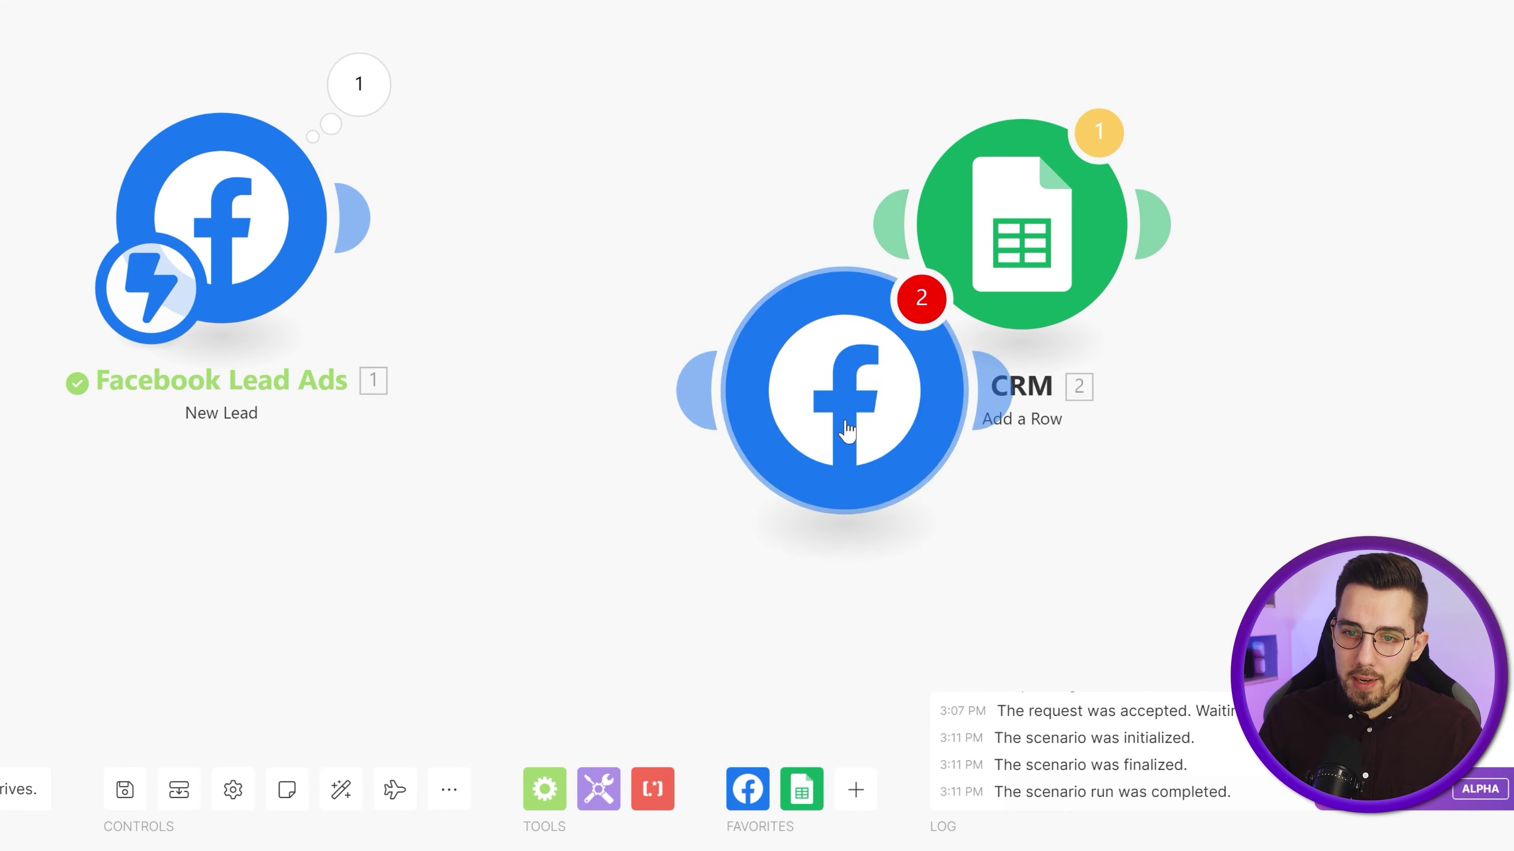
pyautogui.moveTo(846, 431); pyautogui.dragTo(658, 358)
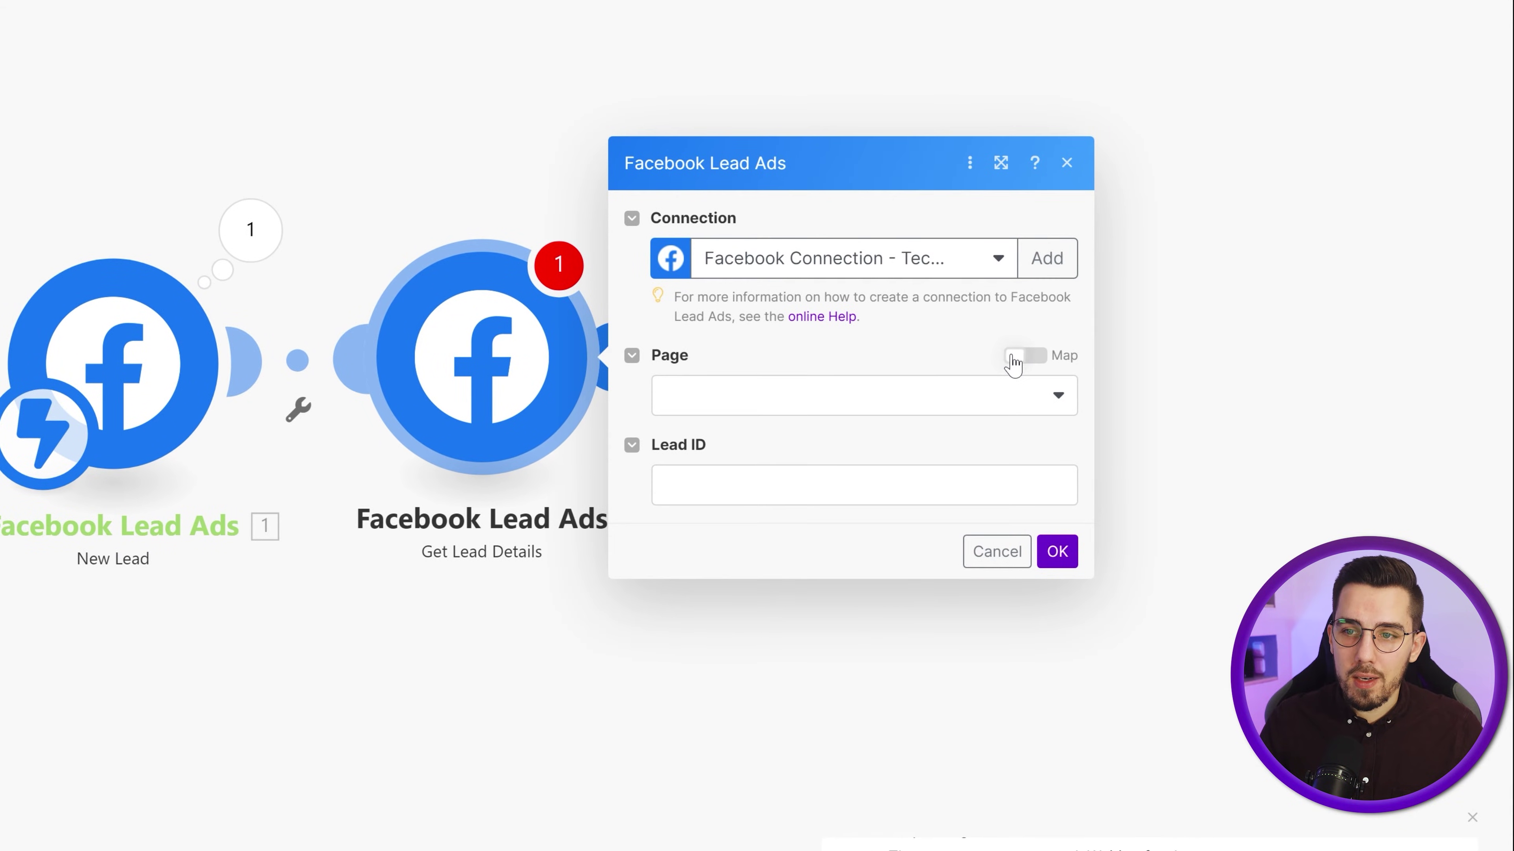
# - Map the trigger's Page ID, Form ID and Lead ID into Get Lead Details and confirm
pyautogui.click(1023, 356)
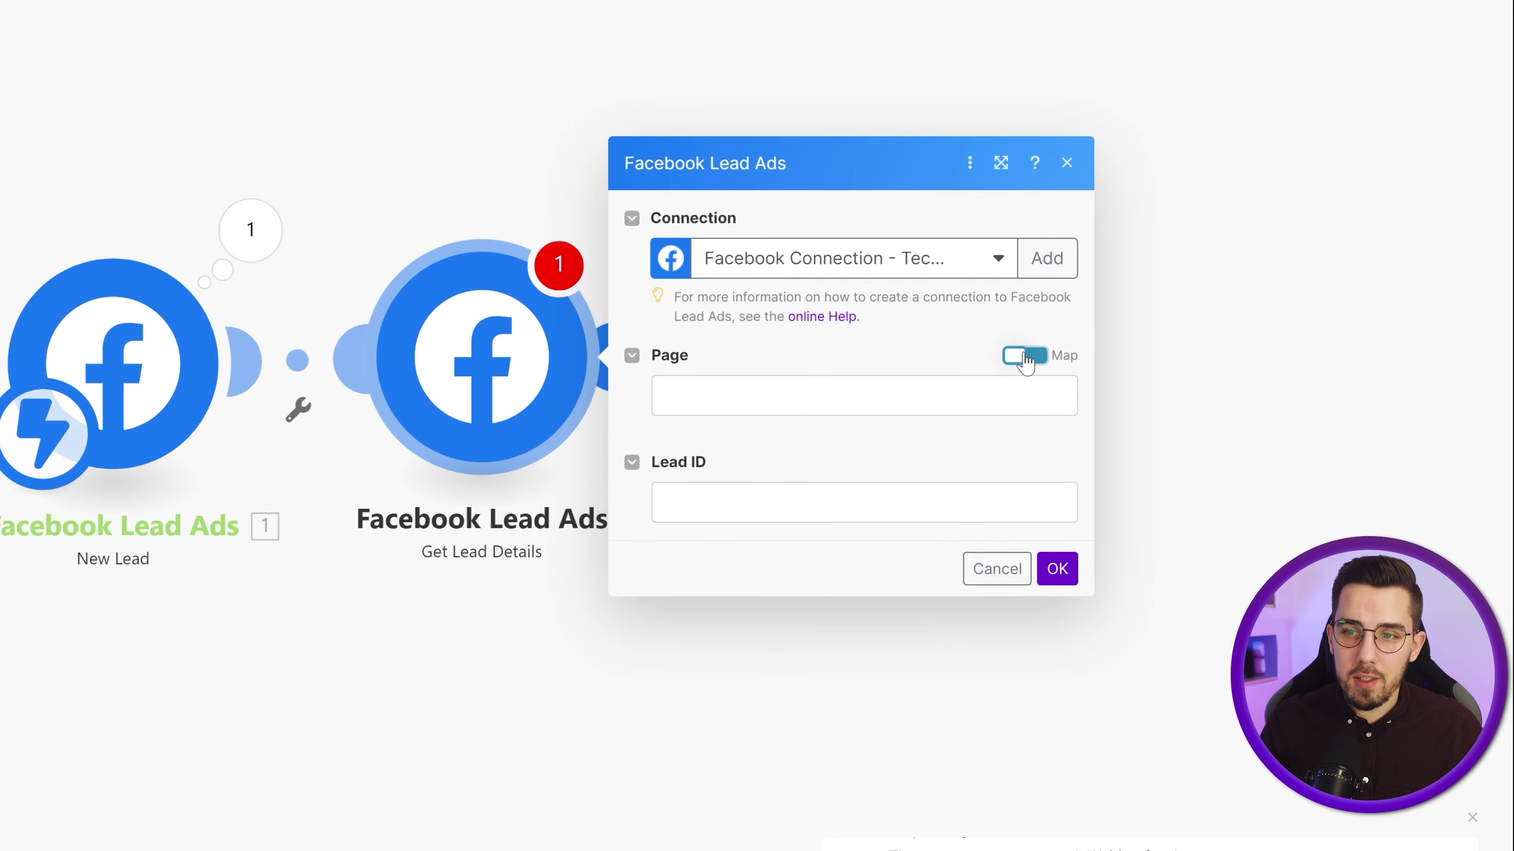
pyautogui.click(745, 357)
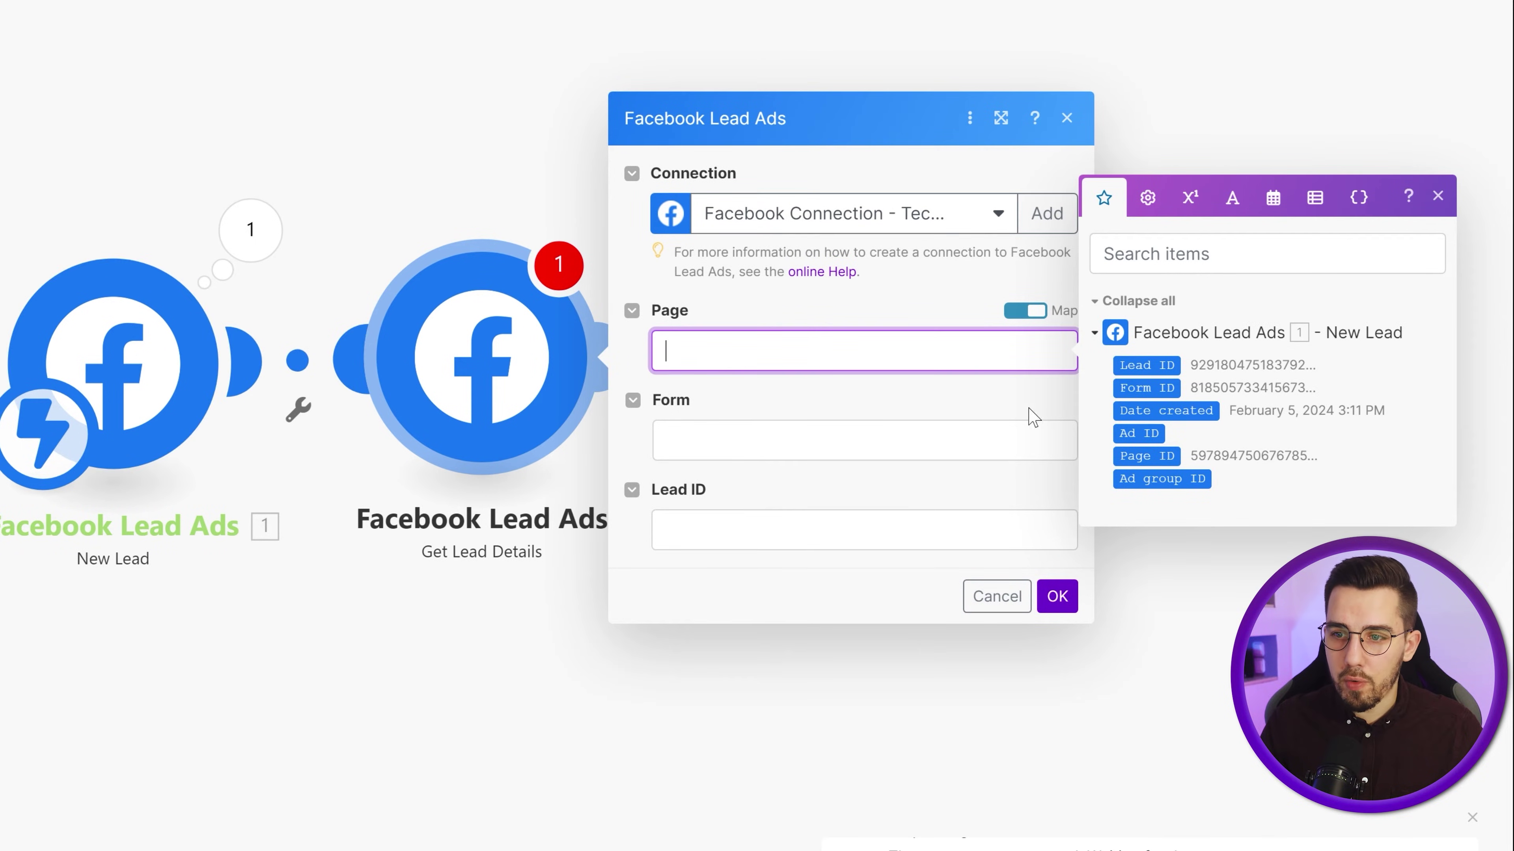
pyautogui.click(1128, 456)
pyautogui.click(894, 454)
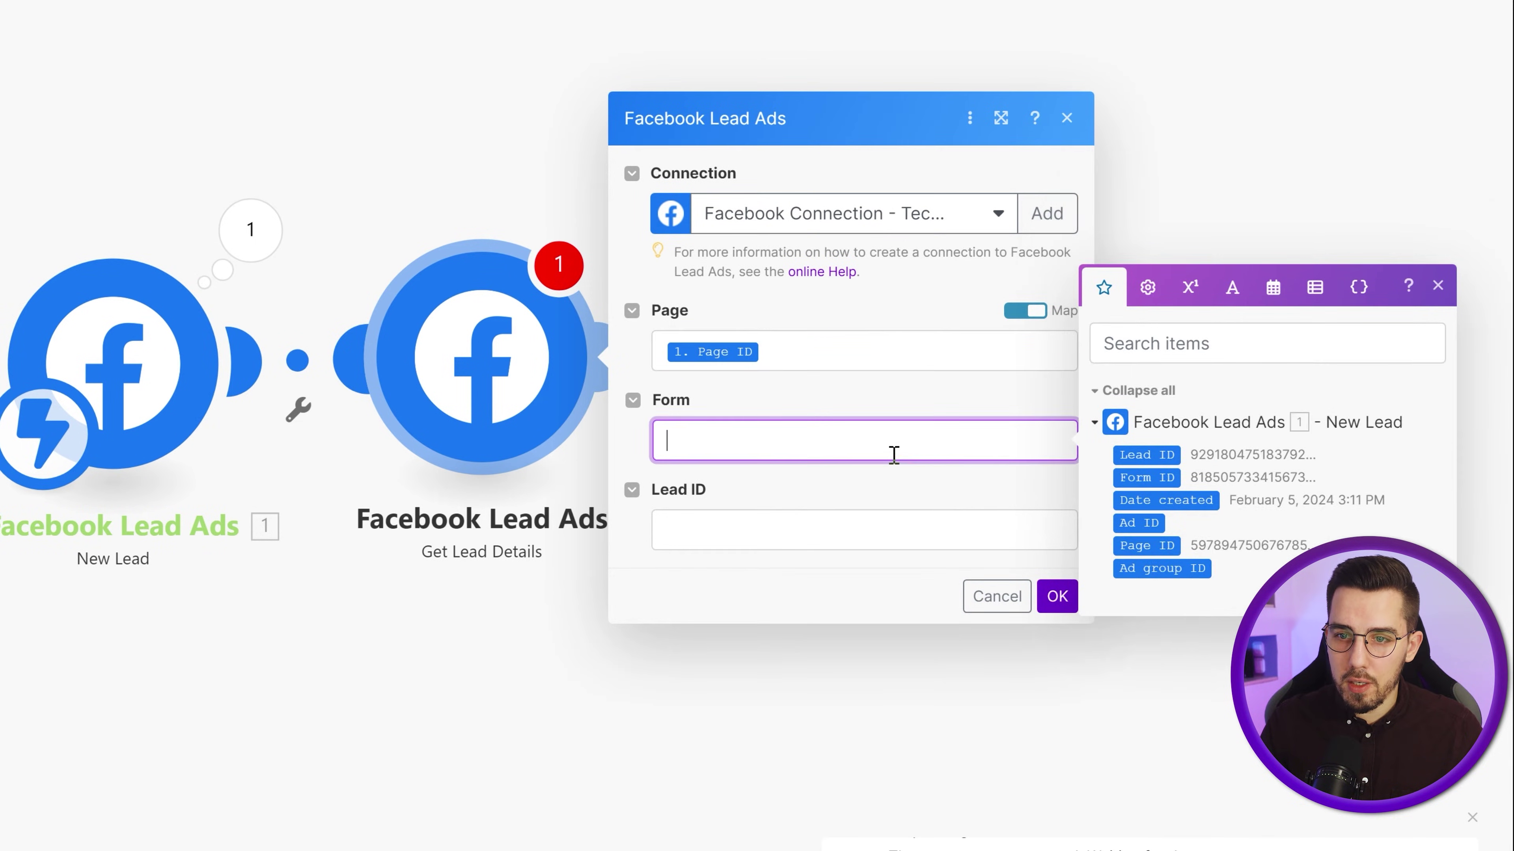
pyautogui.click(1150, 477)
pyautogui.click(885, 525)
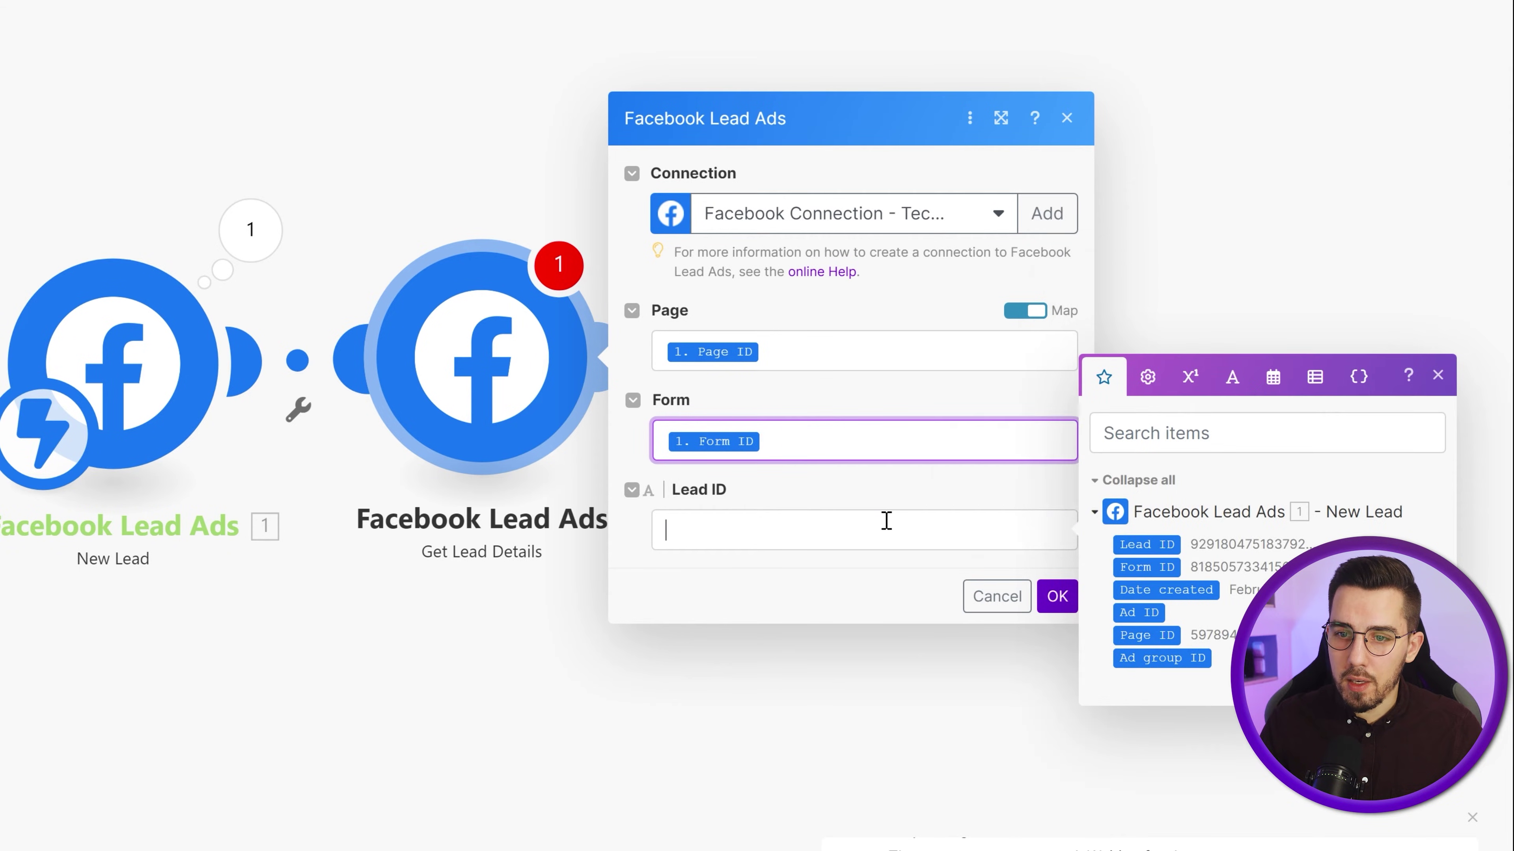
pyautogui.click(1147, 544)
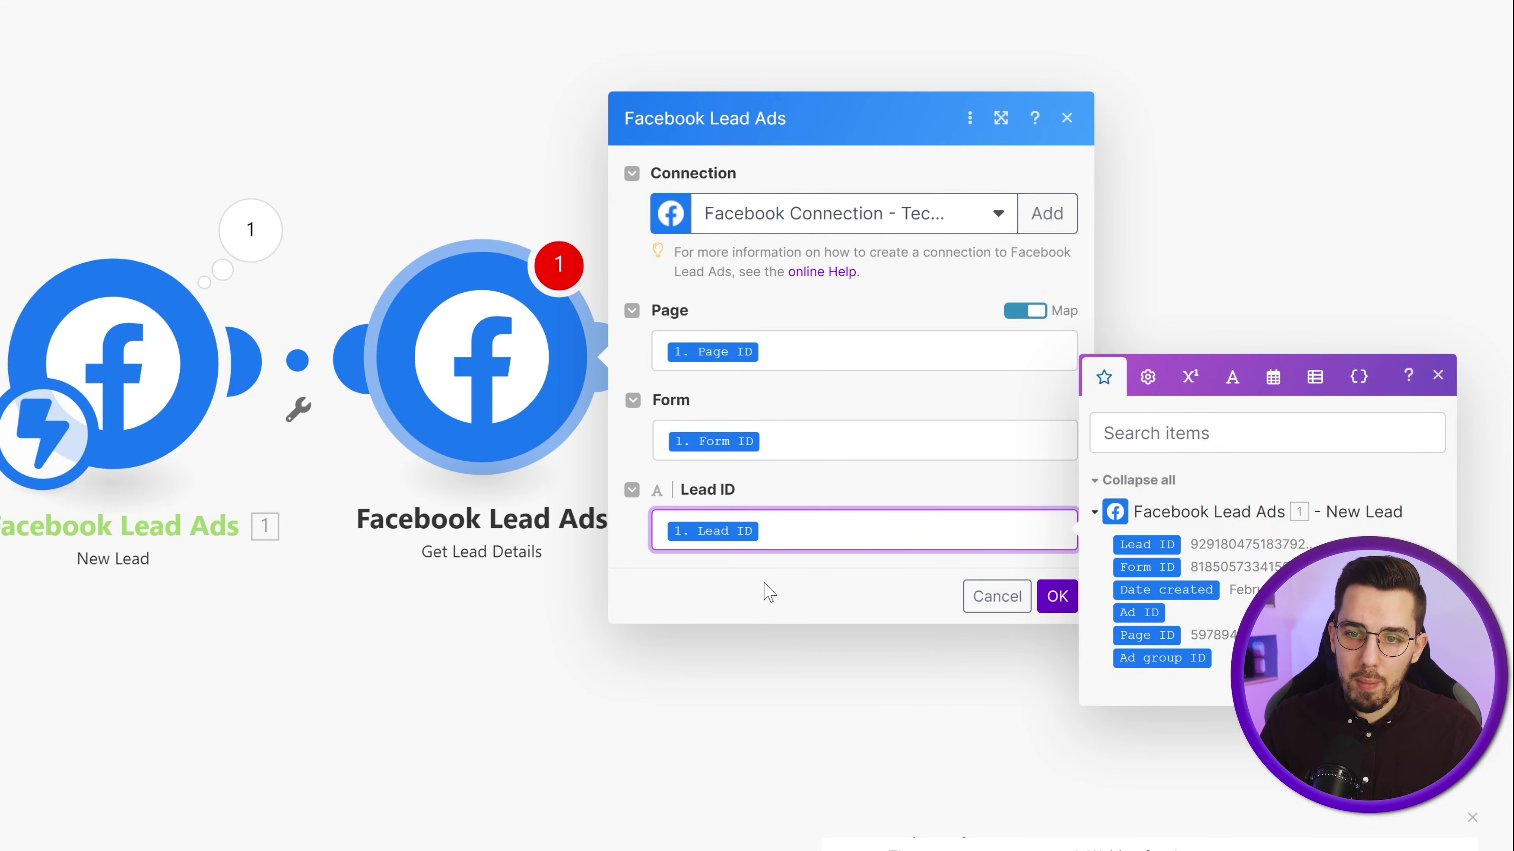
pyautogui.click(767, 594)
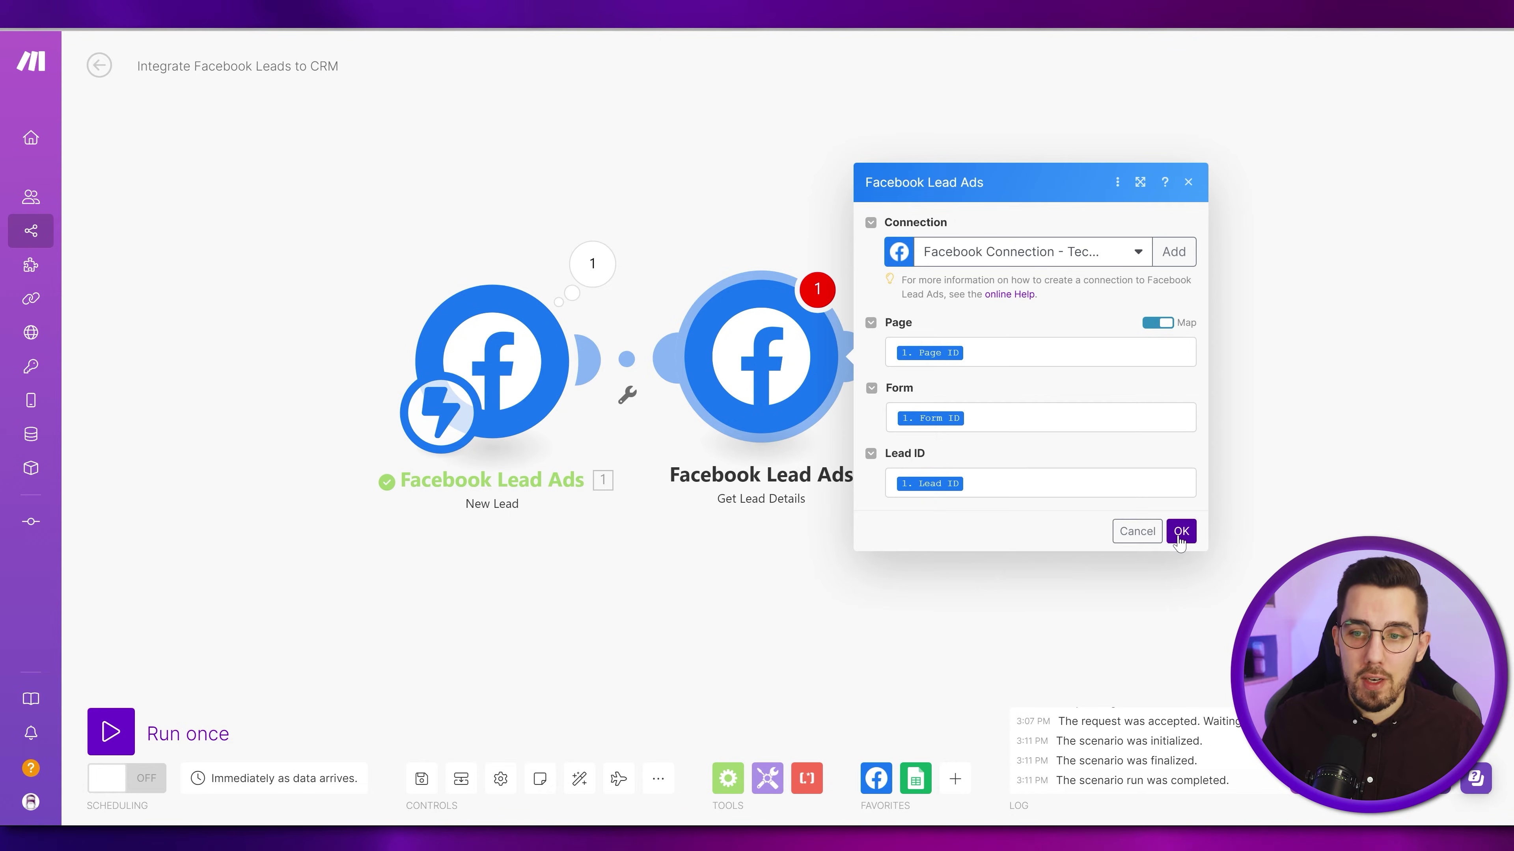
pyautogui.click(1179, 532)
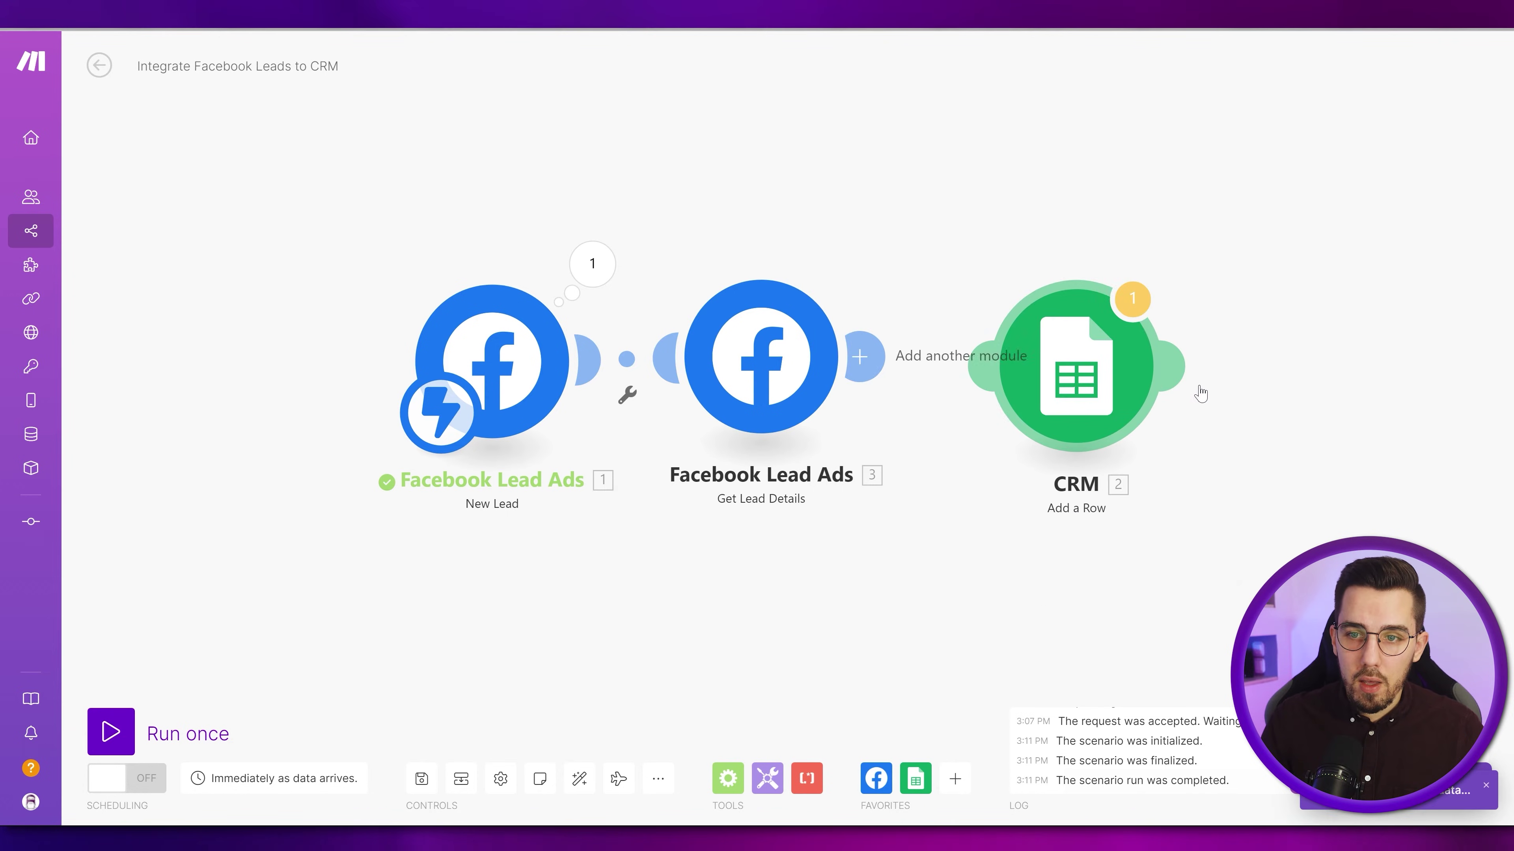
# - Save and run the scenario once, then delete the old test lead and create a new one
pyautogui.click(424, 776)
pyautogui.click(111, 715)
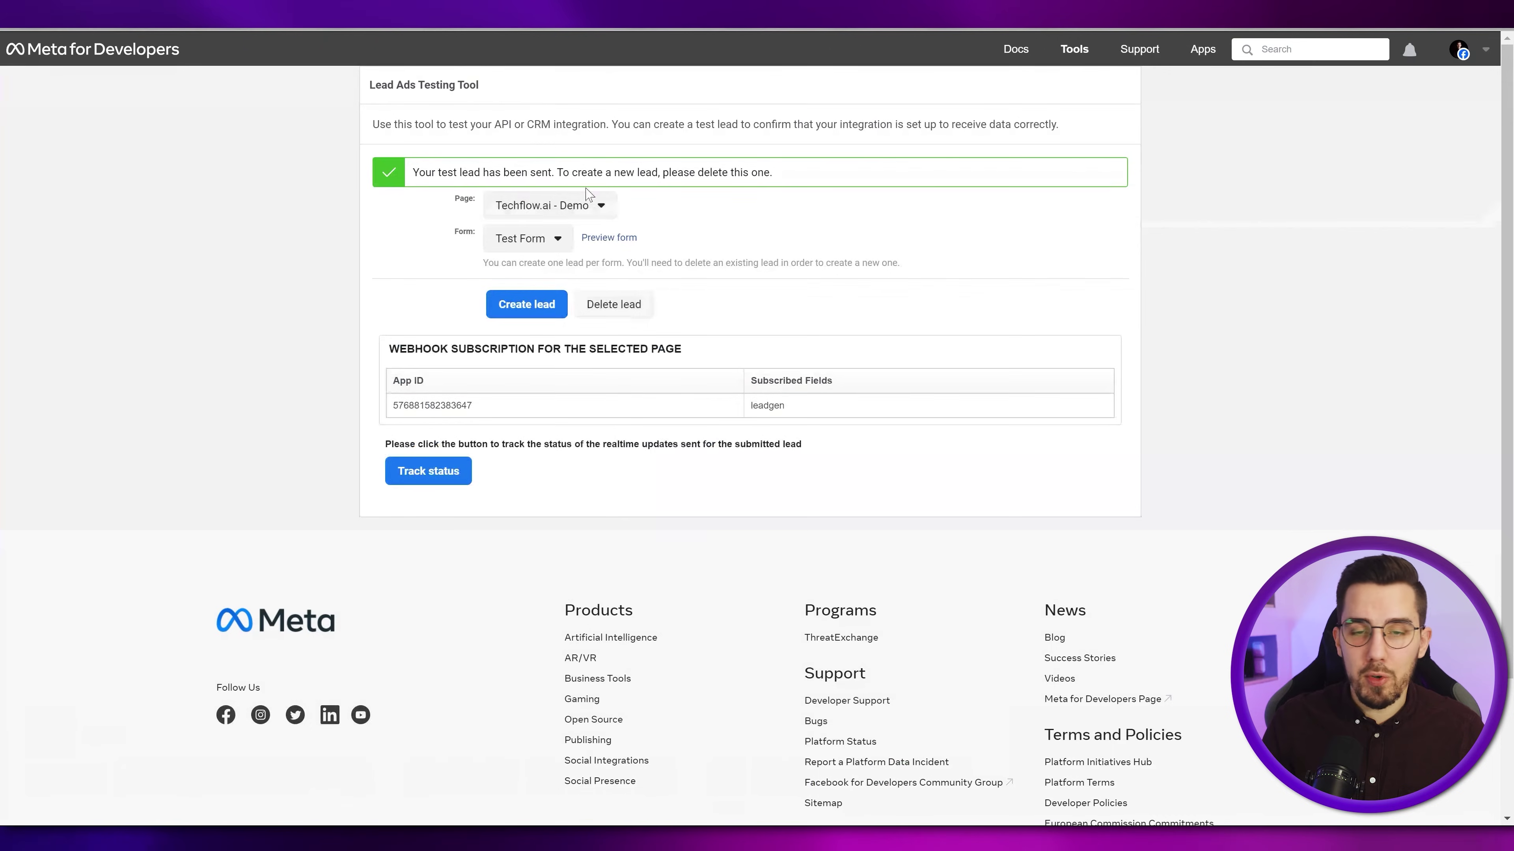
pyautogui.click(557, 307)
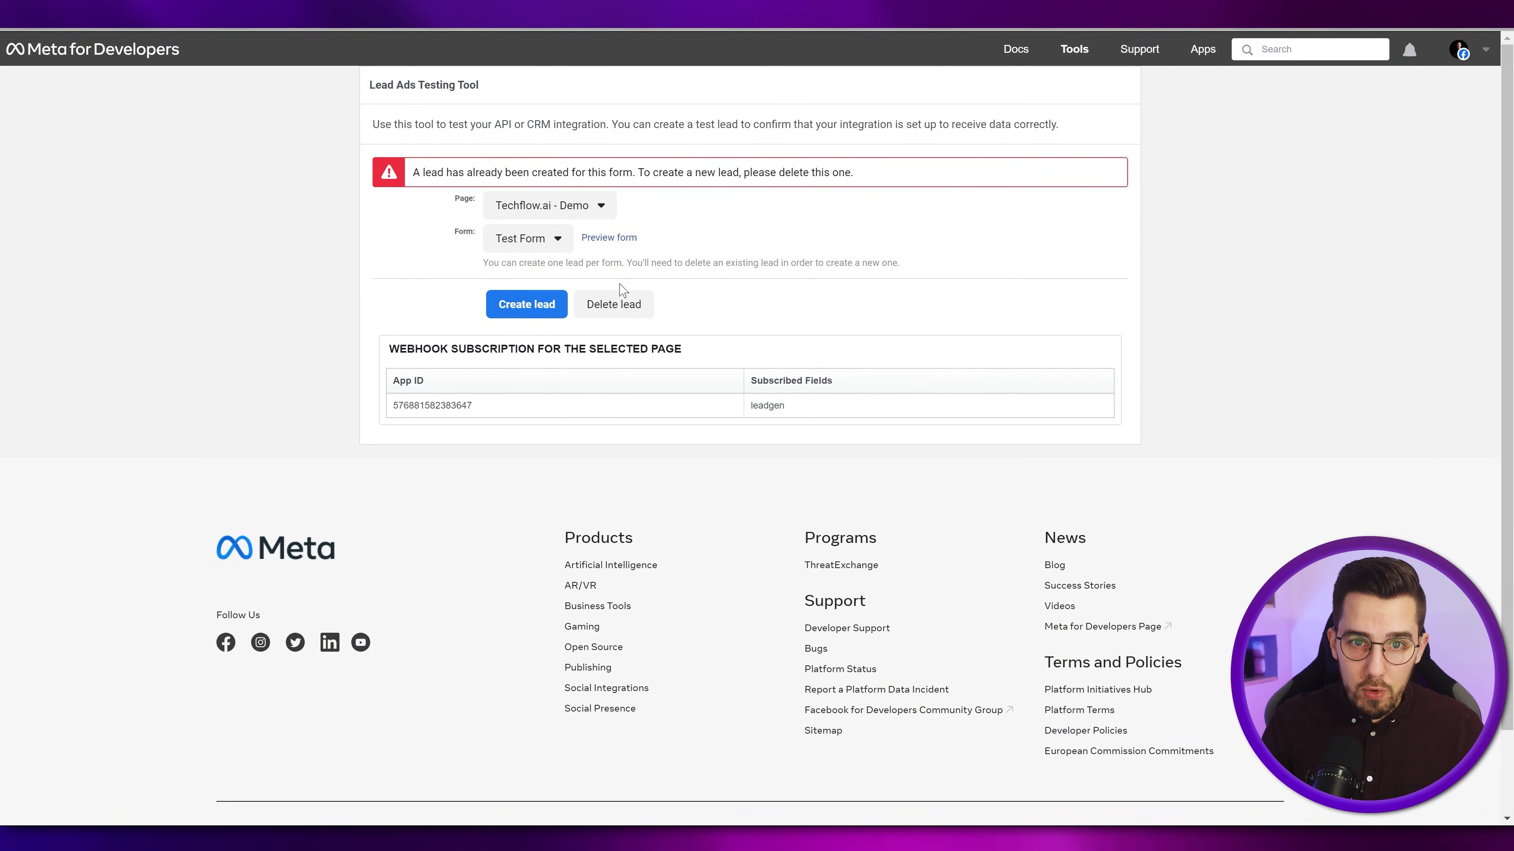
pyautogui.click(621, 302)
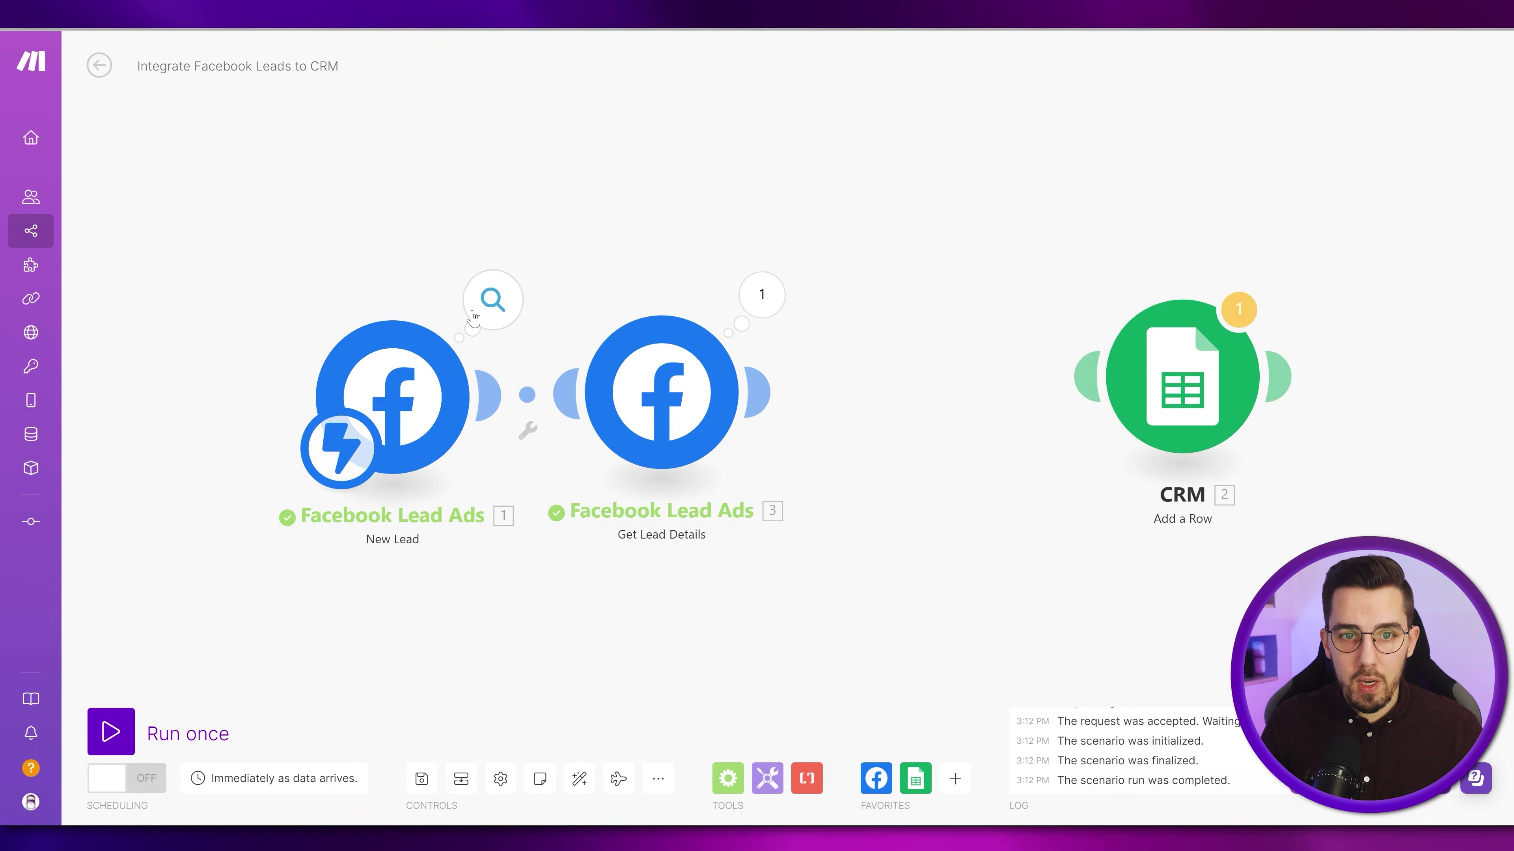
pyautogui.click(473, 318)
pyautogui.click(787, 345)
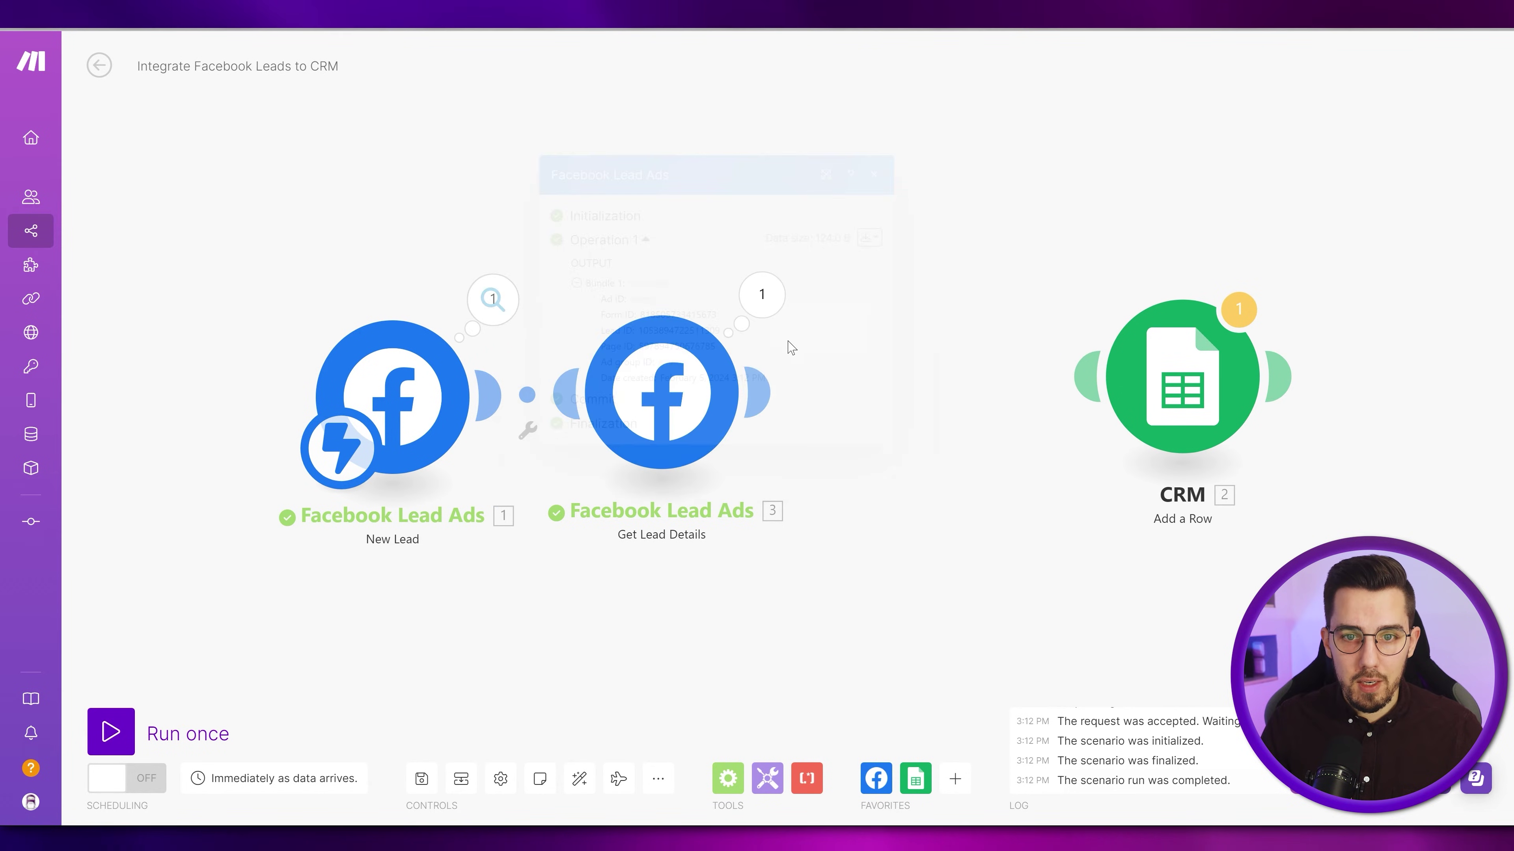
pyautogui.click(775, 302)
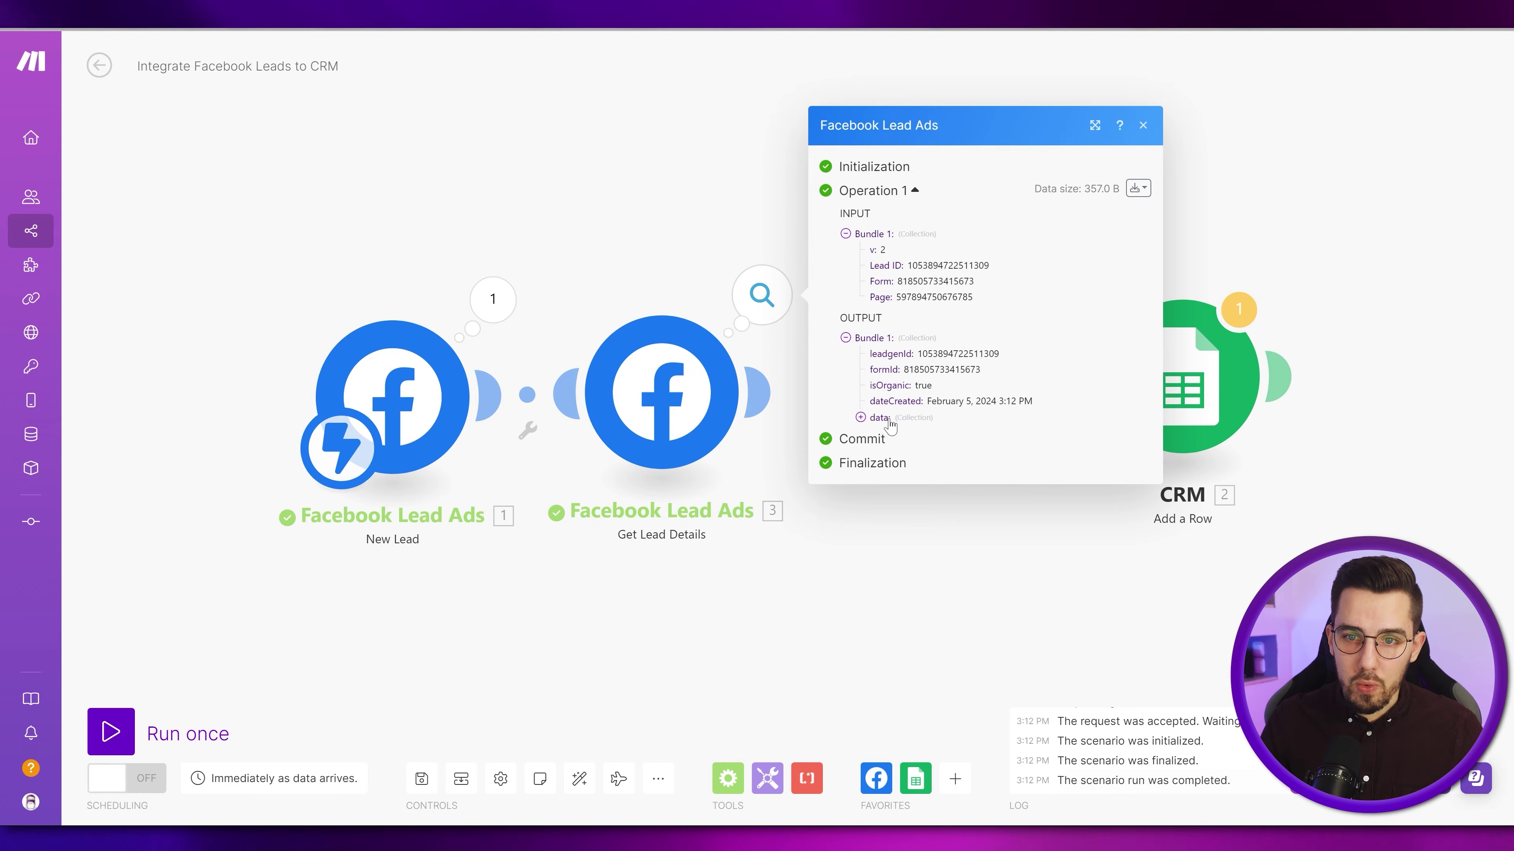
pyautogui.click(880, 417)
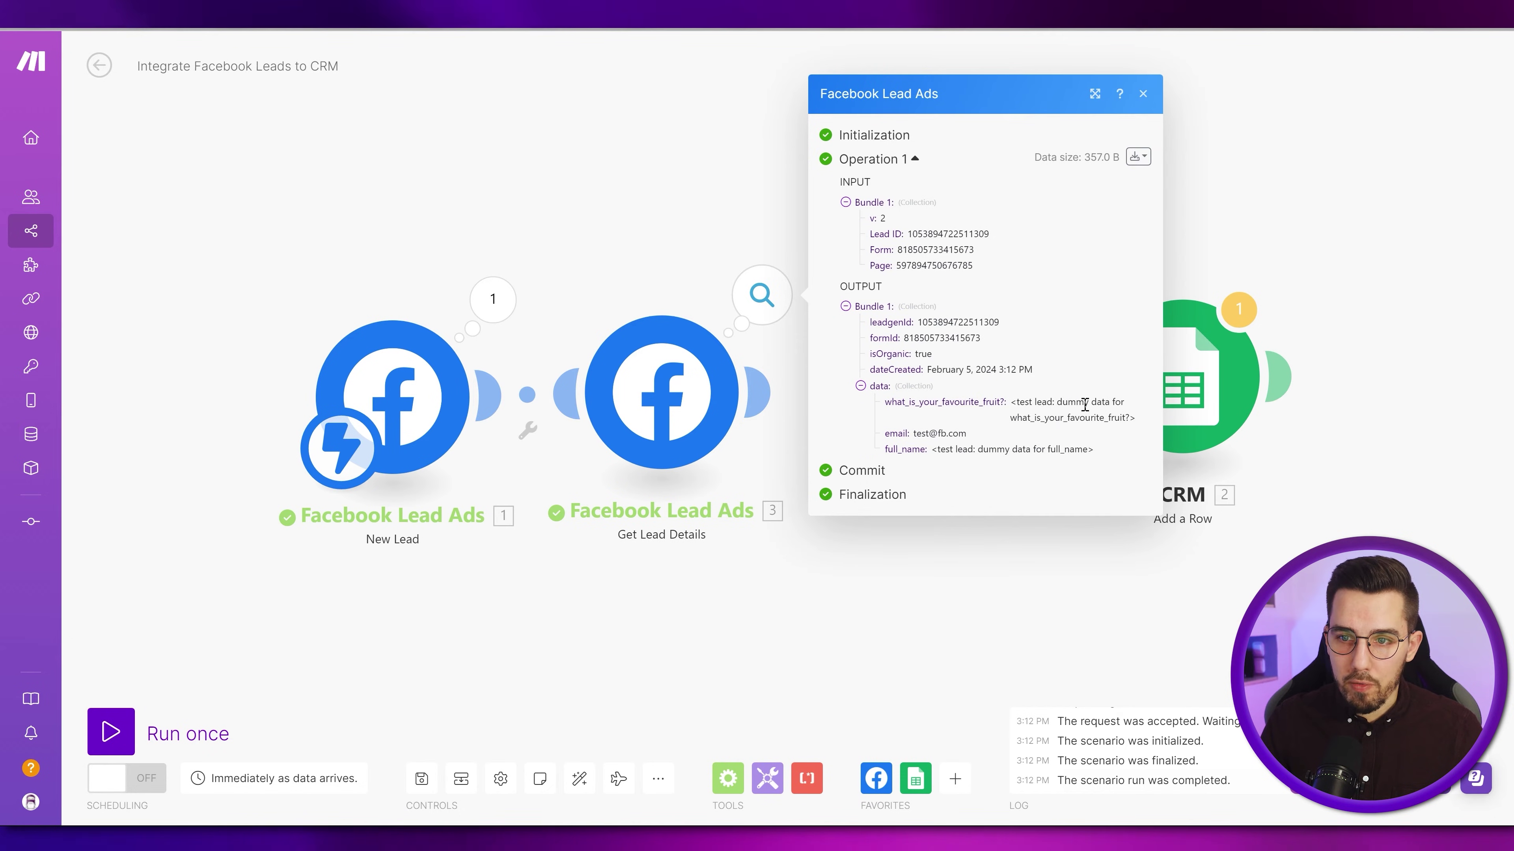
pyautogui.tripleClick(1026, 407)
pyautogui.click(1064, 422)
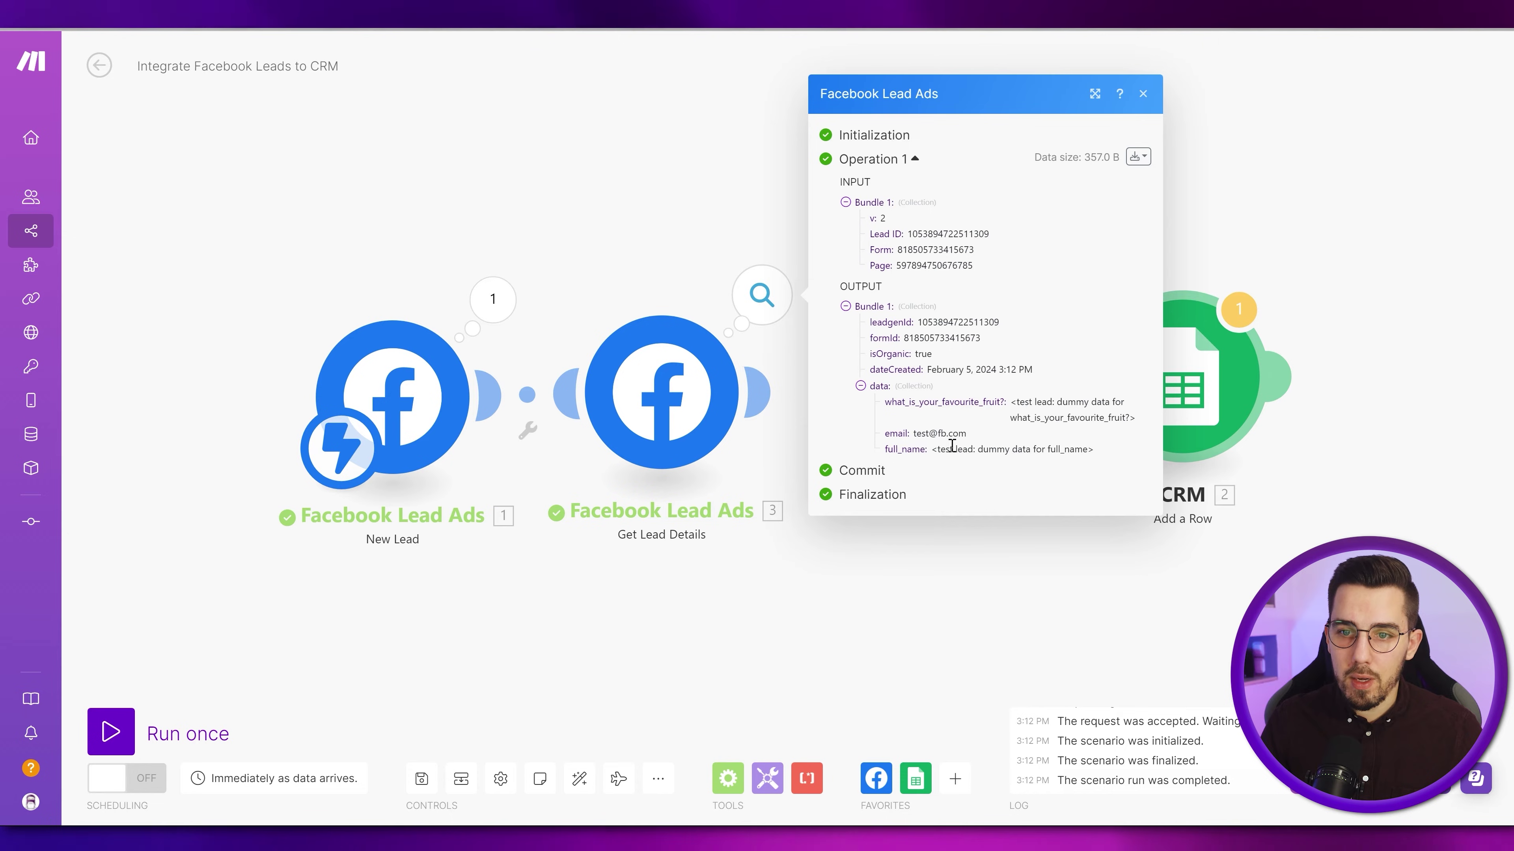
pyautogui.tripleClick(977, 449)
pyautogui.click(1047, 452)
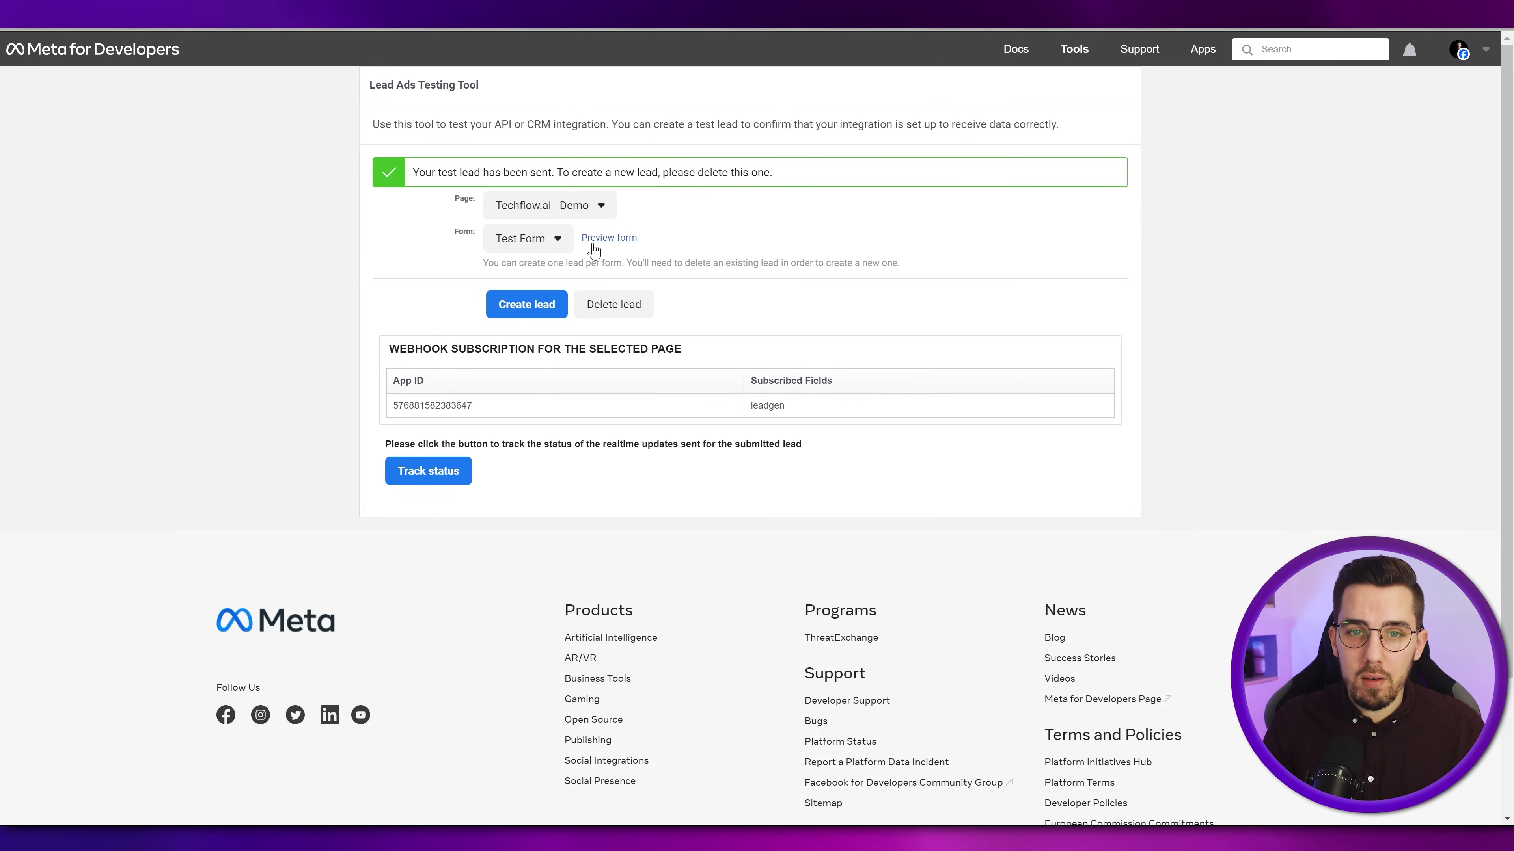
pyautogui.click(596, 240)
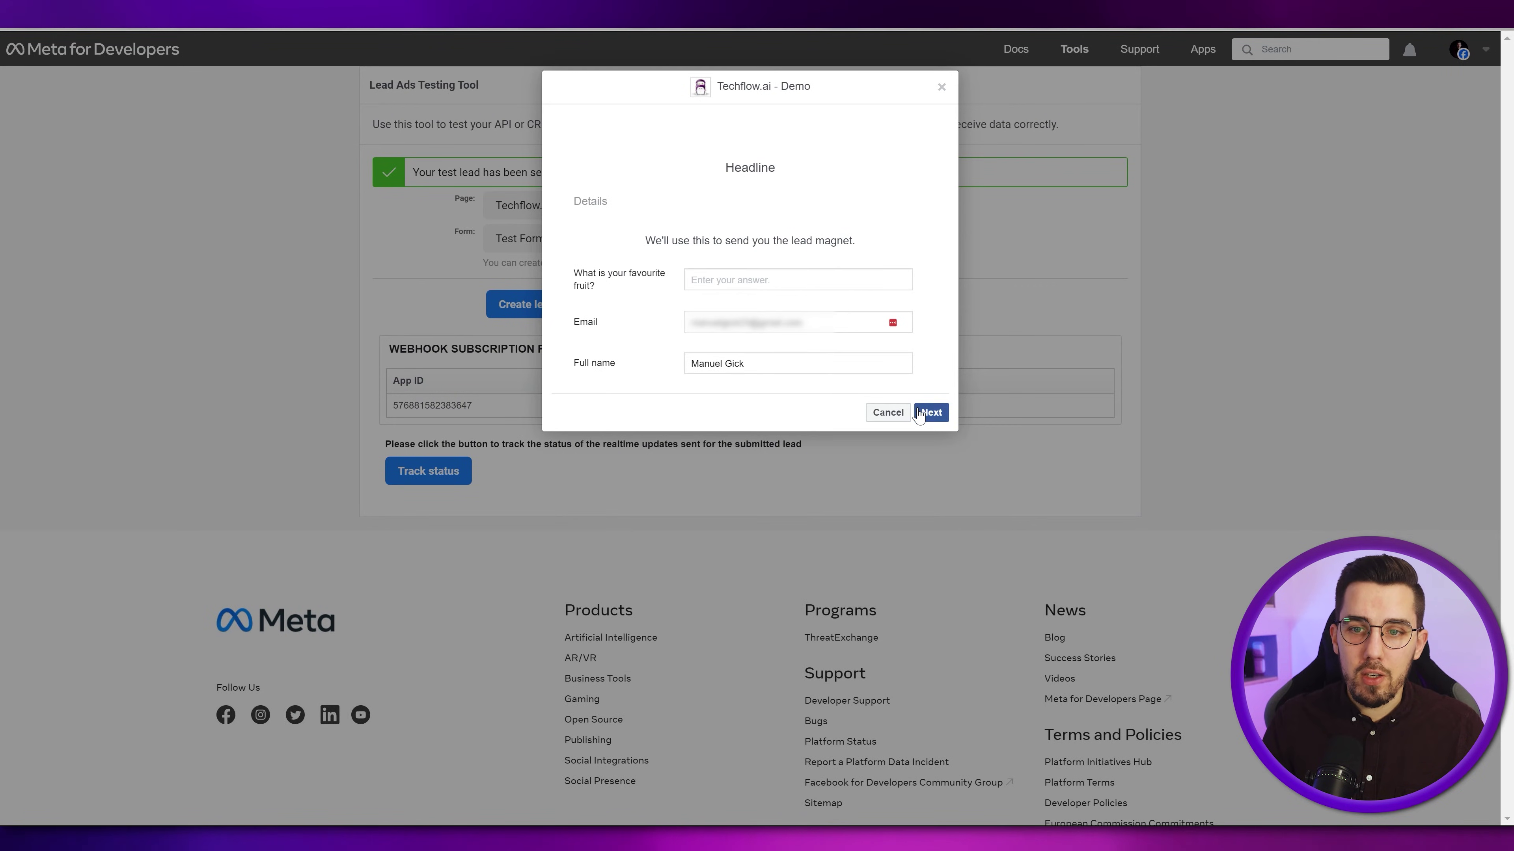
pyautogui.click(887, 413)
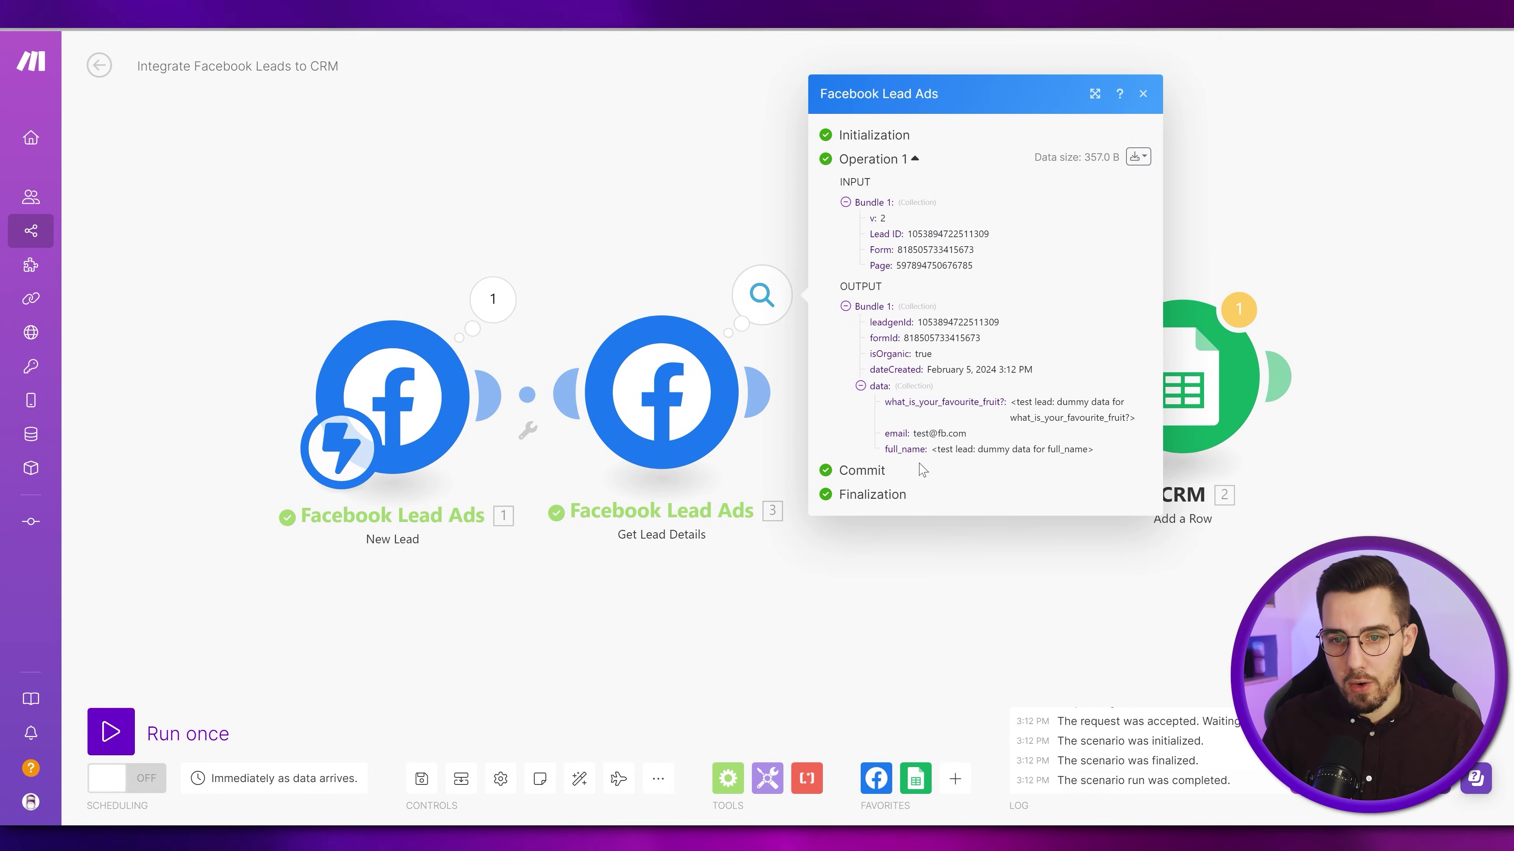
pyautogui.click(790, 383)
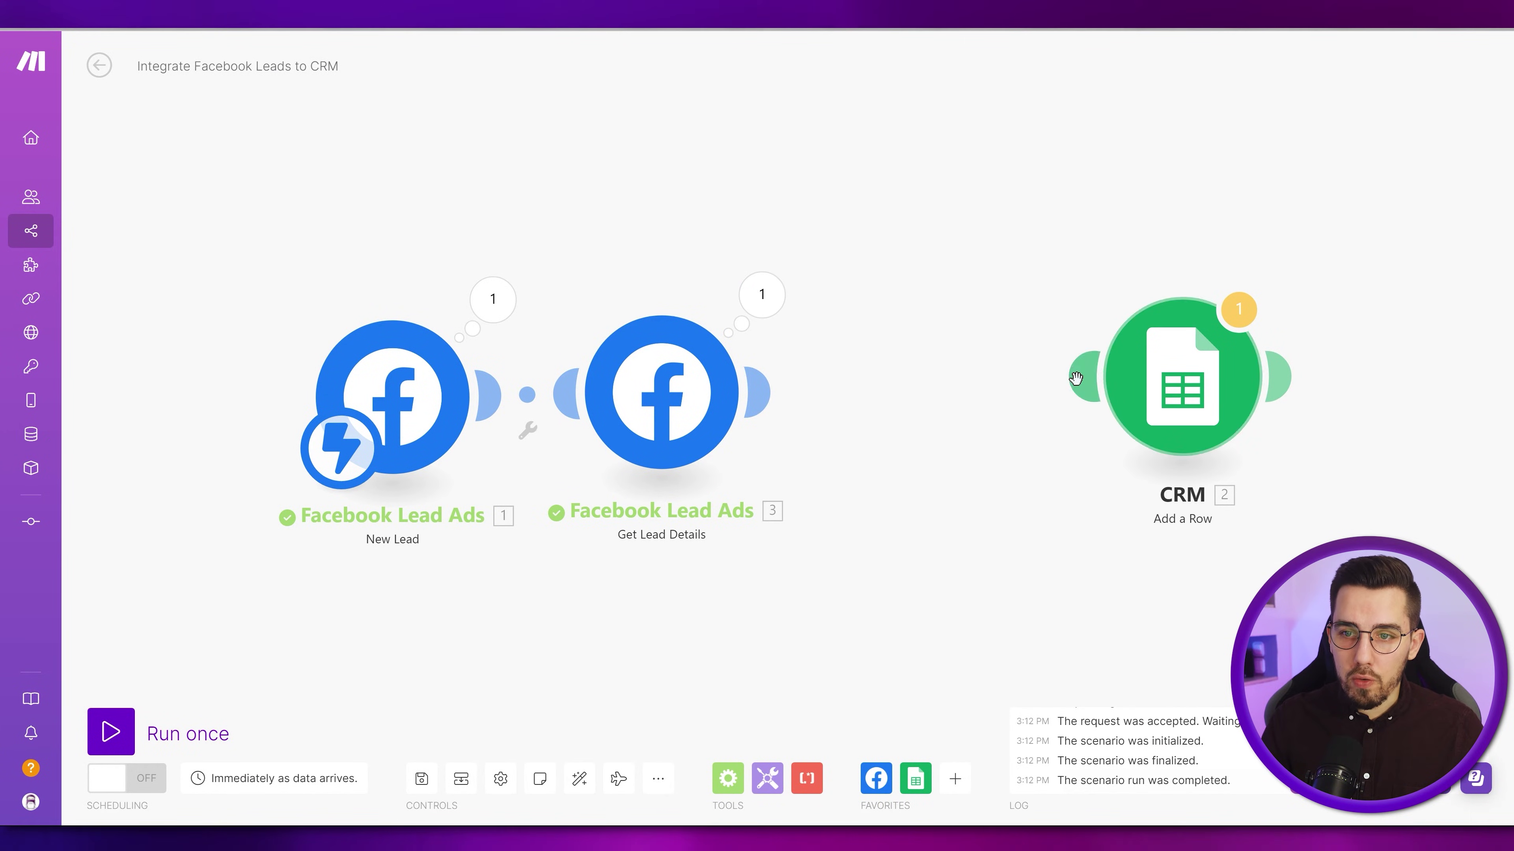
# - Connect Get Lead Details to CRM Add a Row and enter a 'Favourite Fruit' header in C1
pyautogui.moveTo(791, 382); pyautogui.dragTo(977, 391)
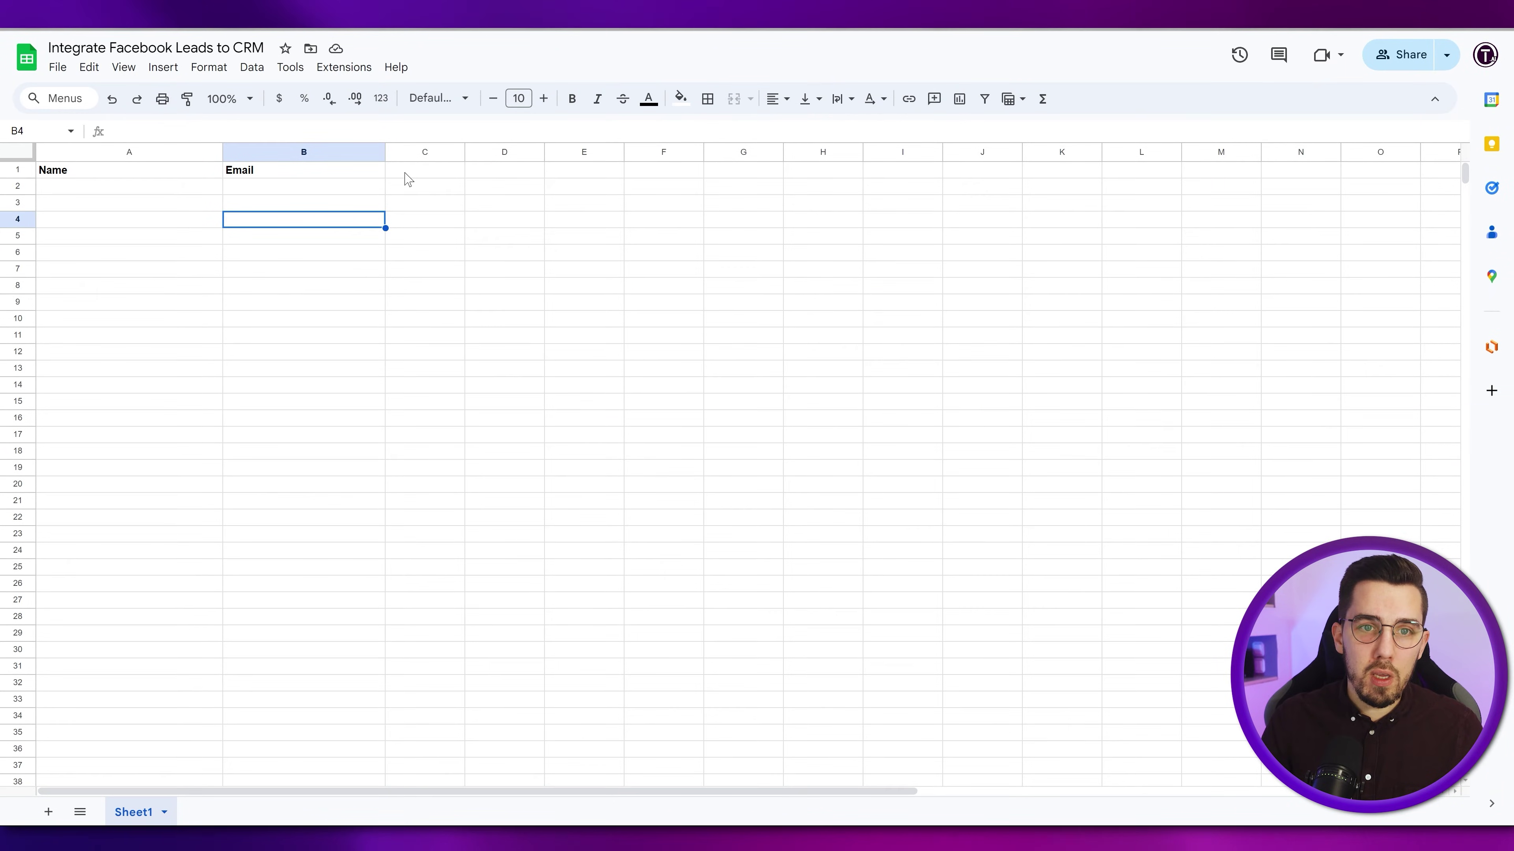
pyautogui.click(425, 175)
pyautogui.write('Favour')
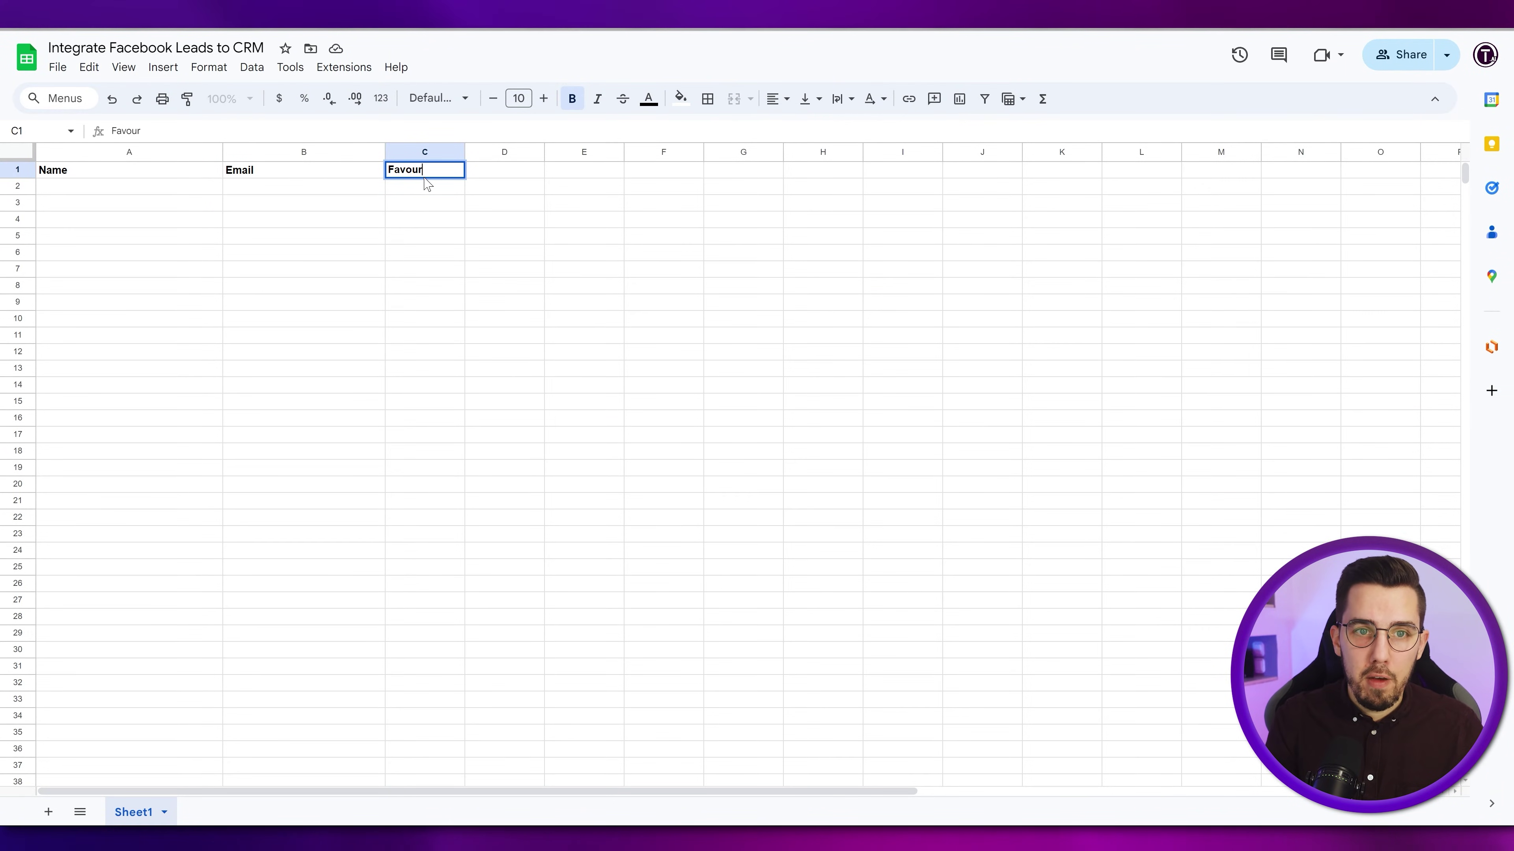
pyautogui.write('ite Fruit')
pyautogui.press('Return')
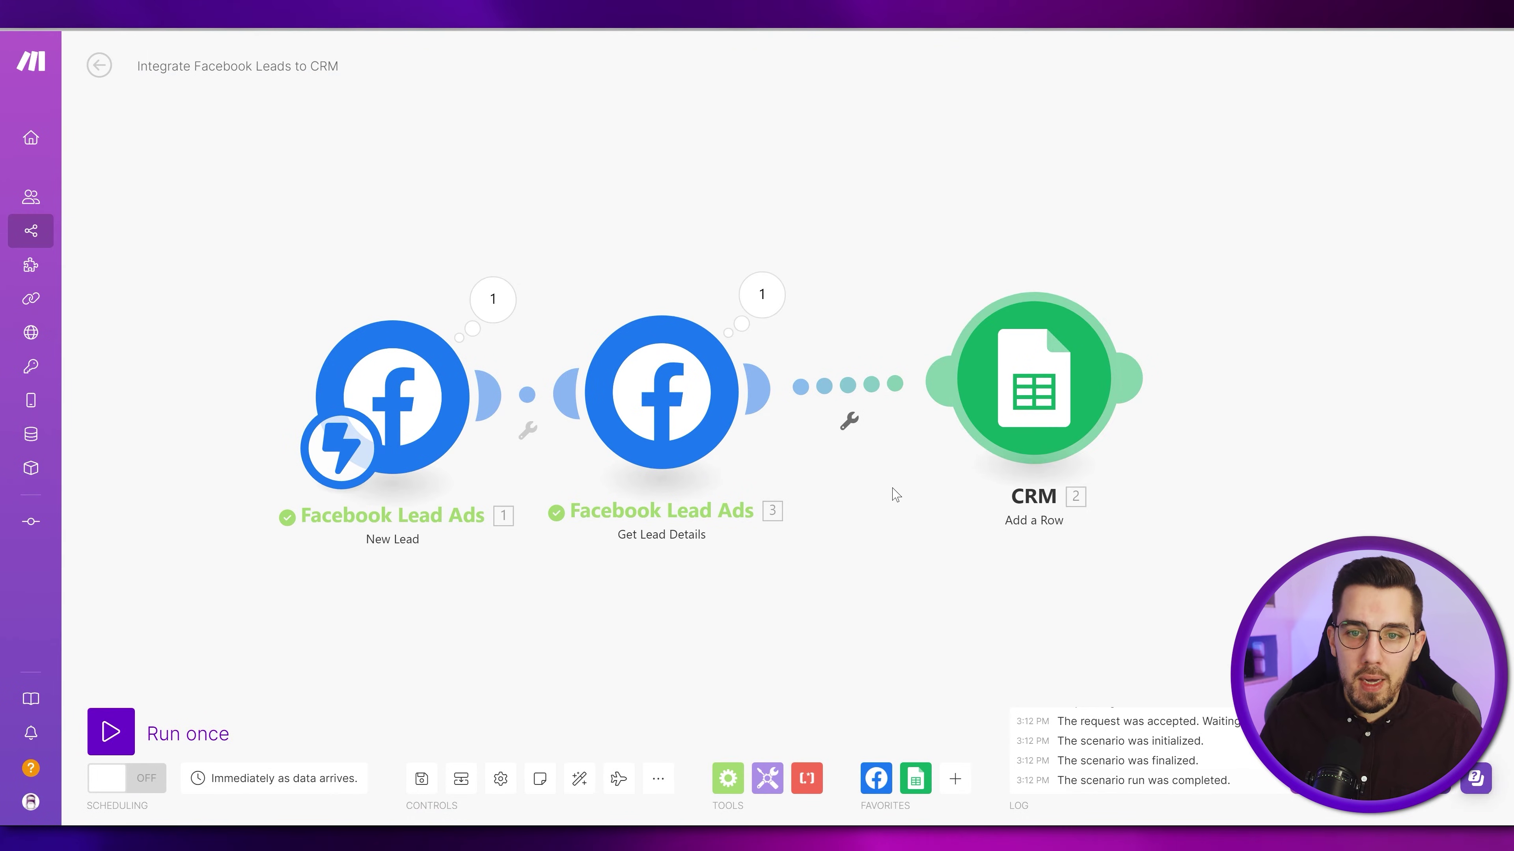
# - Refresh the CRM headers and map full_name, email and what_is_your_favourite_fruit? into Name, Email, Favourite Fruit
pyautogui.click(1050, 394)
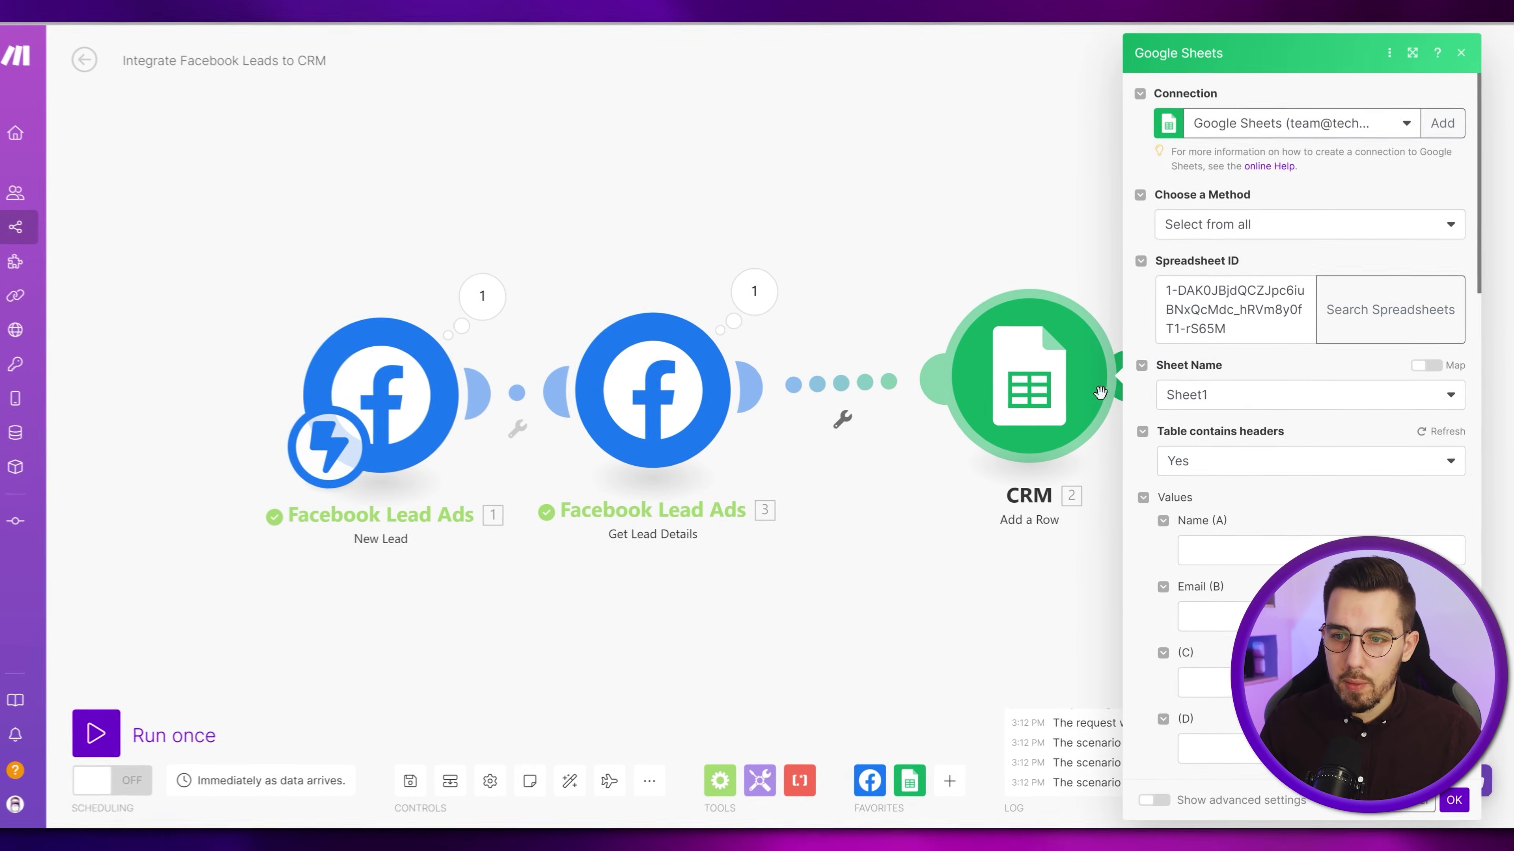
pyautogui.scroll(-2, 1261, 486)
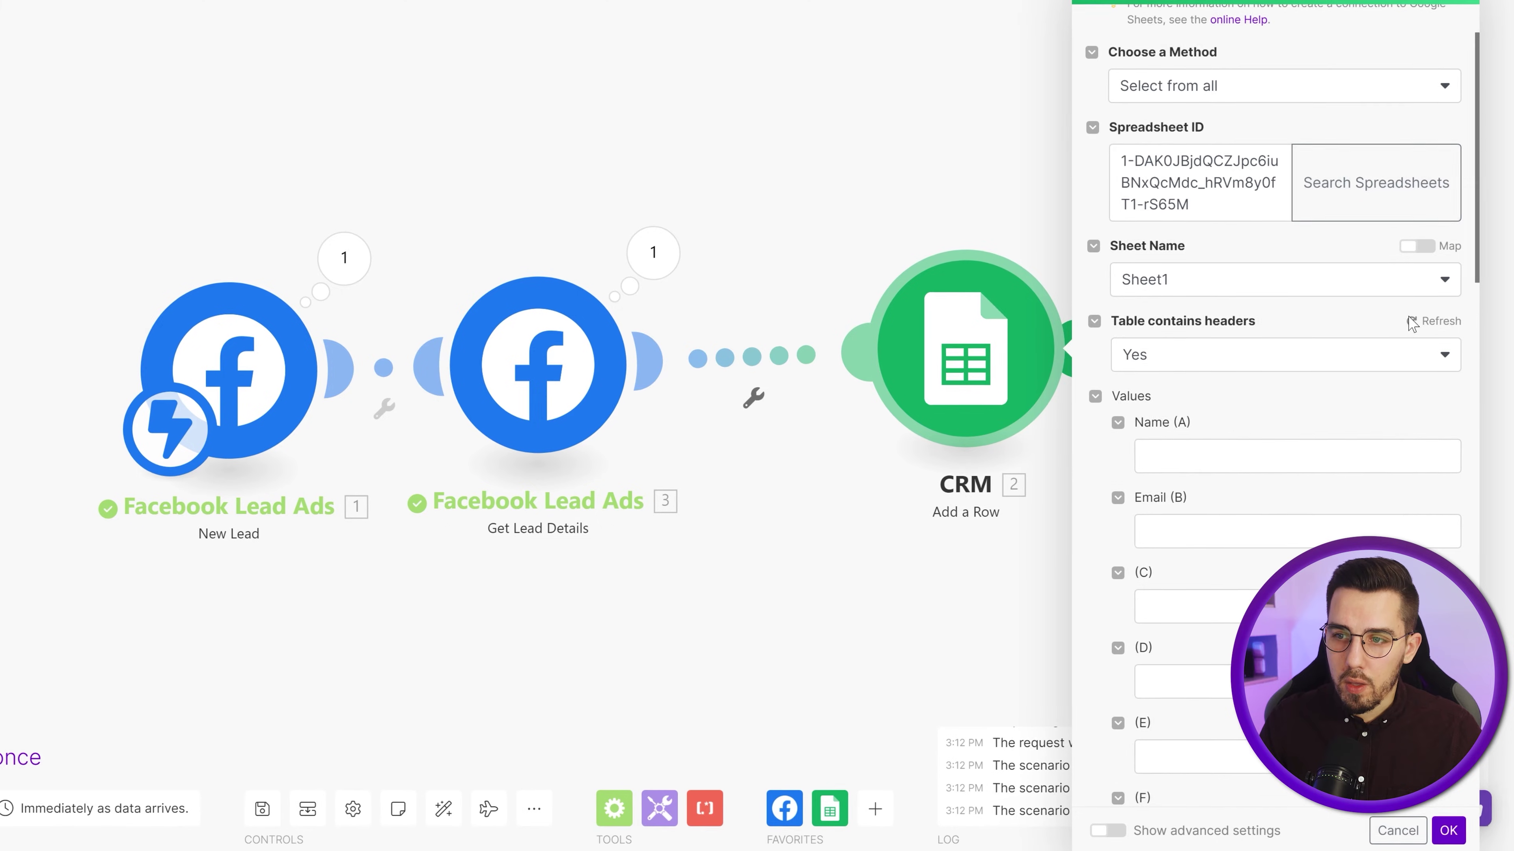
pyautogui.click(1436, 321)
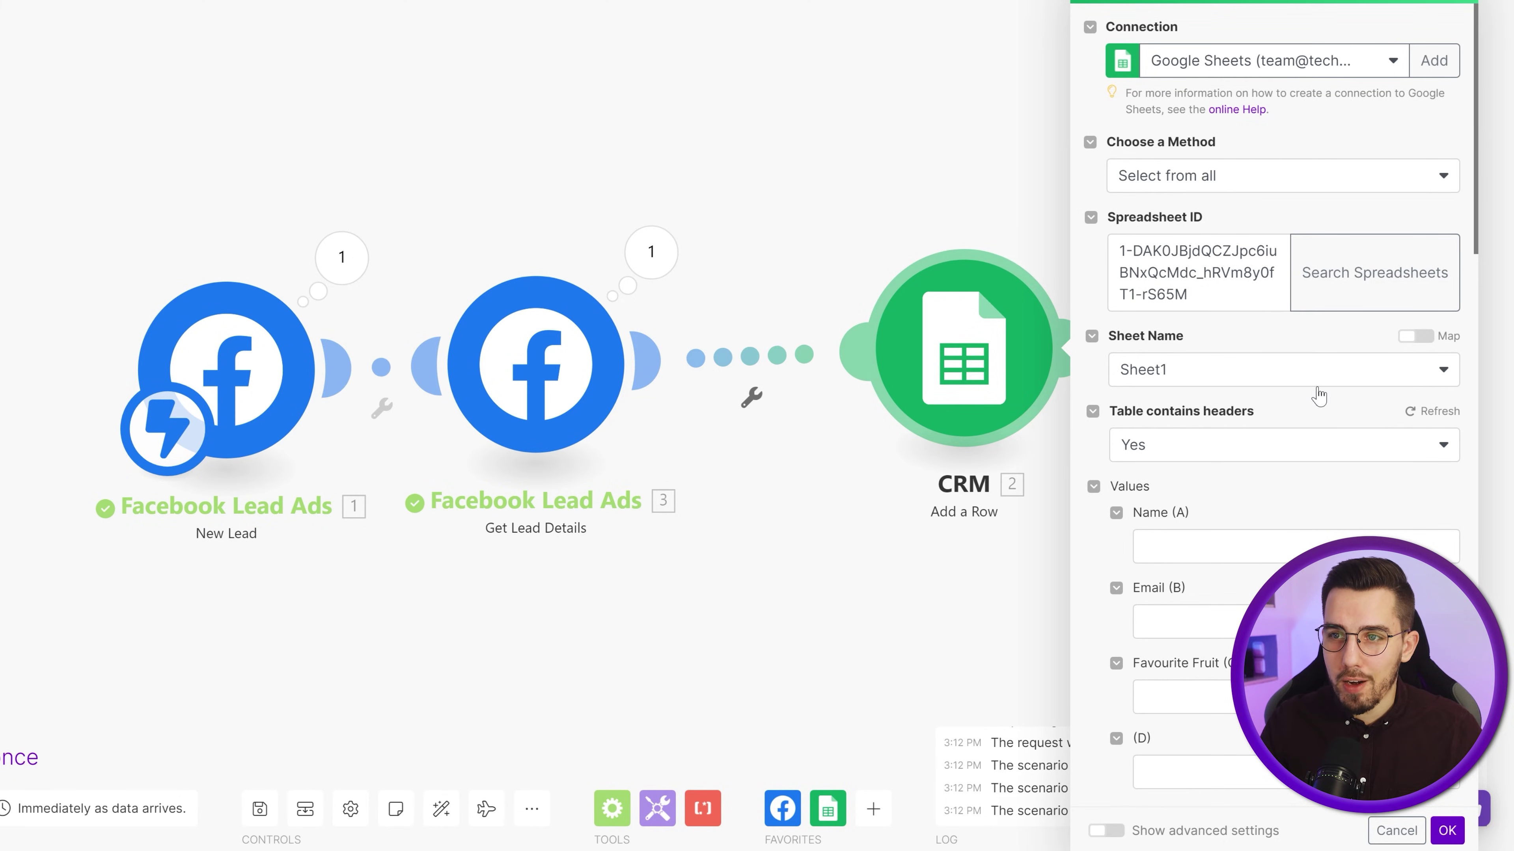
pyautogui.scroll(-3, 1305, 398)
pyautogui.click(1202, 376)
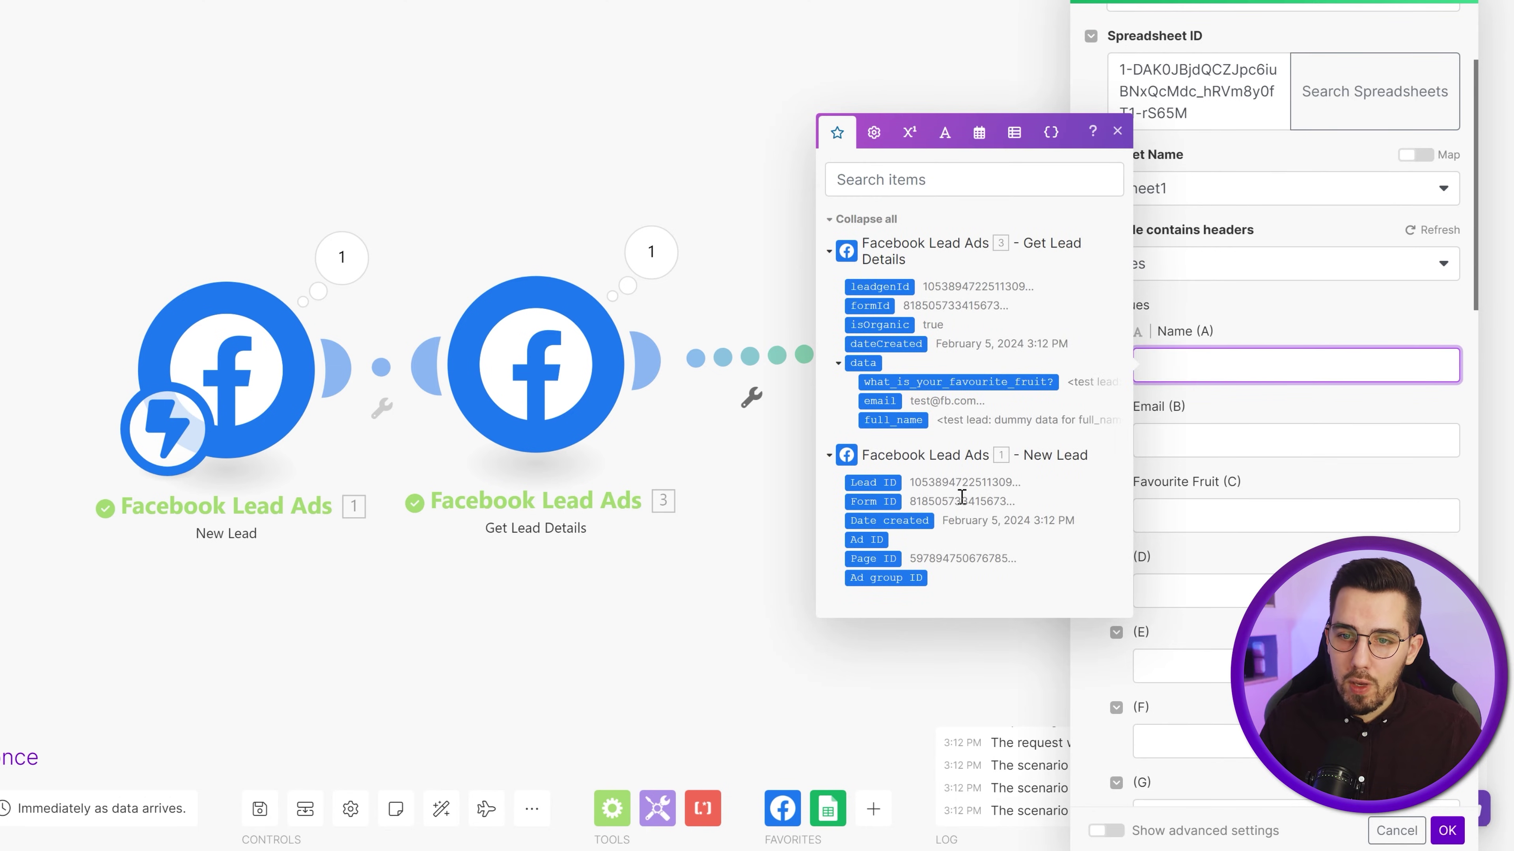
pyautogui.click(1082, 425)
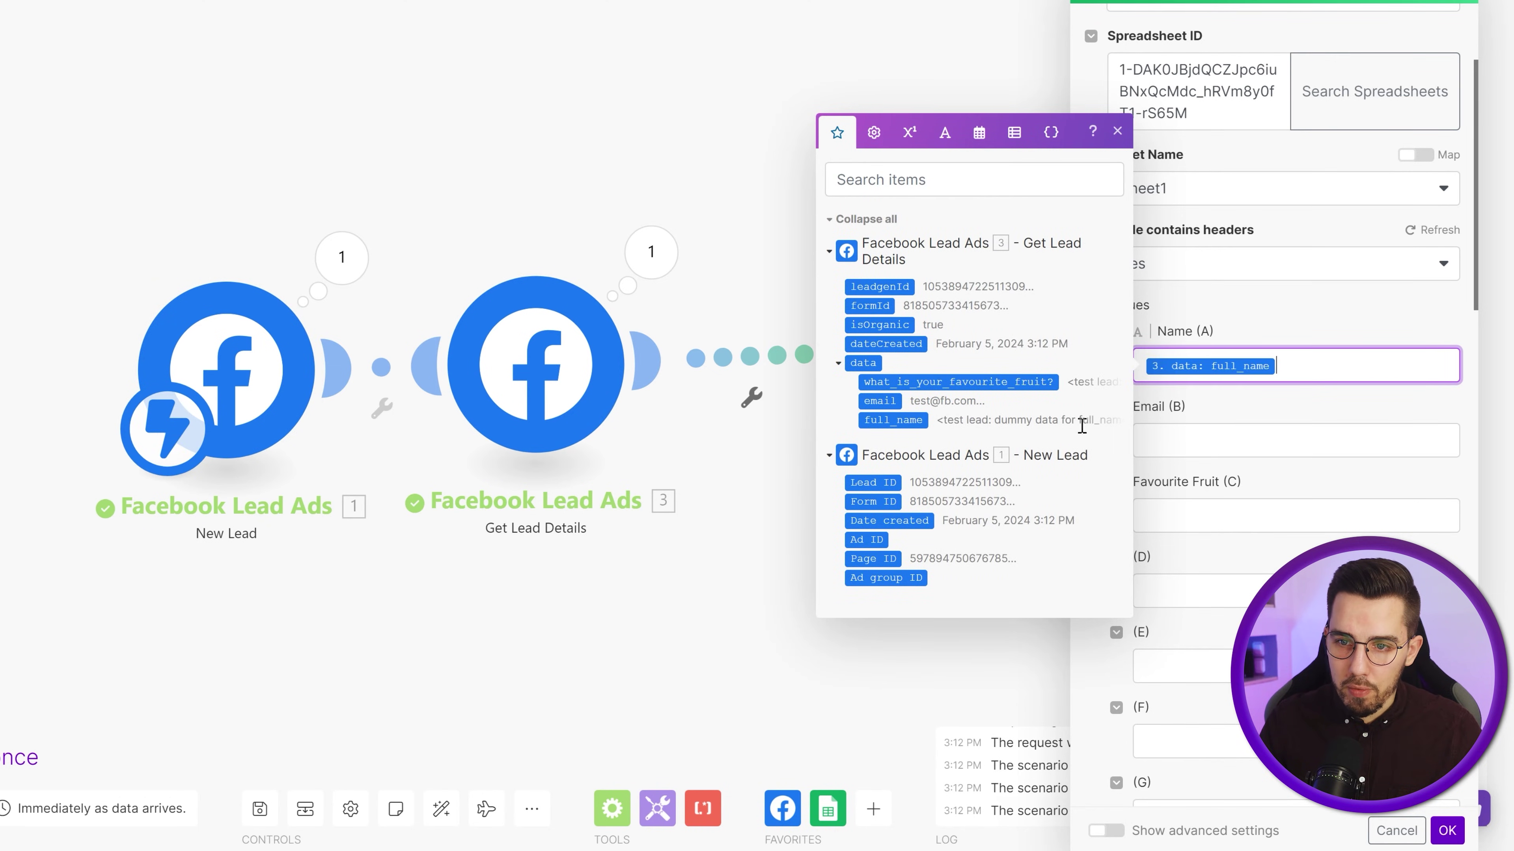
pyautogui.click(1154, 451)
pyautogui.click(879, 477)
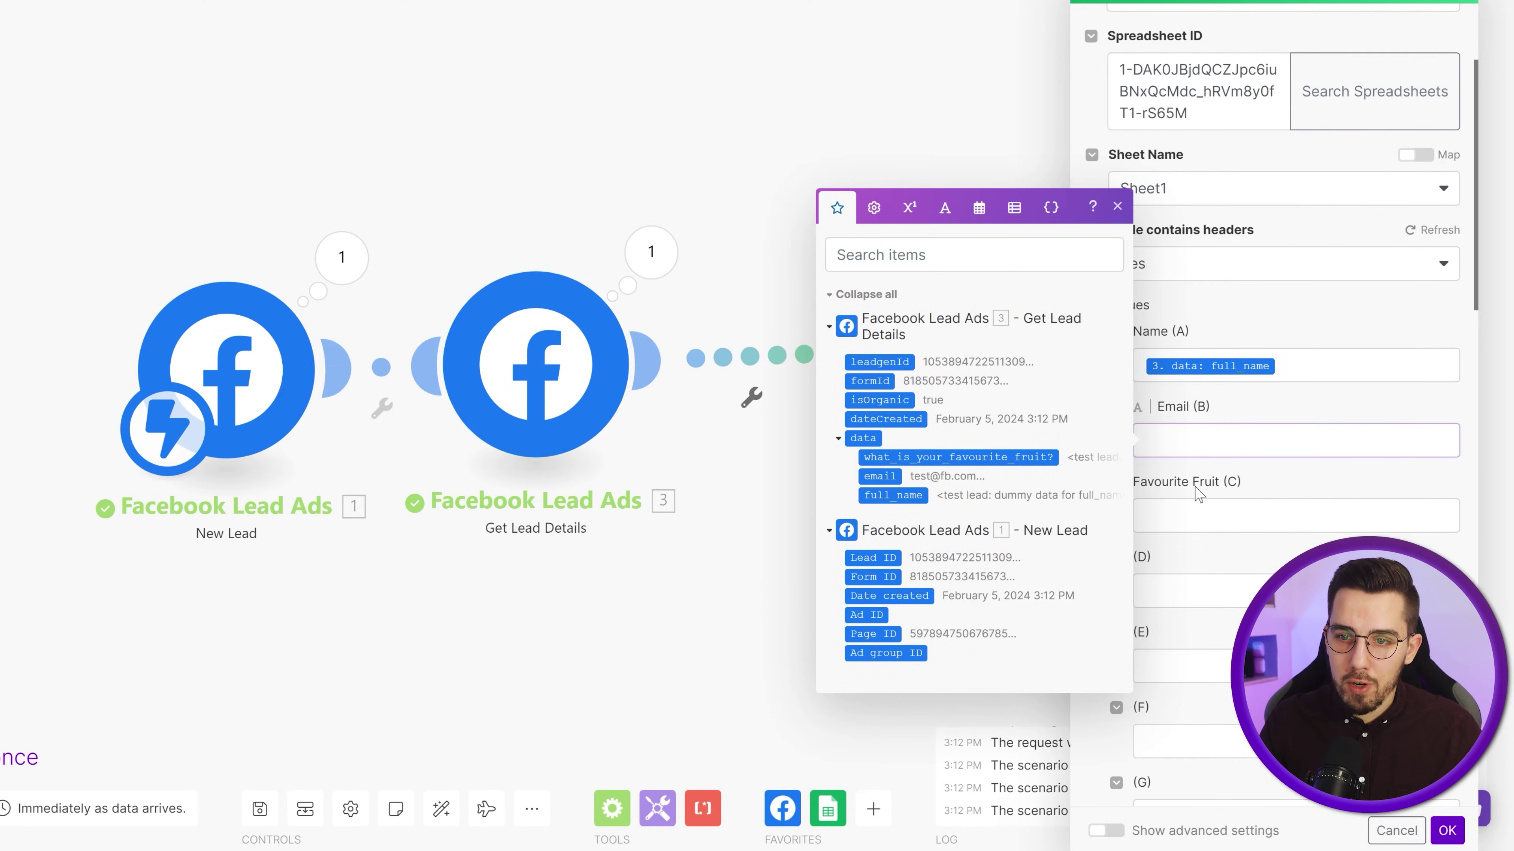
pyautogui.click(1204, 514)
pyautogui.click(905, 532)
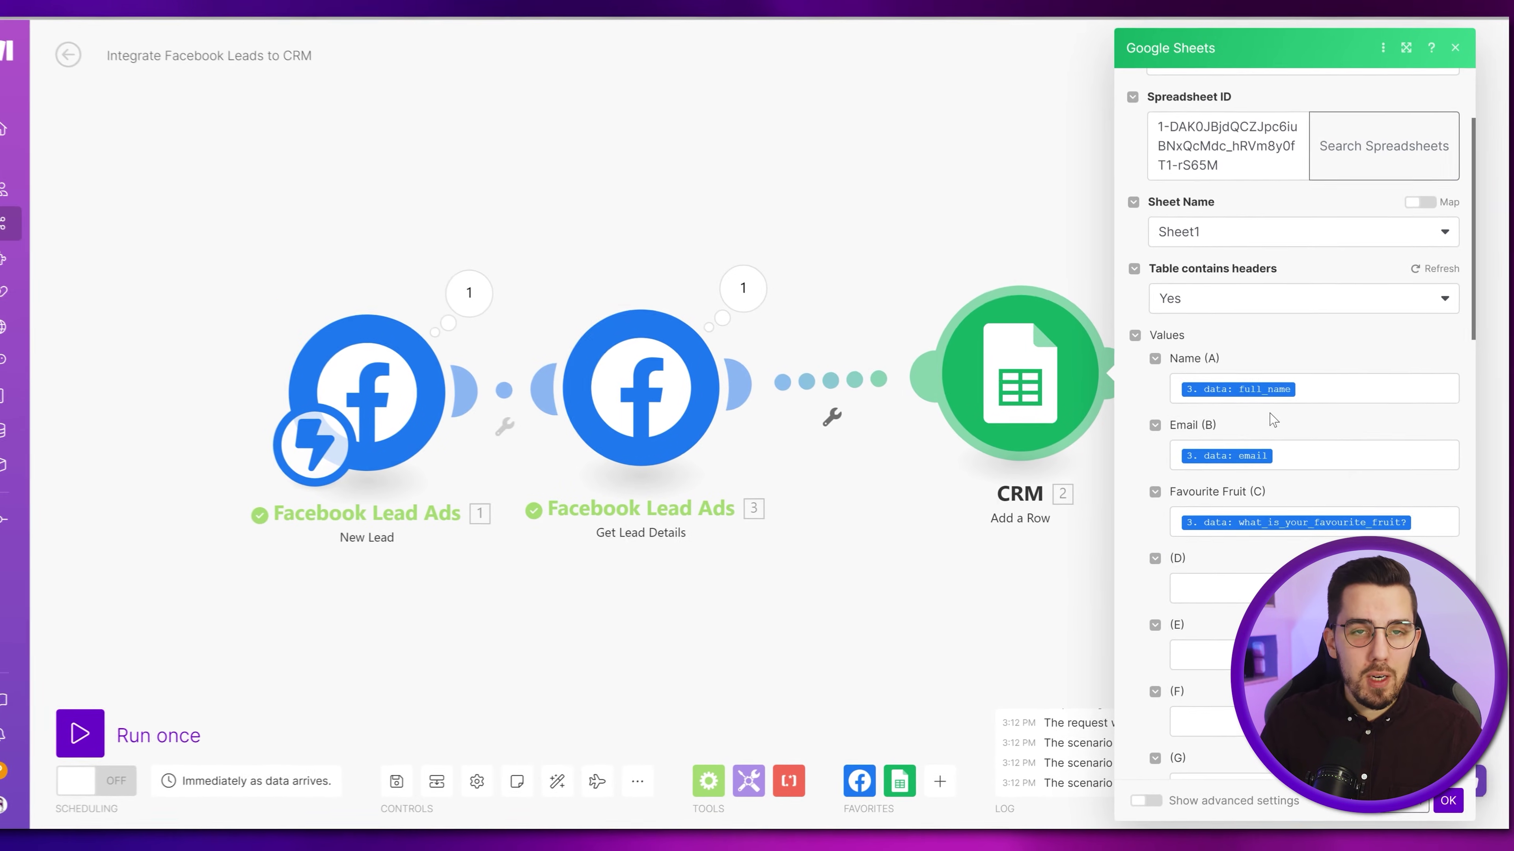
pyautogui.click(1454, 797)
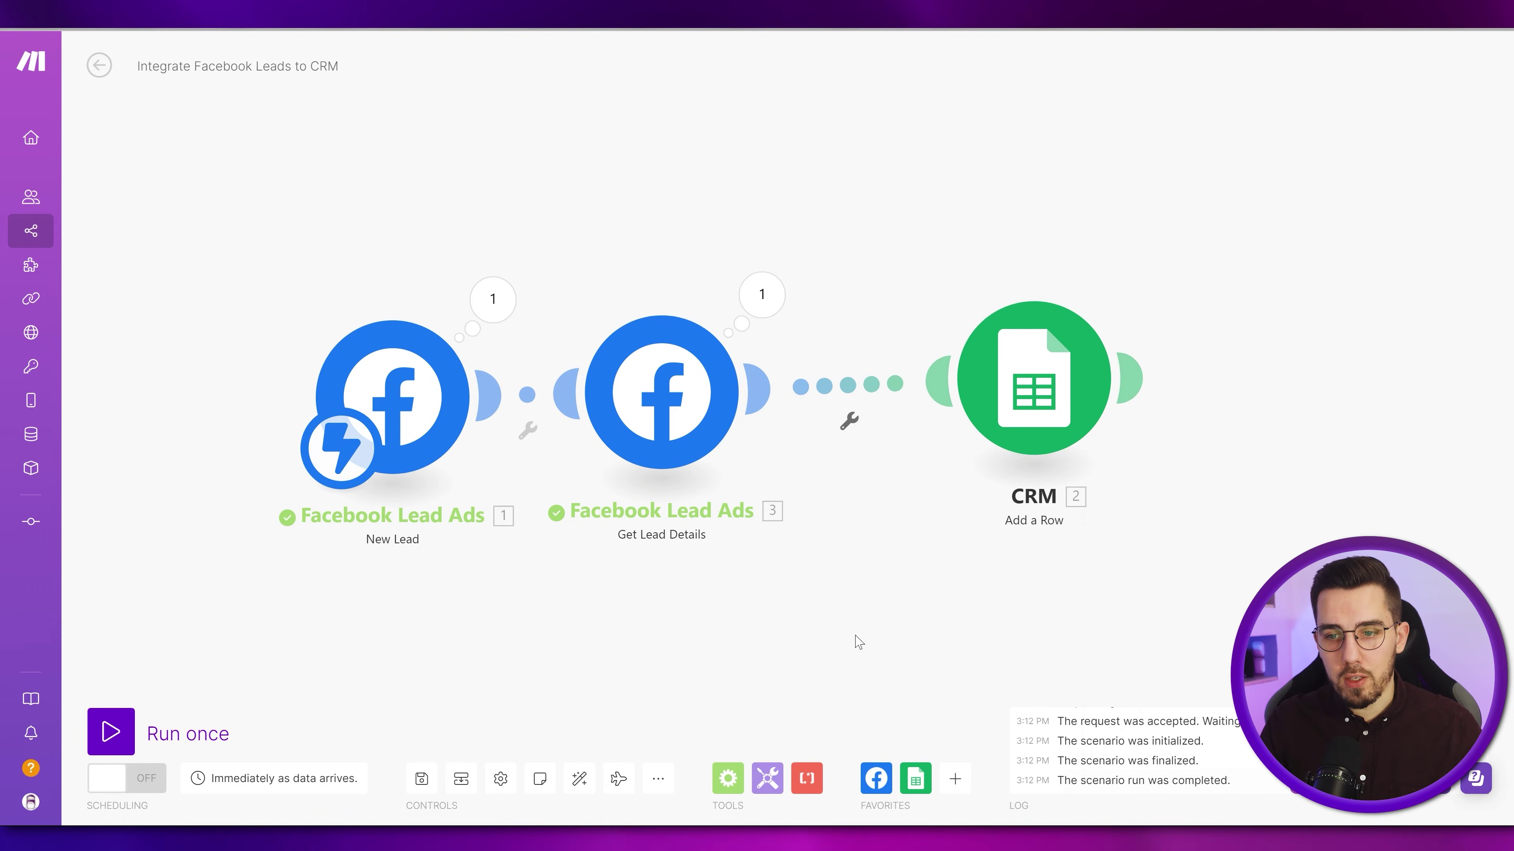
# - Save the scenario, run it once, and delete the earlier test lead in the testing tool
pyautogui.click(422, 779)
pyautogui.click(111, 732)
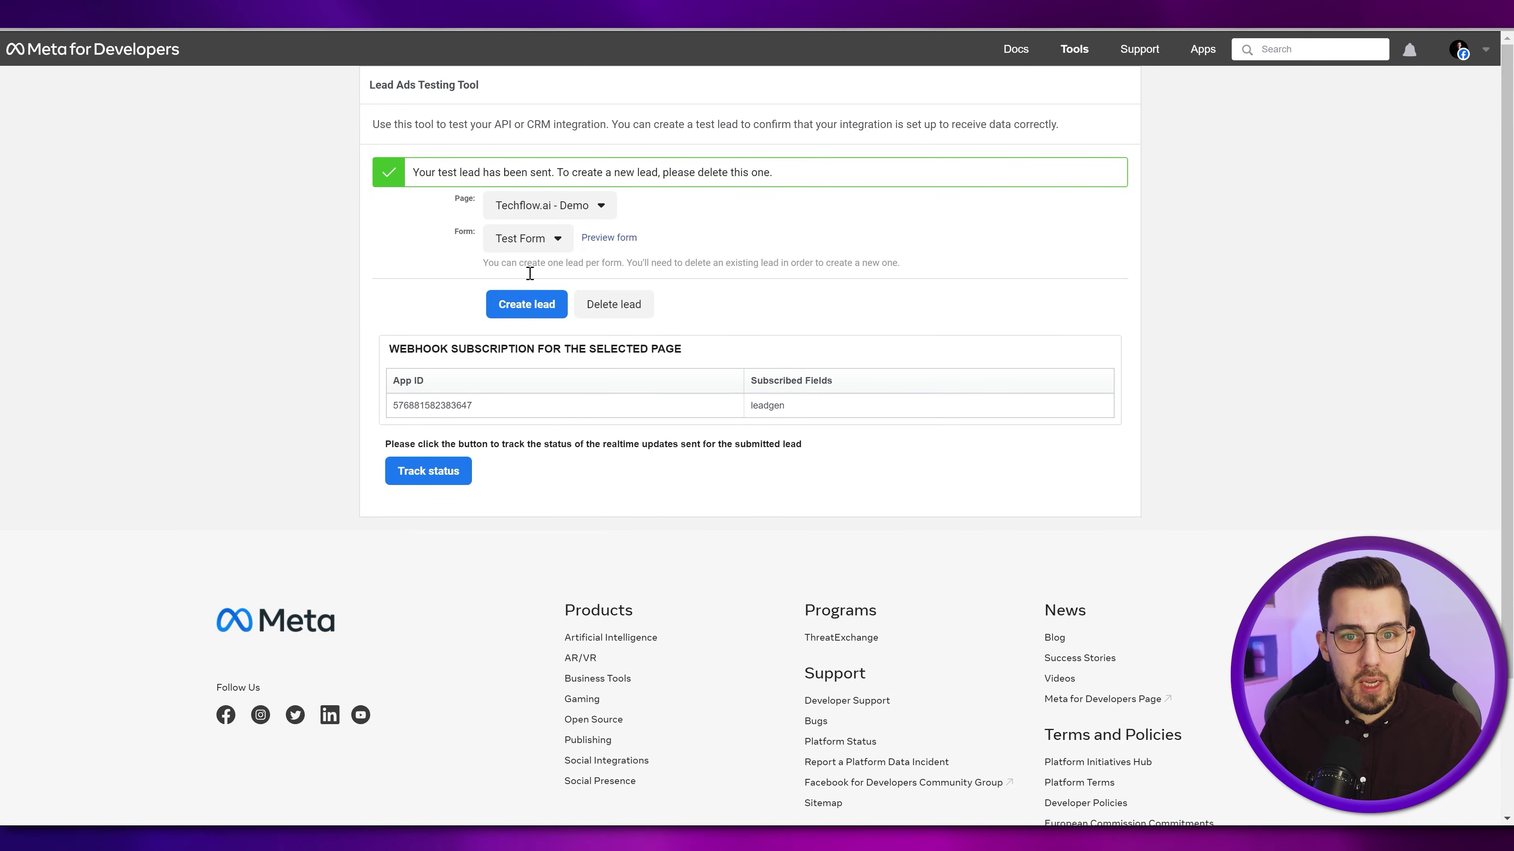
pyautogui.click(639, 298)
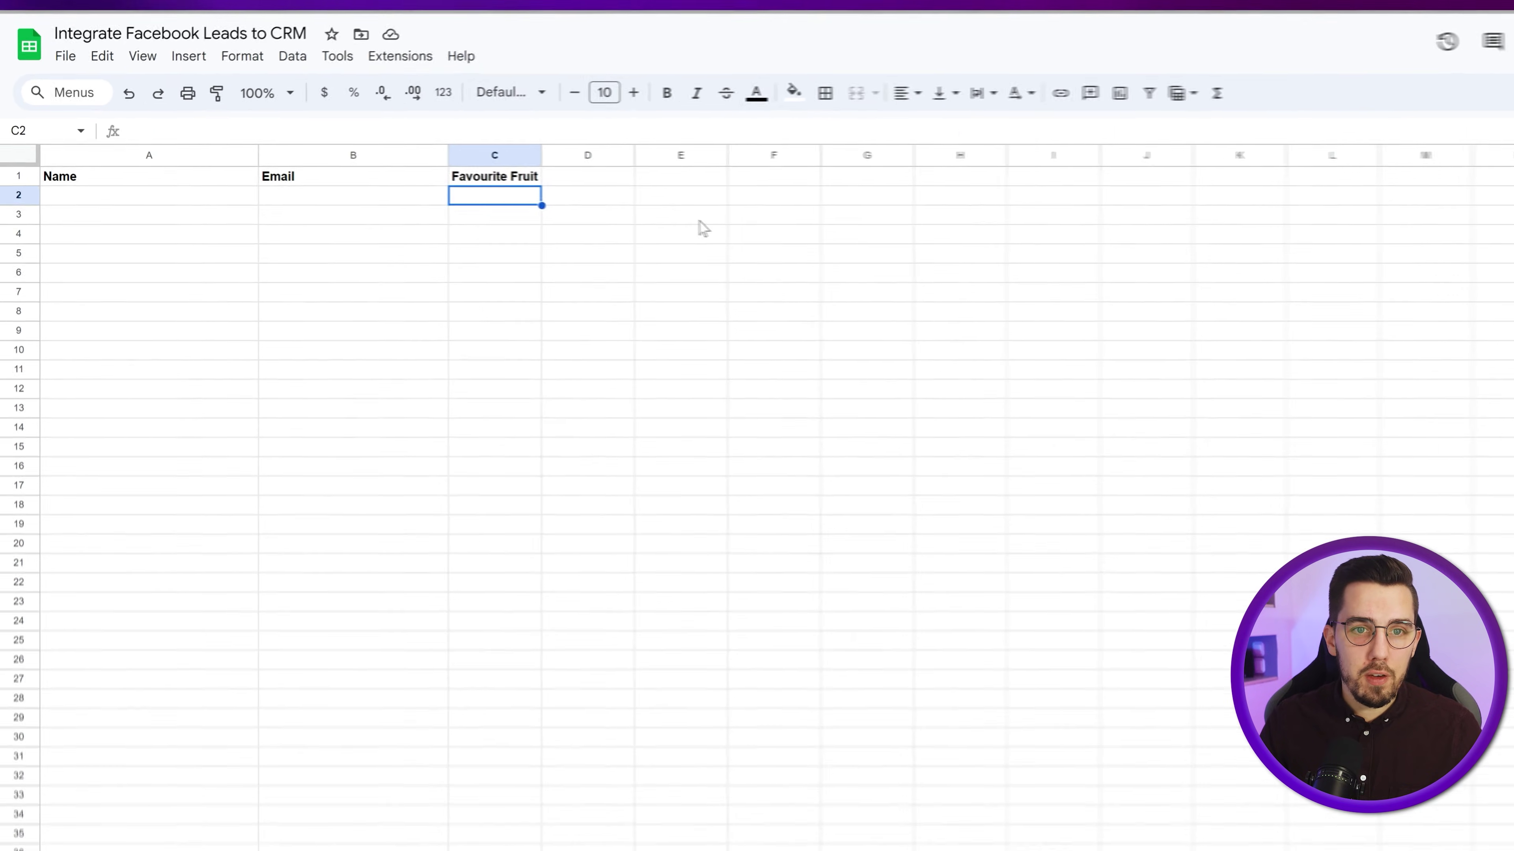
pyautogui.click(699, 219)
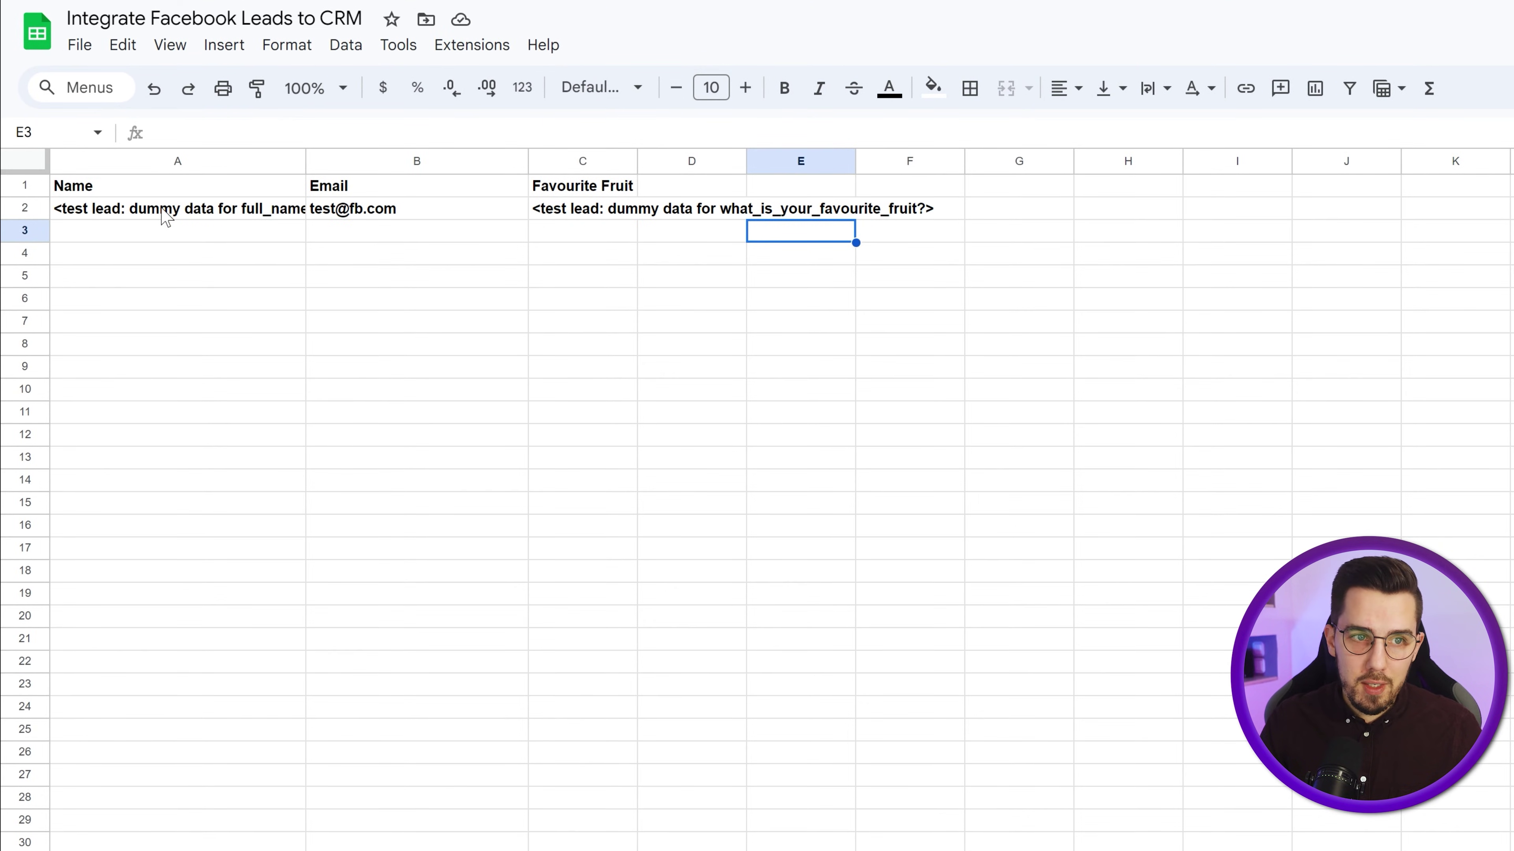
# - Select row 2 and turn off bold so only the header row stays bold
pyautogui.click(387, 211)
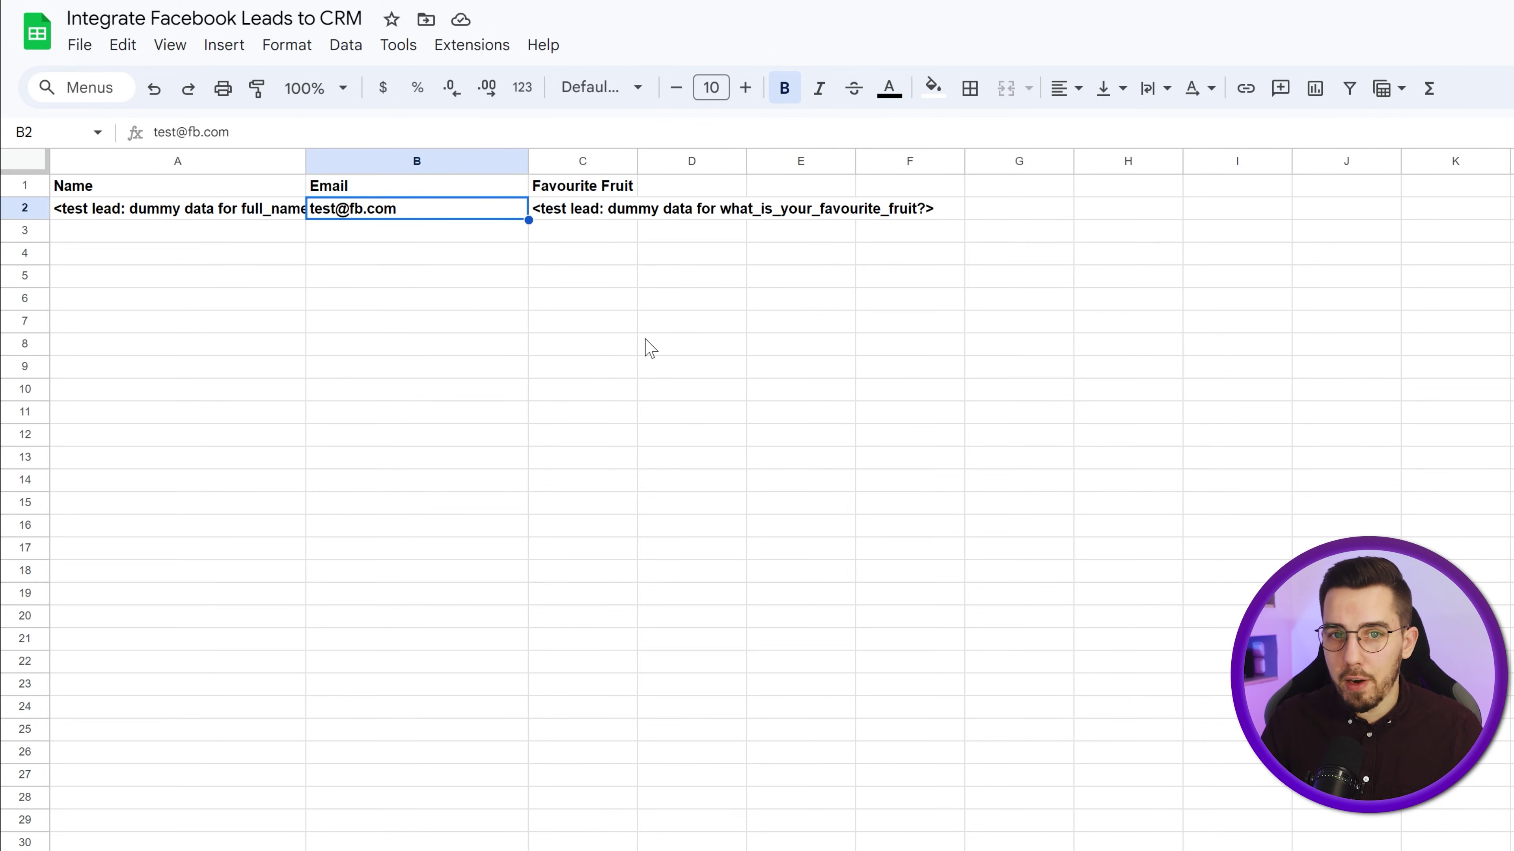
pyautogui.click(30, 211)
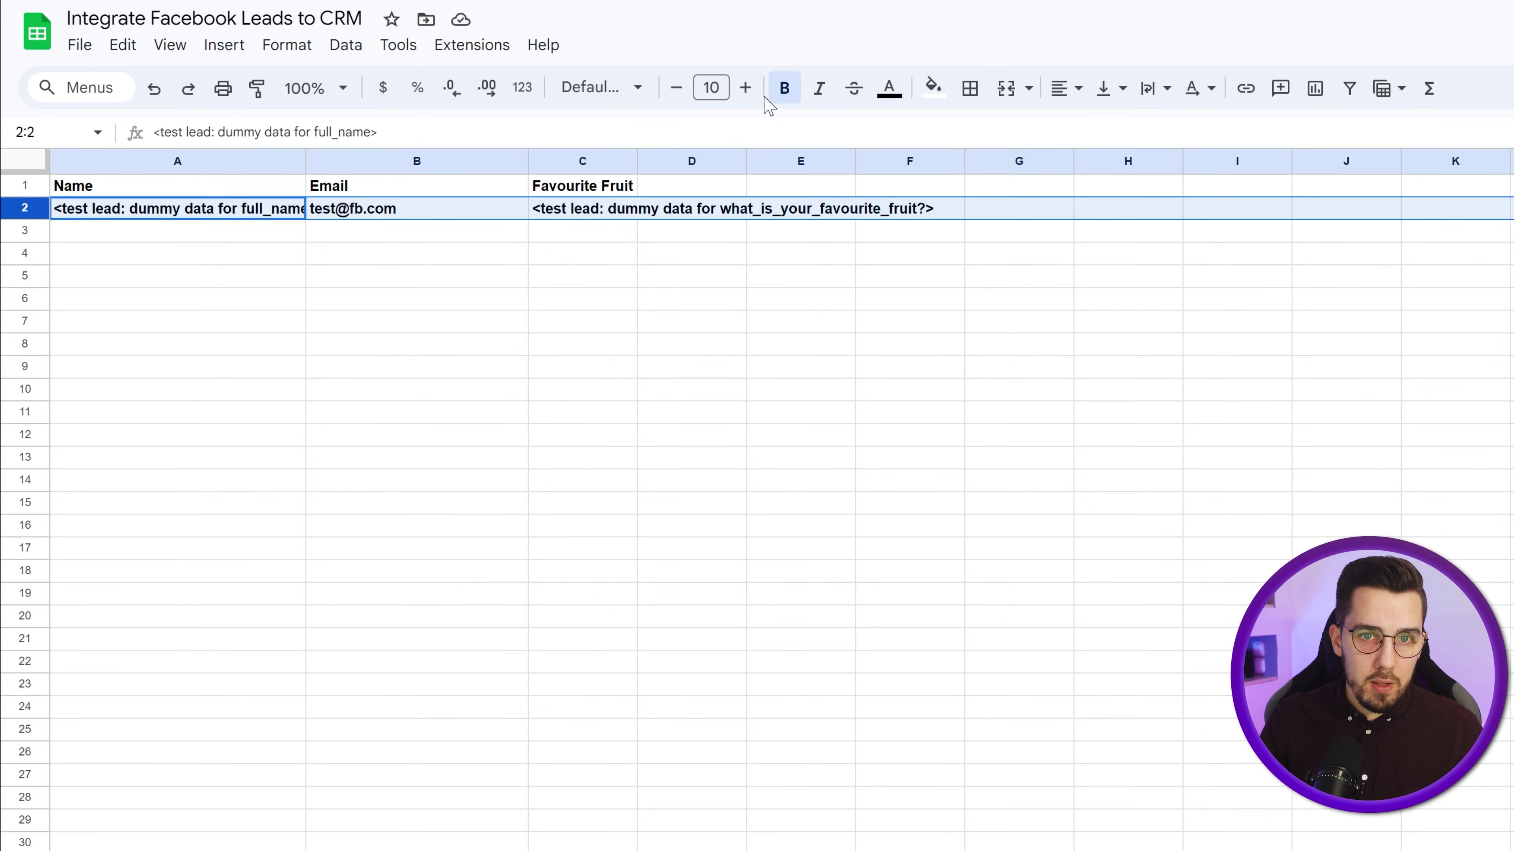
pyautogui.click(784, 90)
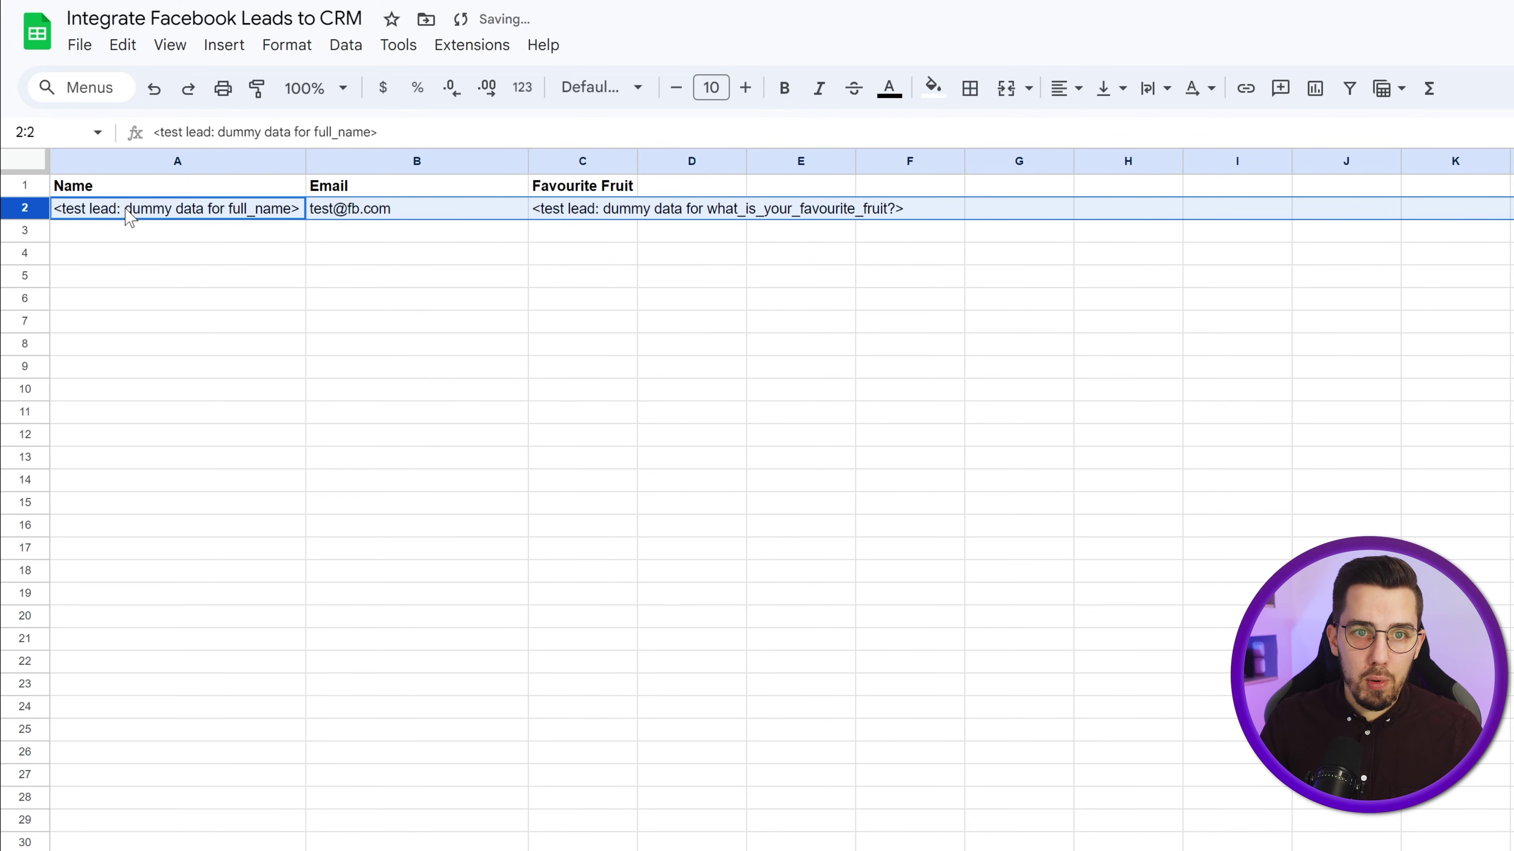
pyautogui.click(88, 191)
pyautogui.click(668, 234)
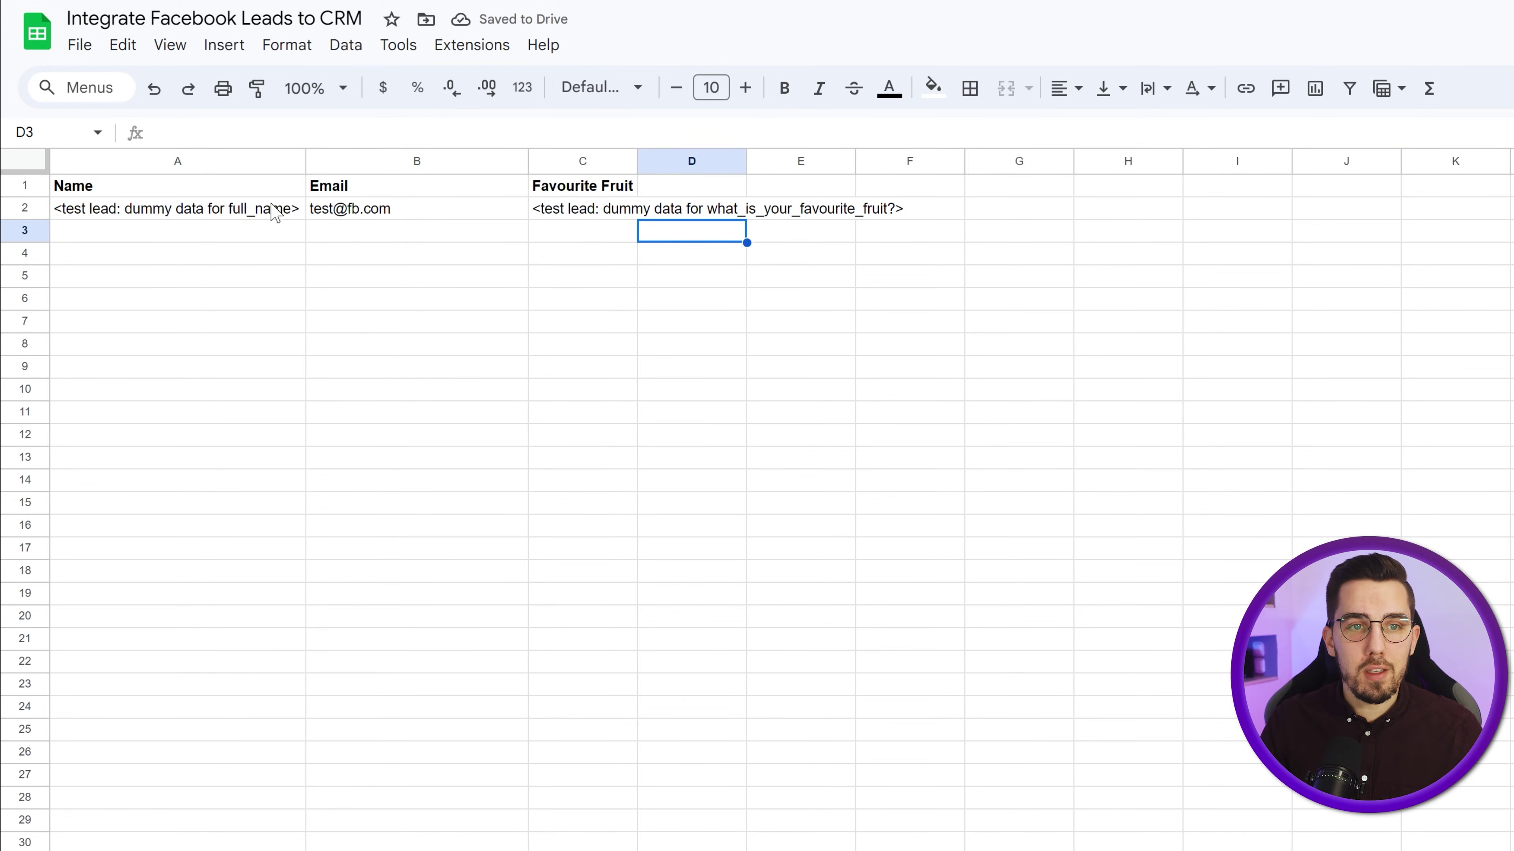
# - Check the Name column cells, then delete the previous test lead in the testing tool
pyautogui.click(241, 194)
pyautogui.click(234, 214)
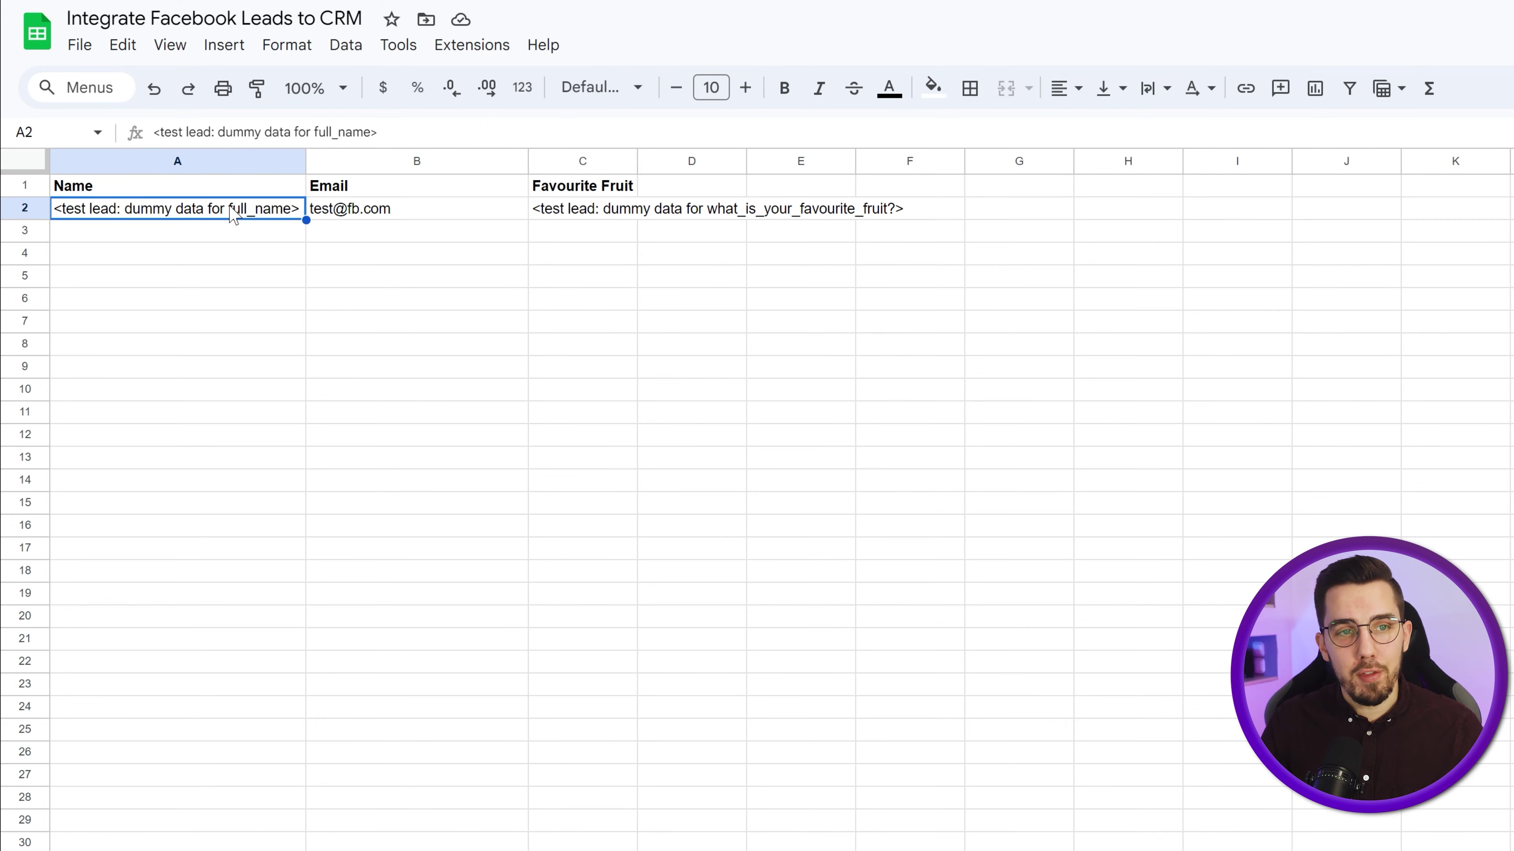
pyautogui.click(239, 236)
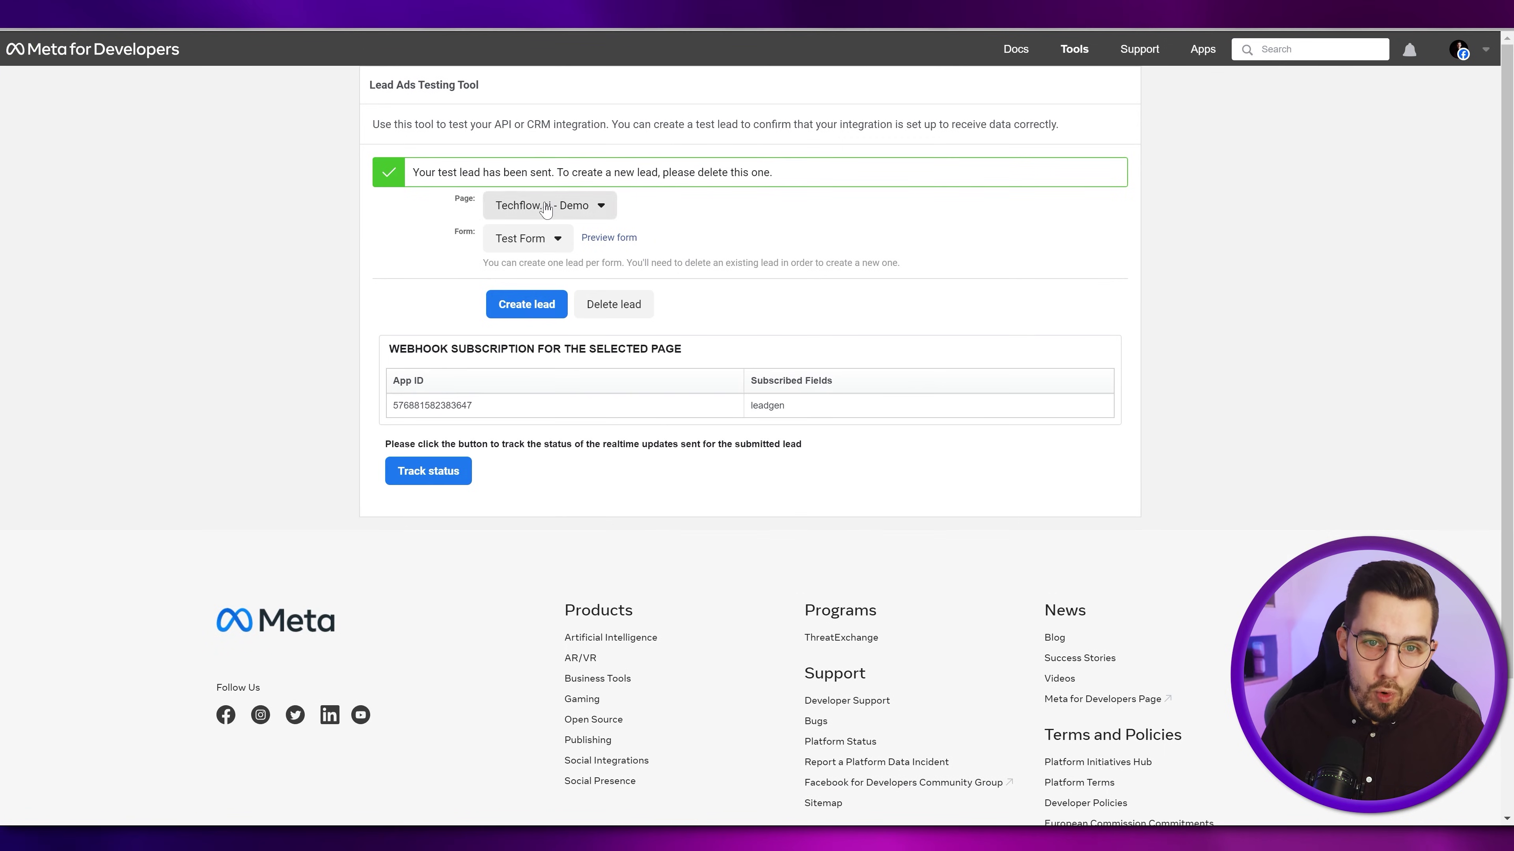
pyautogui.click(614, 305)
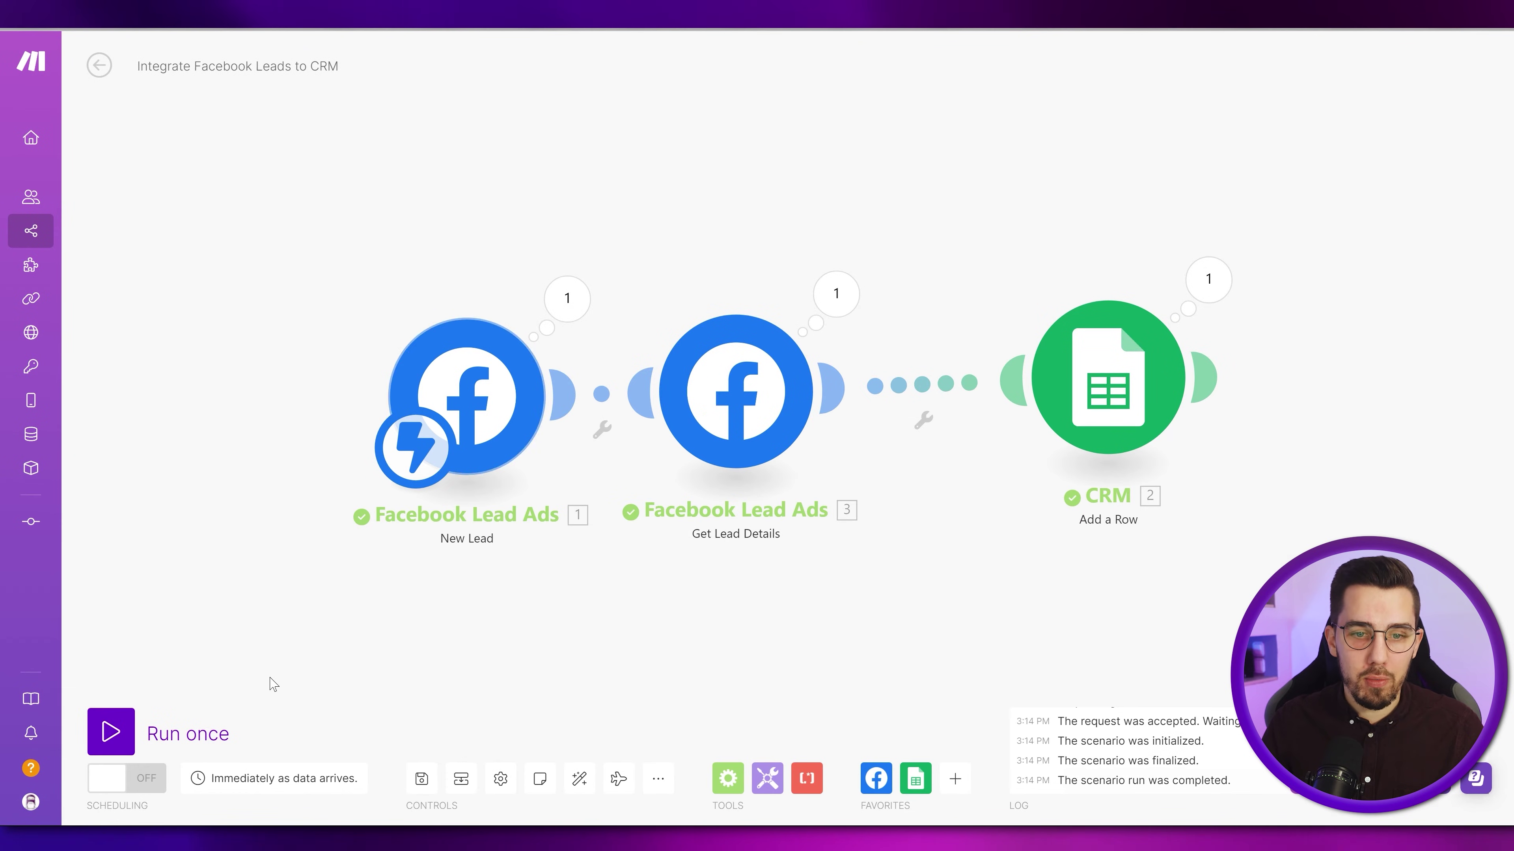
# - Run the scenario once and submit a preview-form lead answering 'Apple' with an email address
pyautogui.click(111, 732)
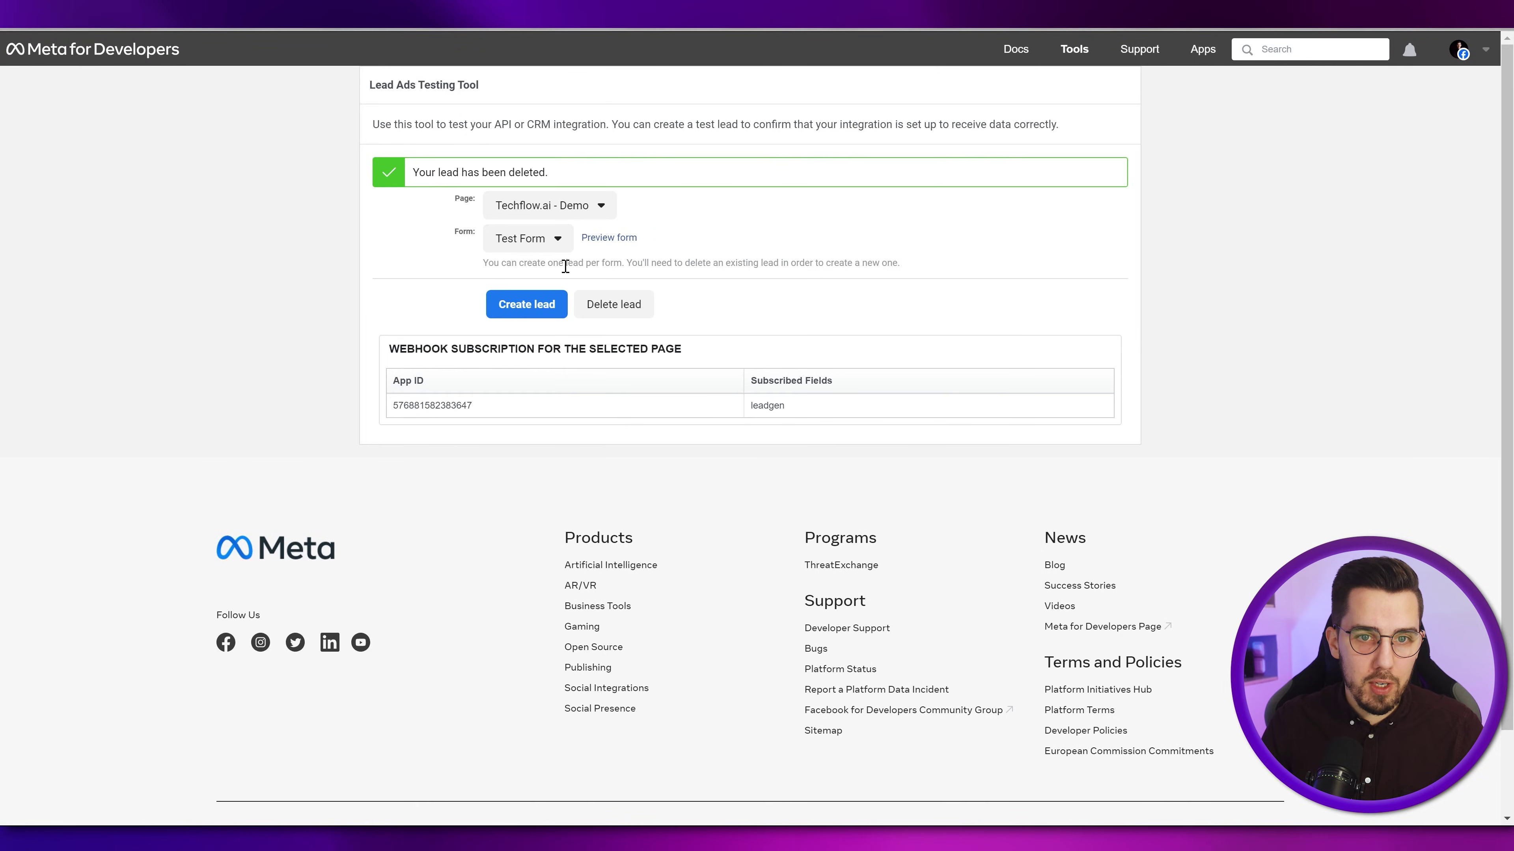
pyautogui.click(620, 239)
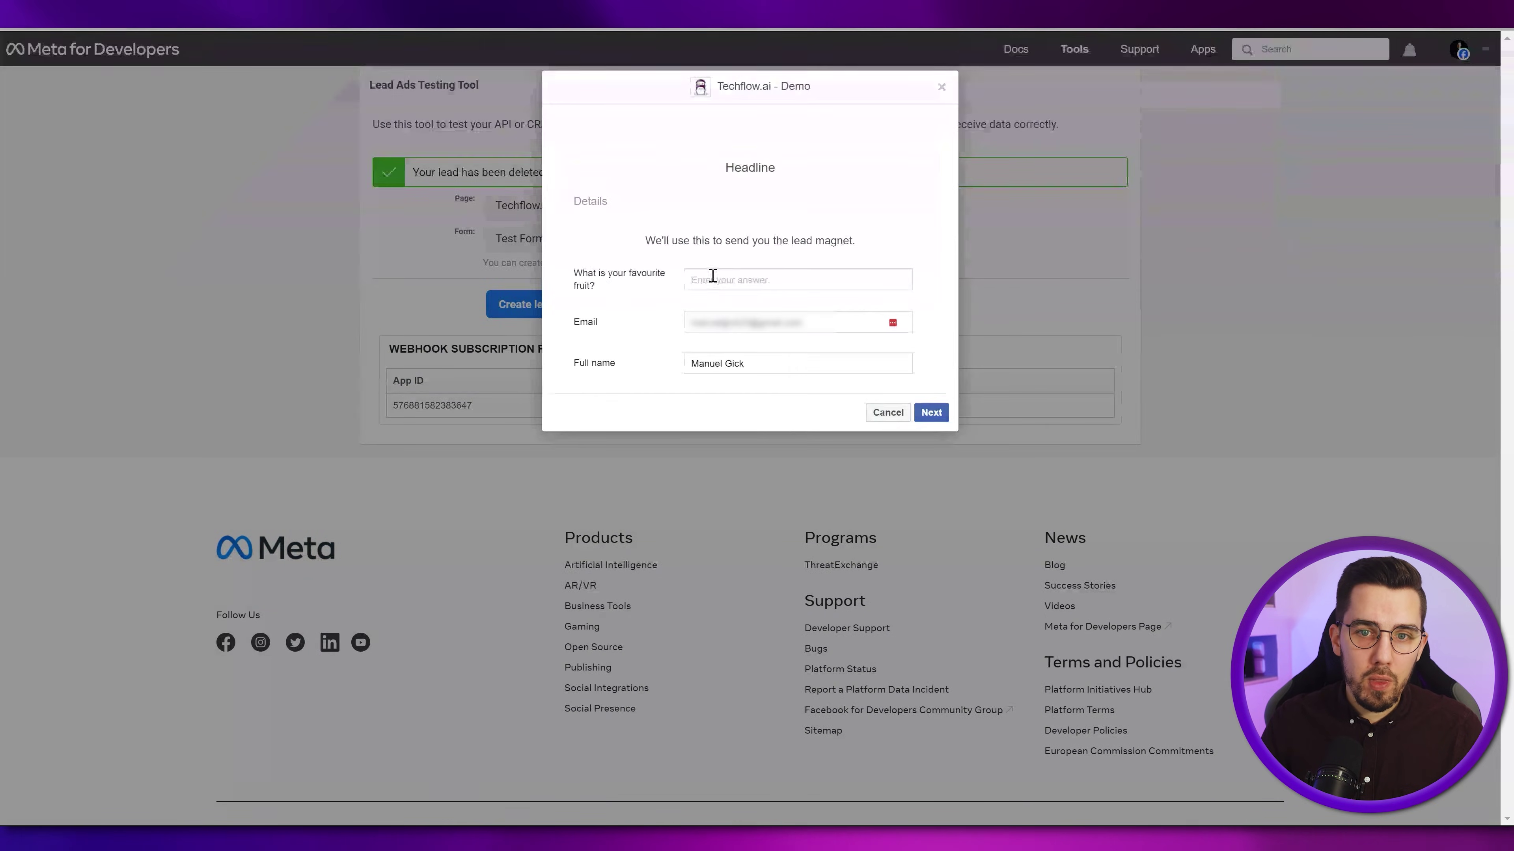
pyautogui.write('Apple')
pyautogui.press('Tab')
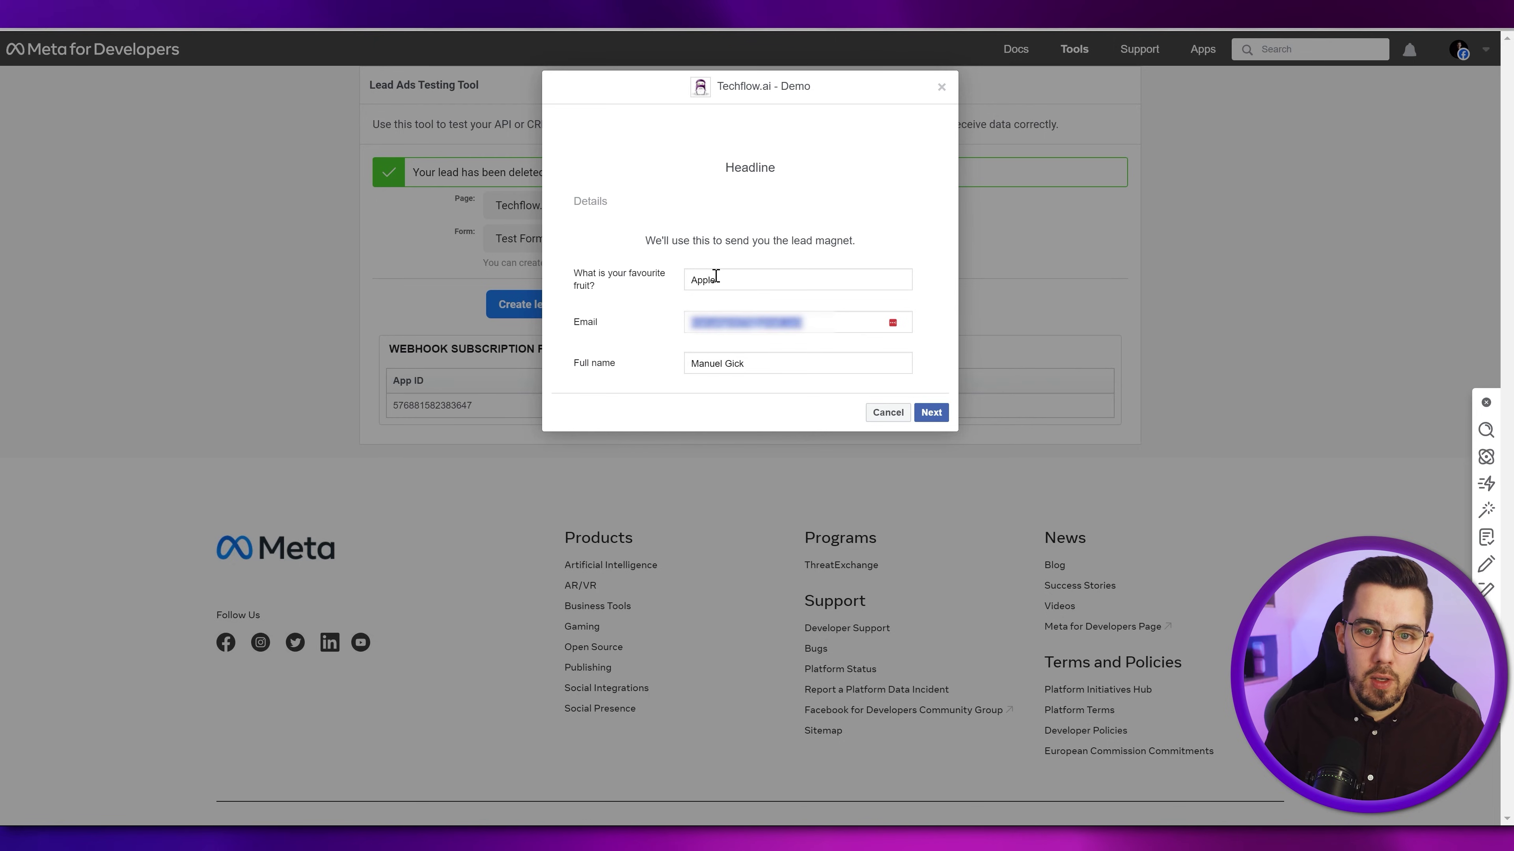
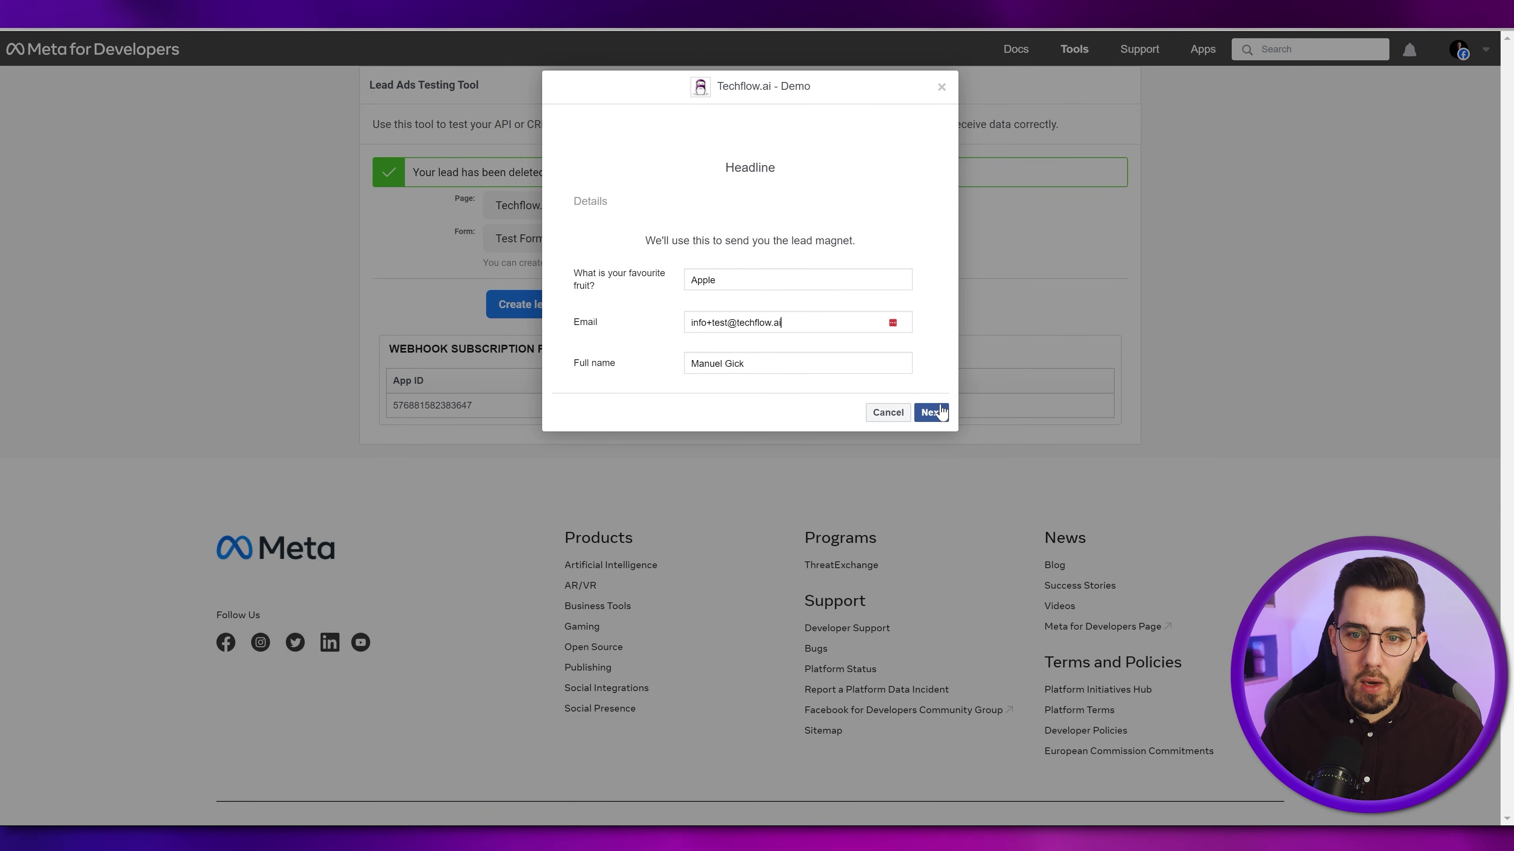
pyautogui.click(931, 412)
pyautogui.click(920, 285)
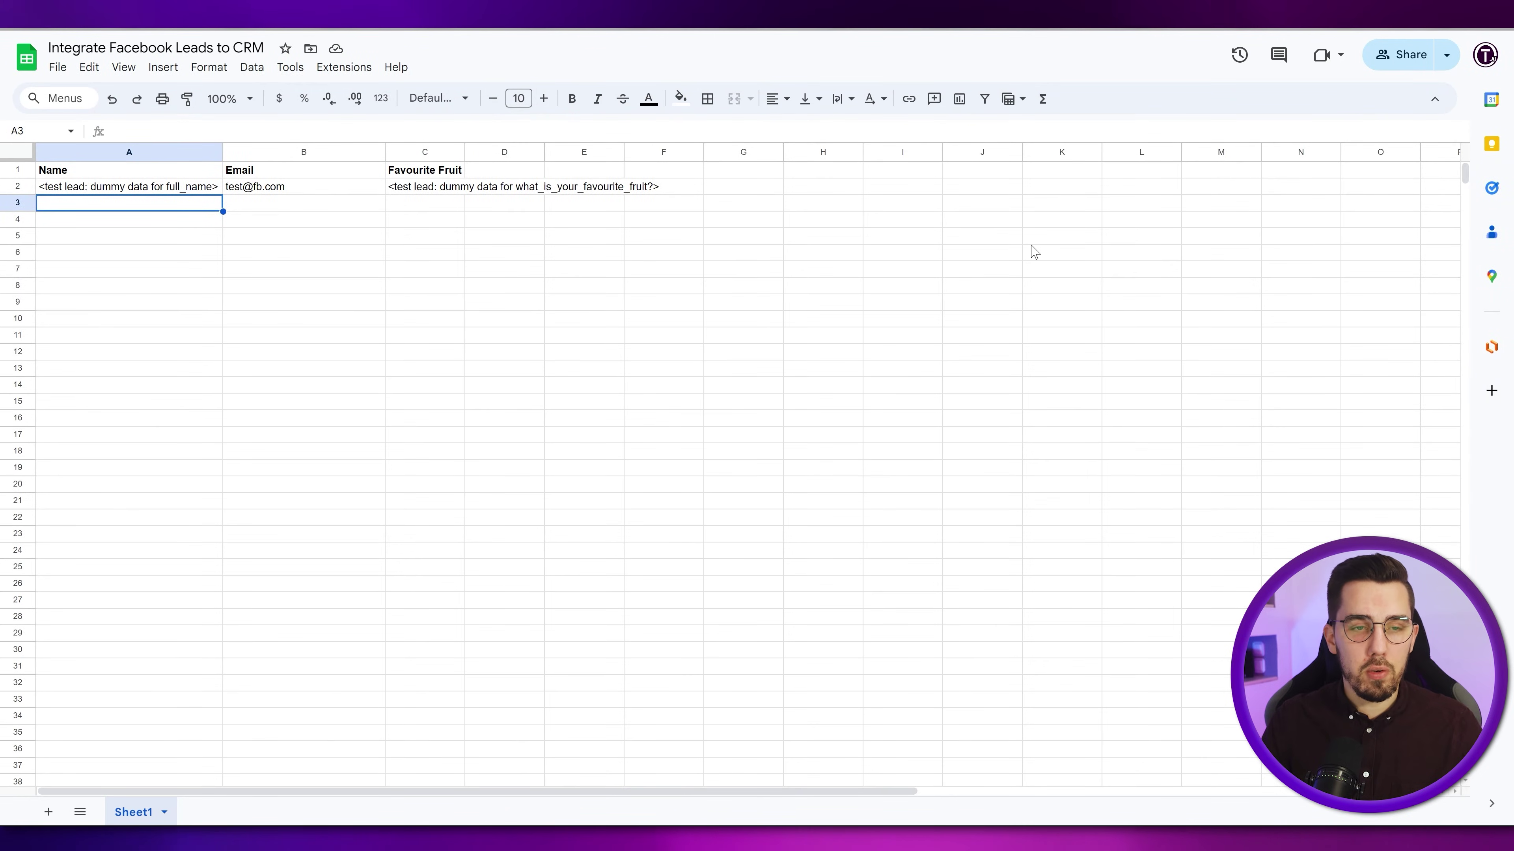
# - Check that row 3 holds the new lead's full name, email and Apple as favourite fruit
pyautogui.click(1032, 241)
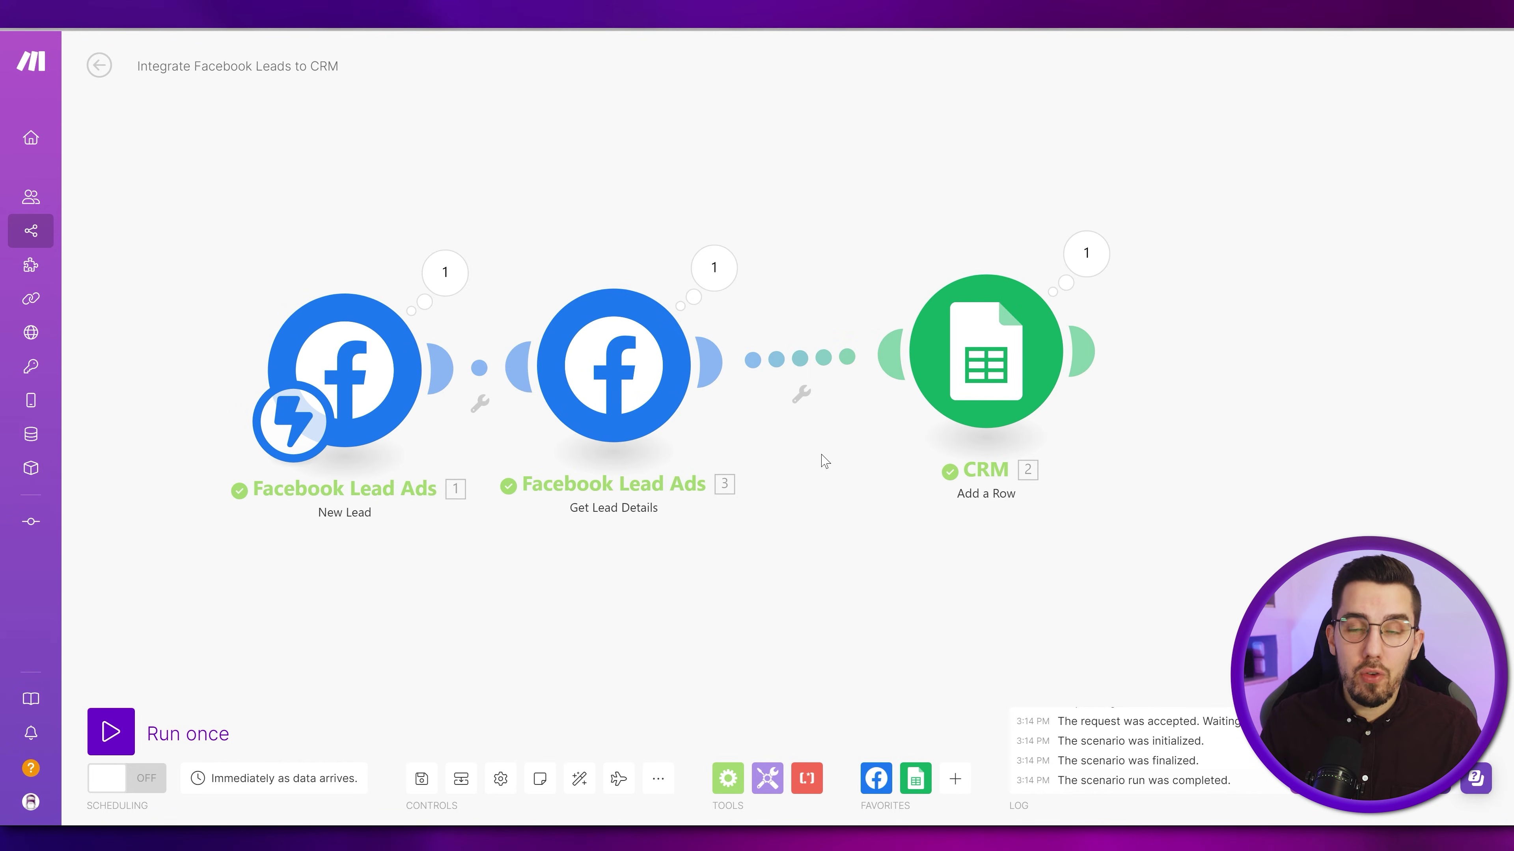
pyautogui.moveTo(824, 460); pyautogui.dragTo(849, 456)
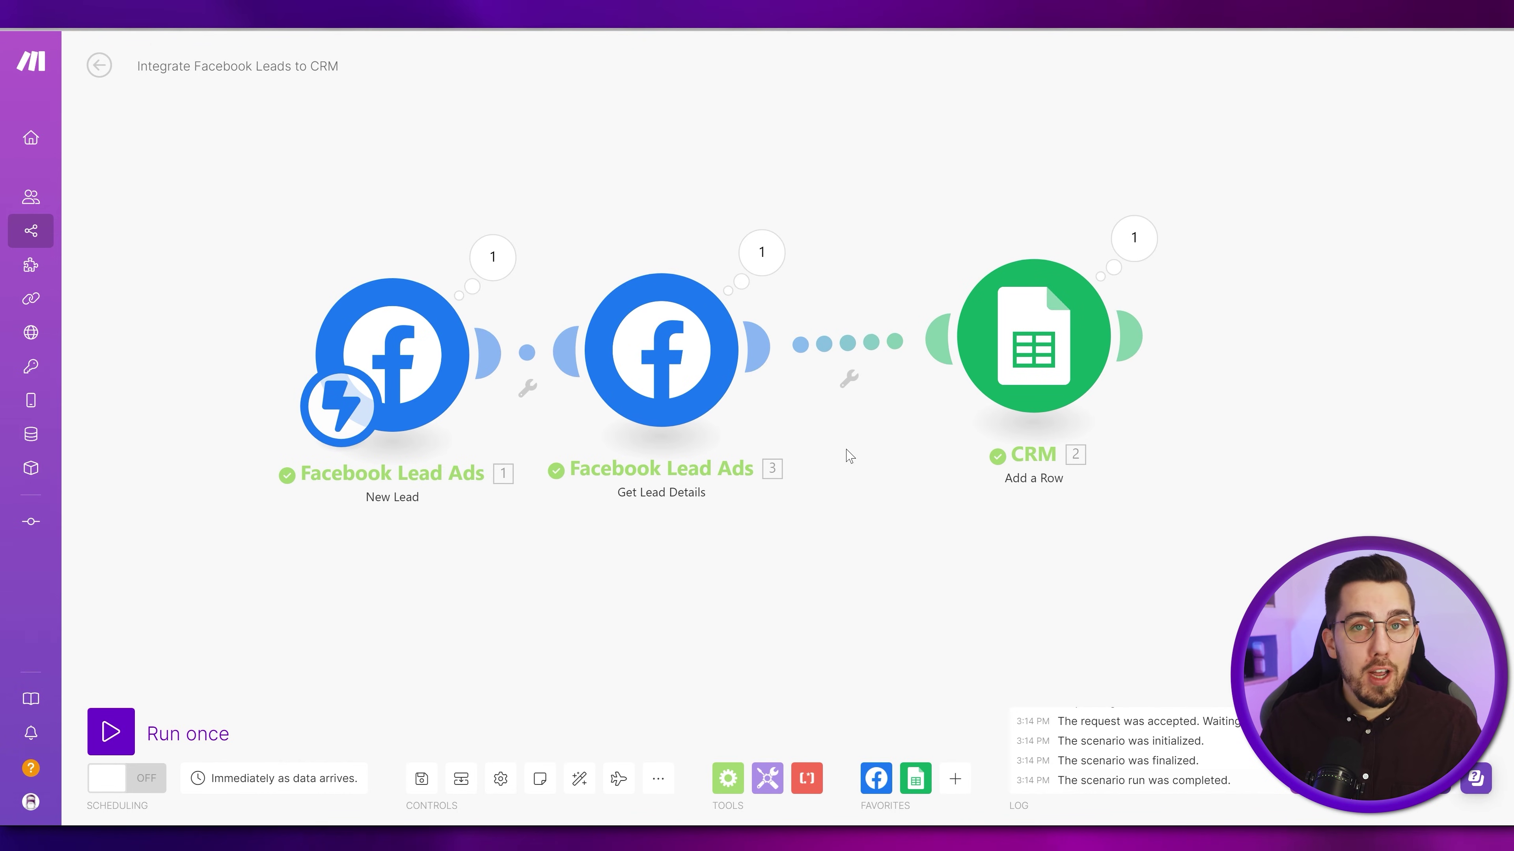